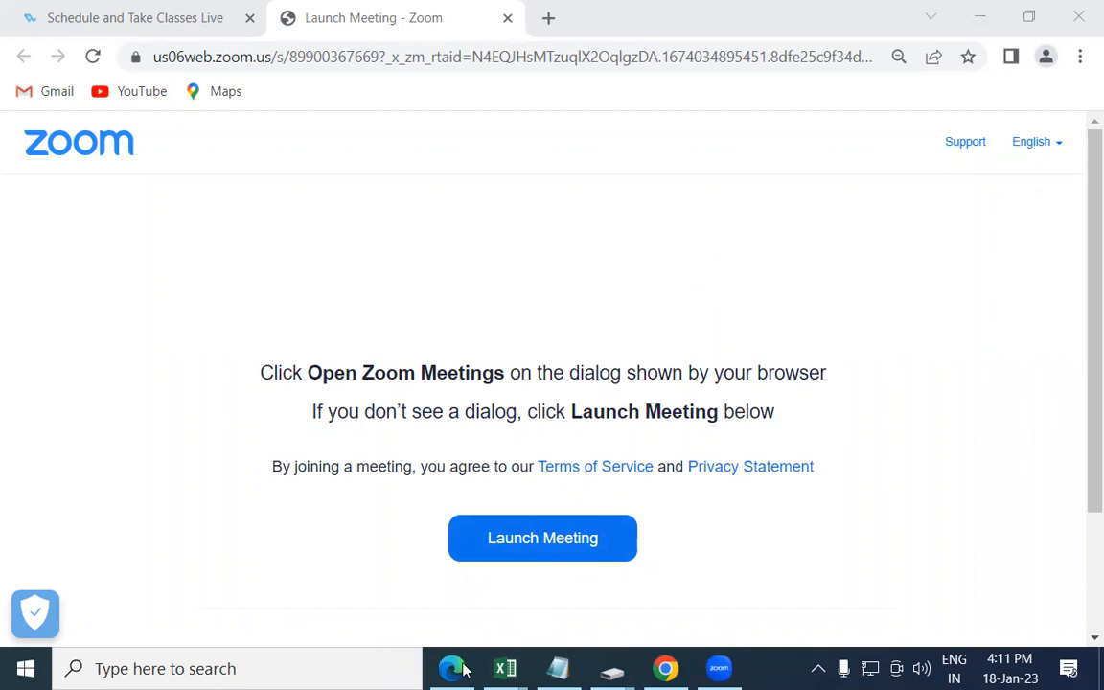
Switch to the Tally Prime PDF in Edge, circle "Inword" in the local sale heading, and underline Central Tax and State Tax.
mouse_move(460, 664)
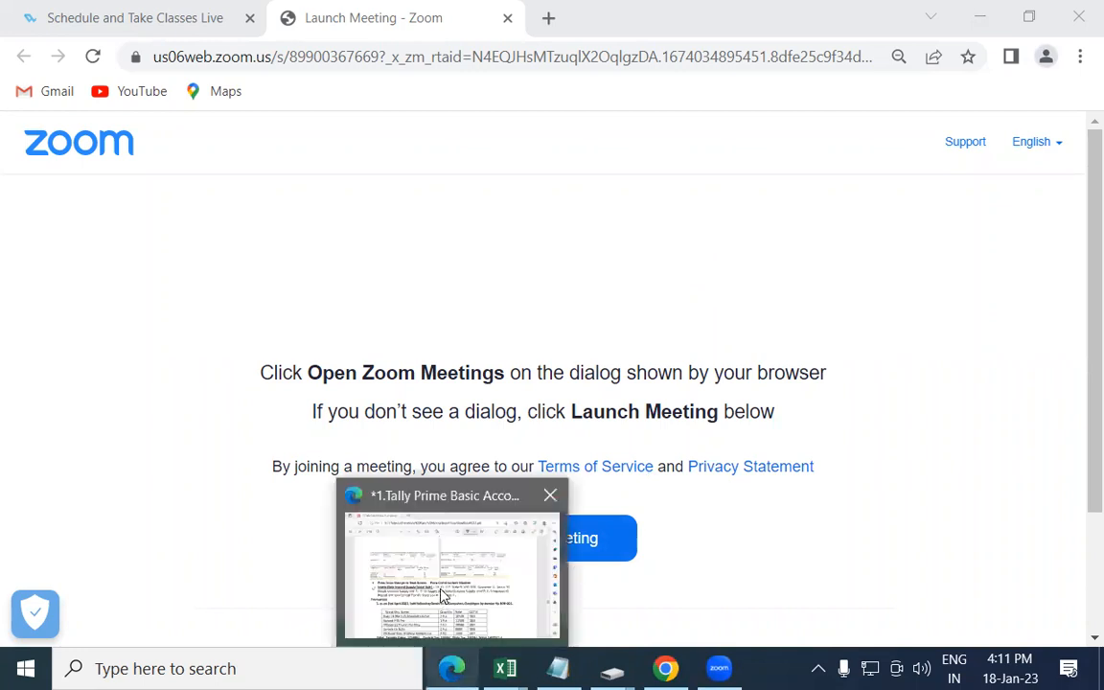
left_click(441, 594)
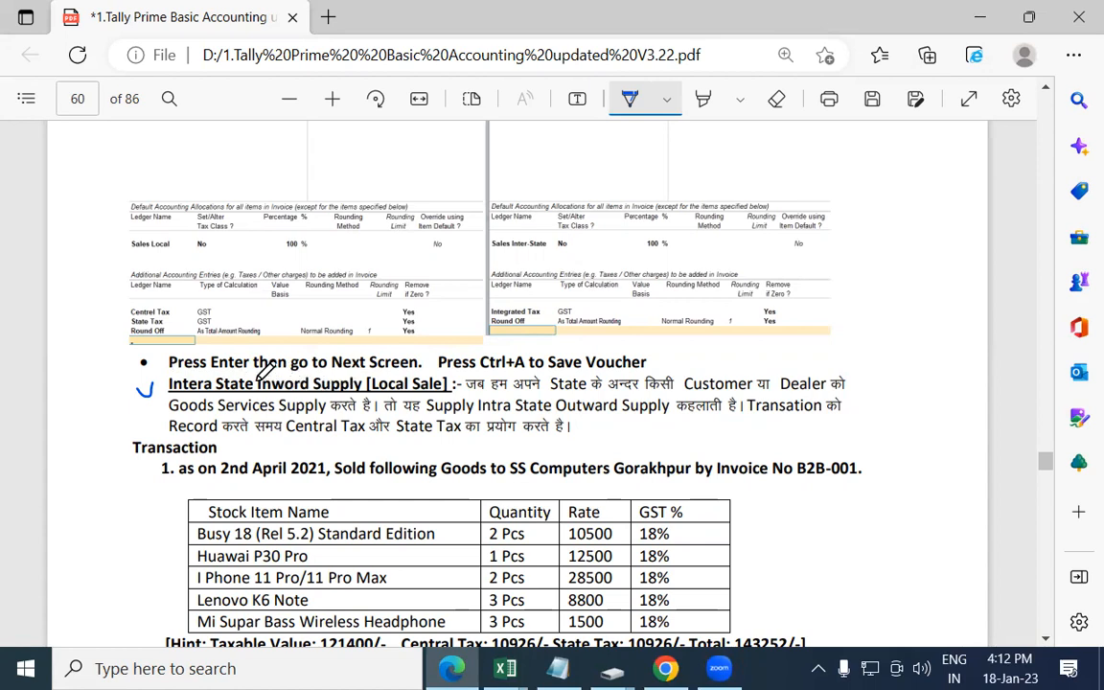
mouse_move(257, 375)
left_mouse_down()
mouse_move(258, 388)
mouse_move(309, 388)
mouse_move(305, 376)
mouse_move(269, 372)
left_mouse_up()
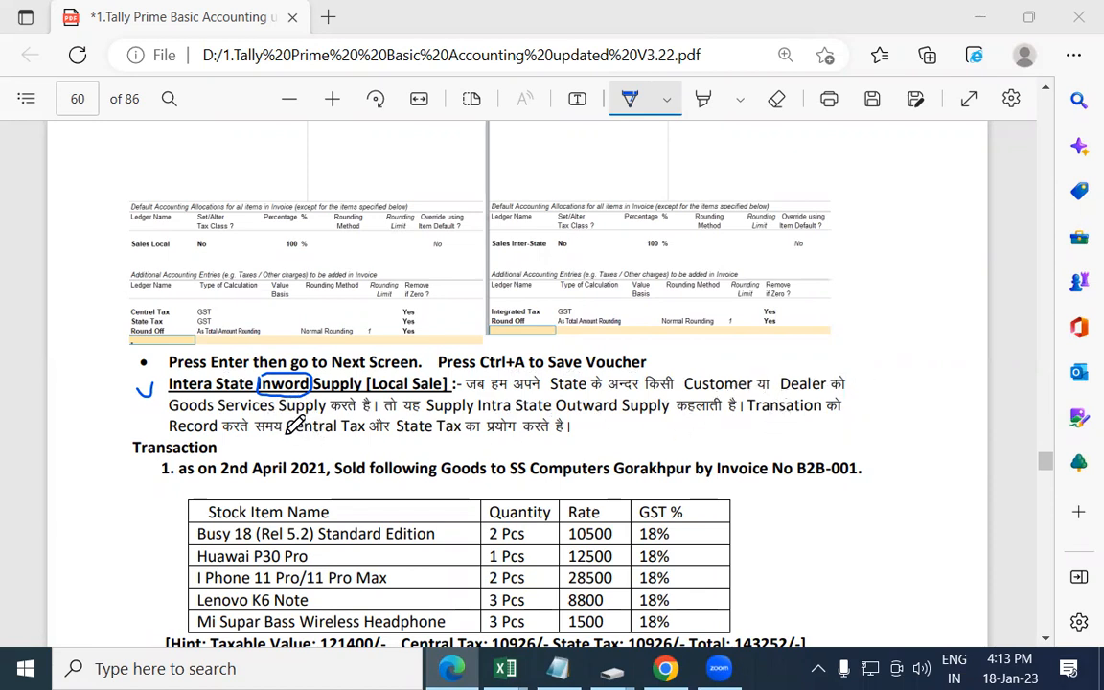
left_click_drag(286, 437, 483, 439)
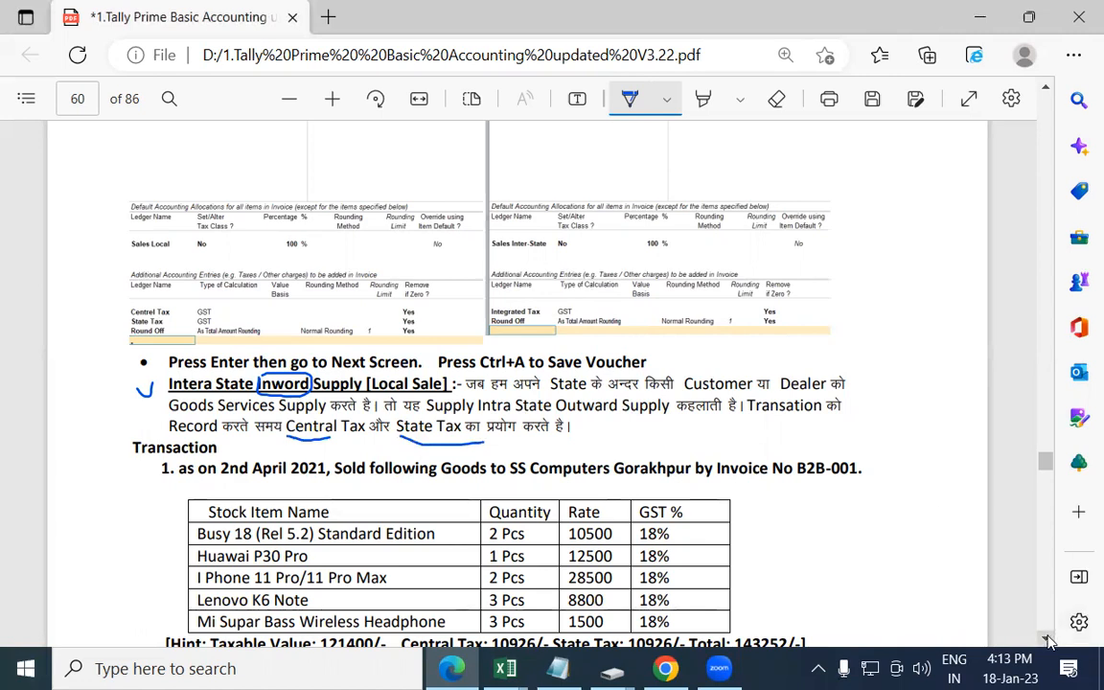
Mark the Busy 18 row and draw a bracket beside all five stock items in the transaction 1 table.
scroll(943, 575, "down", 1)
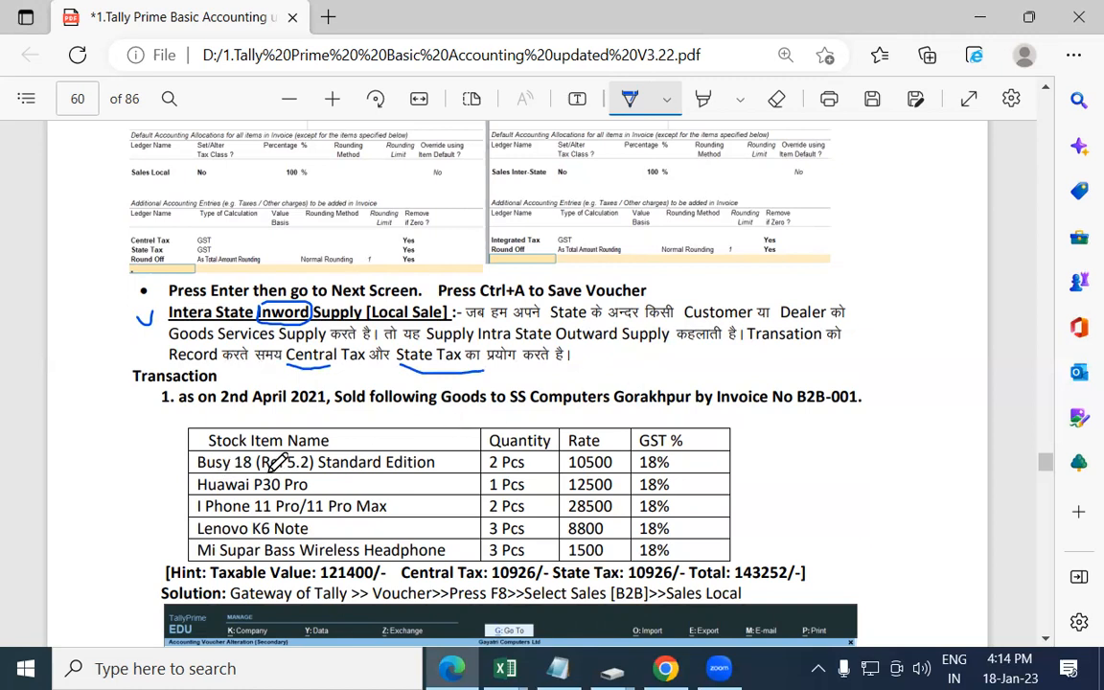
left_click_drag(449, 462, 458, 467)
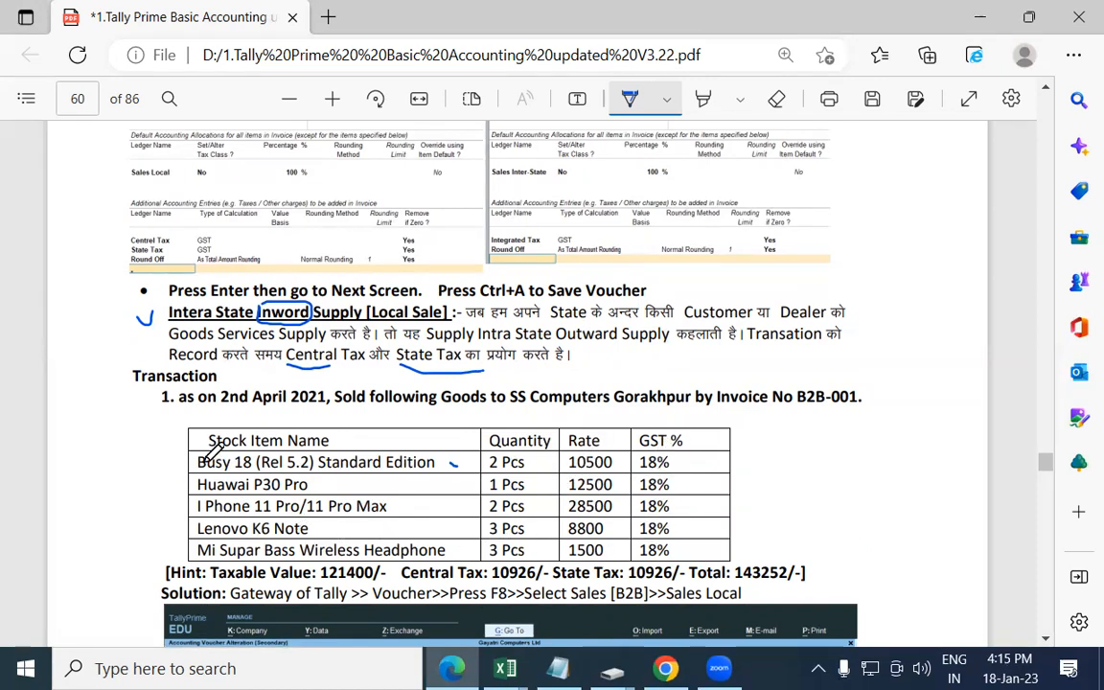
mouse_move(187, 461)
left_mouse_down()
mouse_move(145, 470)
mouse_move(141, 535)
mouse_move(190, 554)
left_mouse_up()
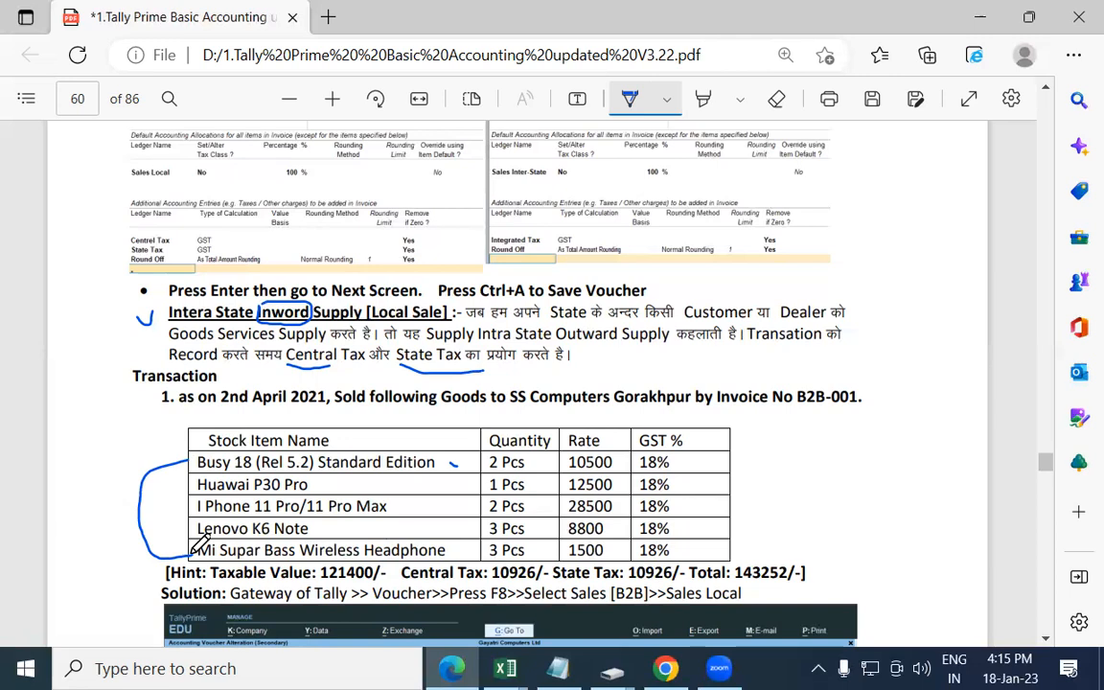
Launch TallyPrime from the TallyPrime (3) desktop shortcut and continue in Educational Mode.
key("super+d")
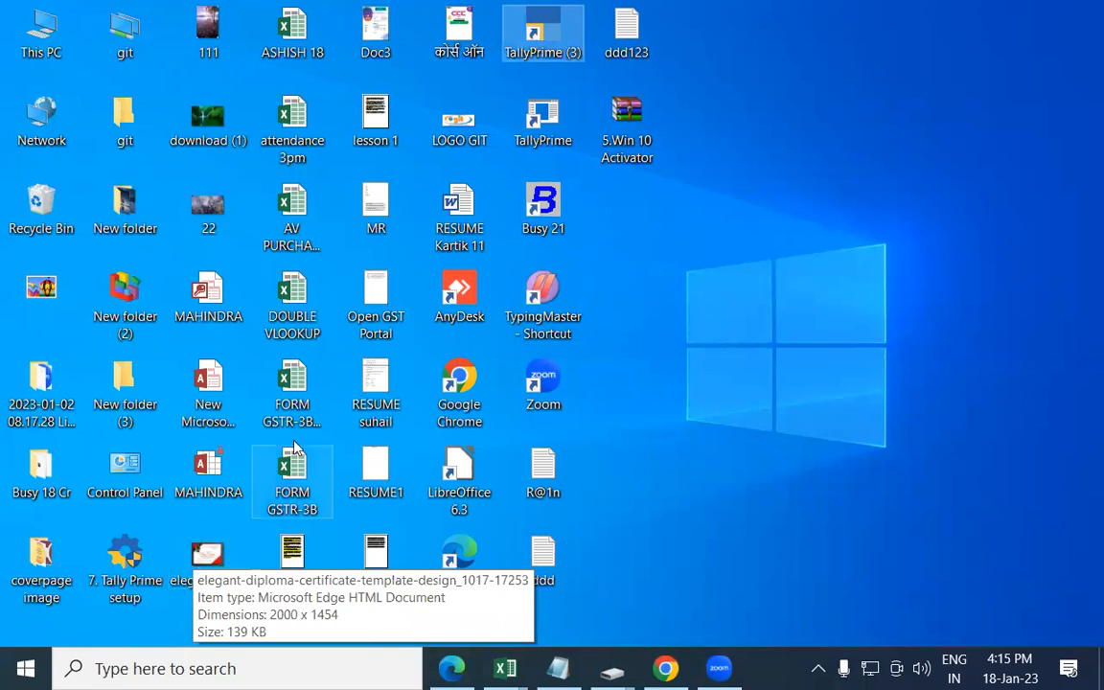
right_click(557, 29)
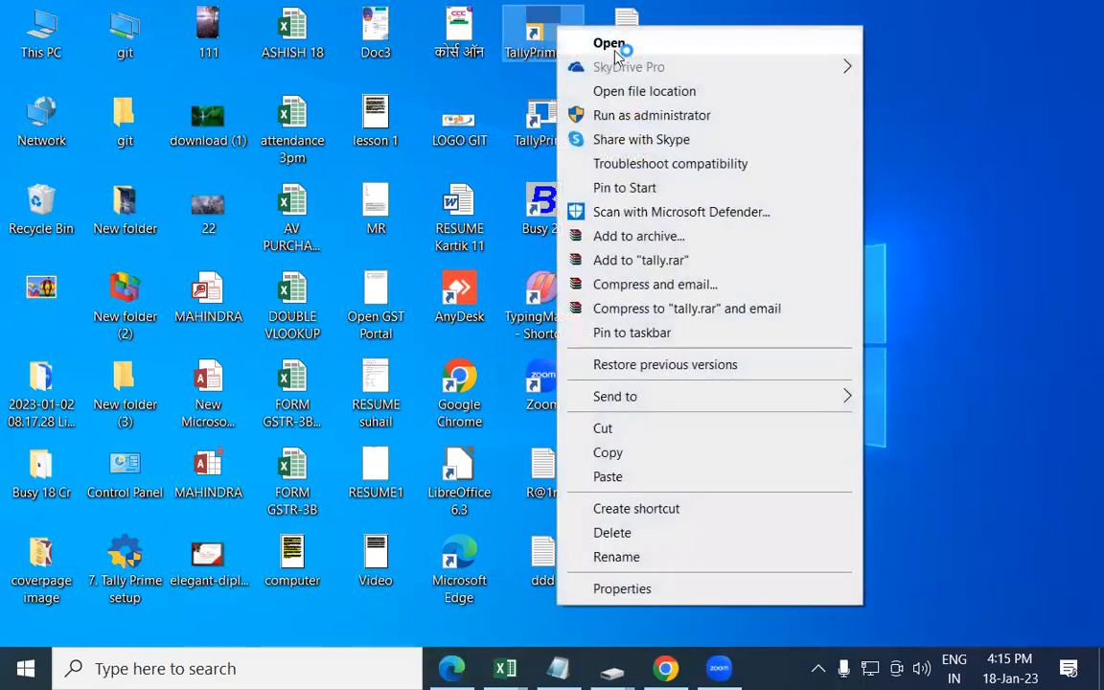
left_click(613, 46)
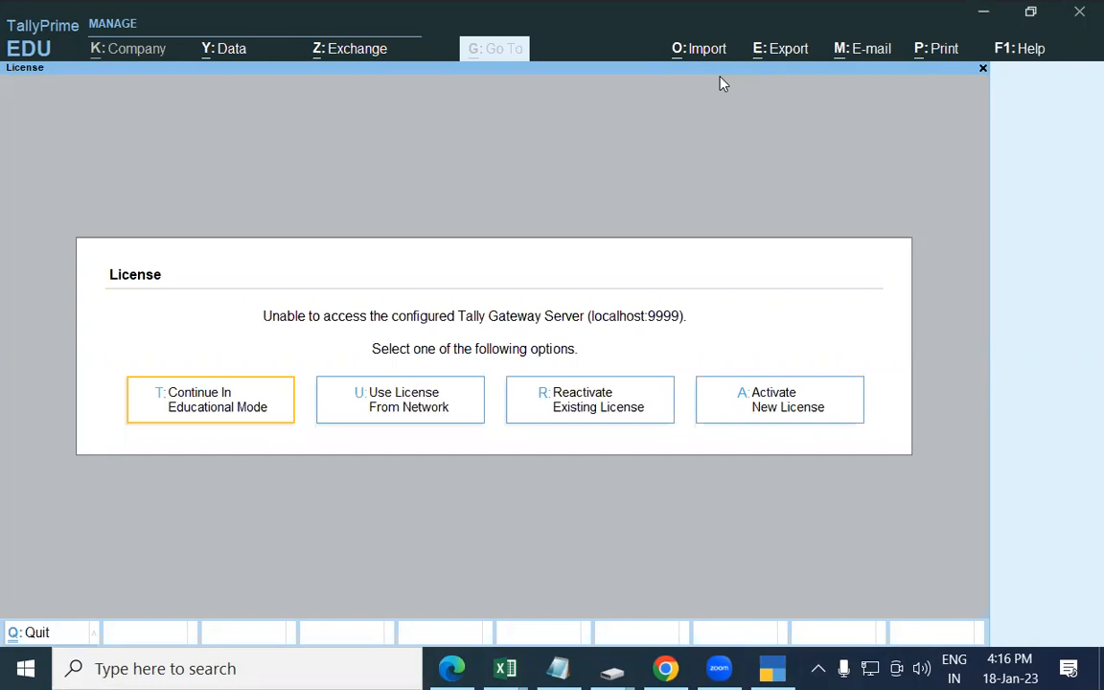
key("Return")
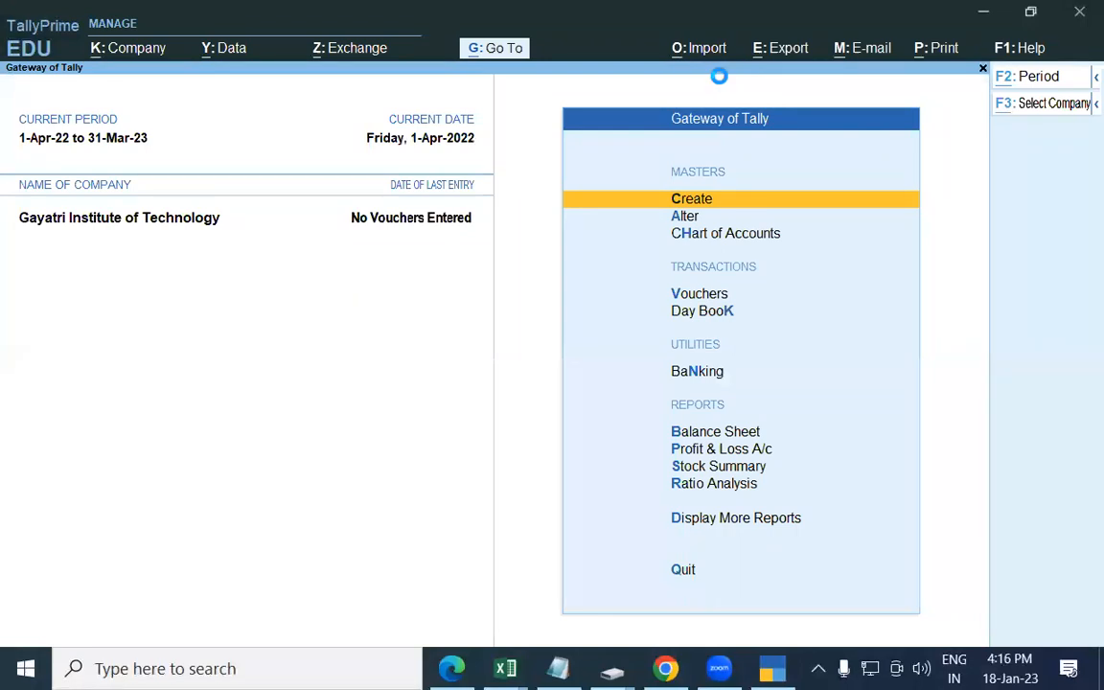
Start selecting another company and browse from the drive list to D:\.
key("F3")
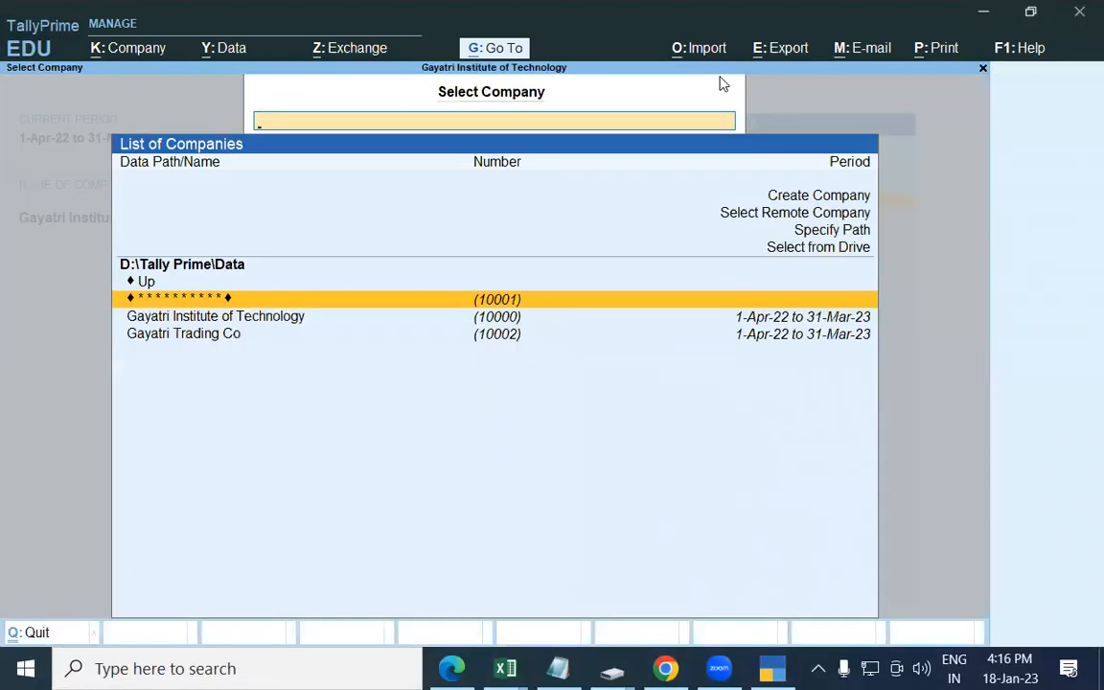
key("Up")
key("Up")
key("Return")
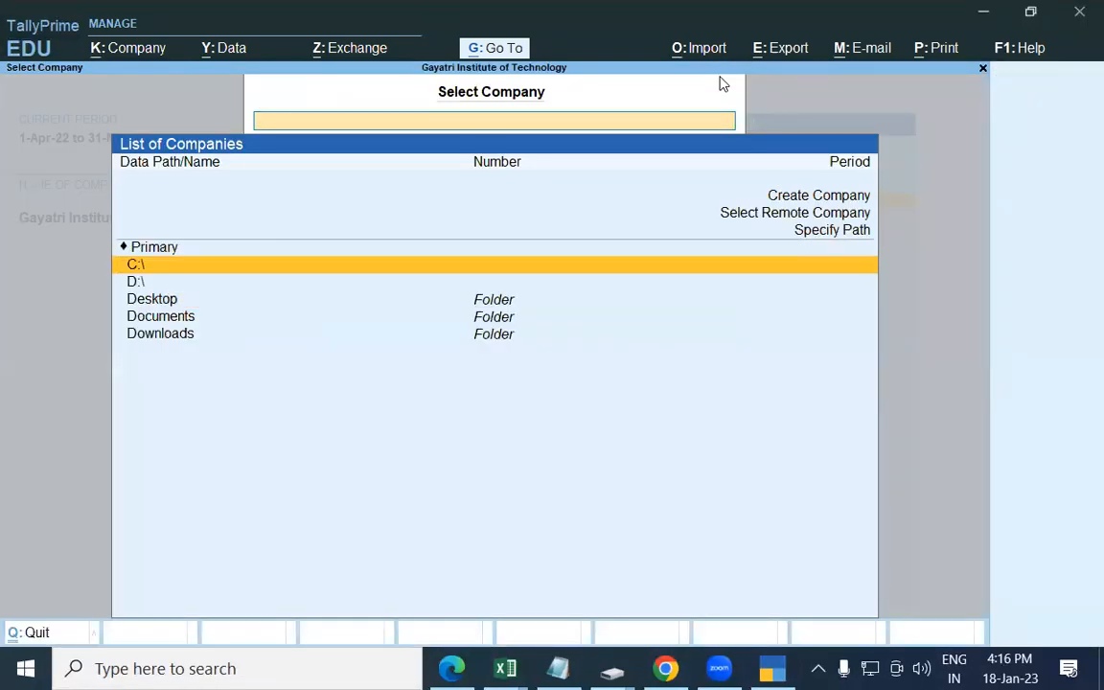
key("Down")
key("Return")
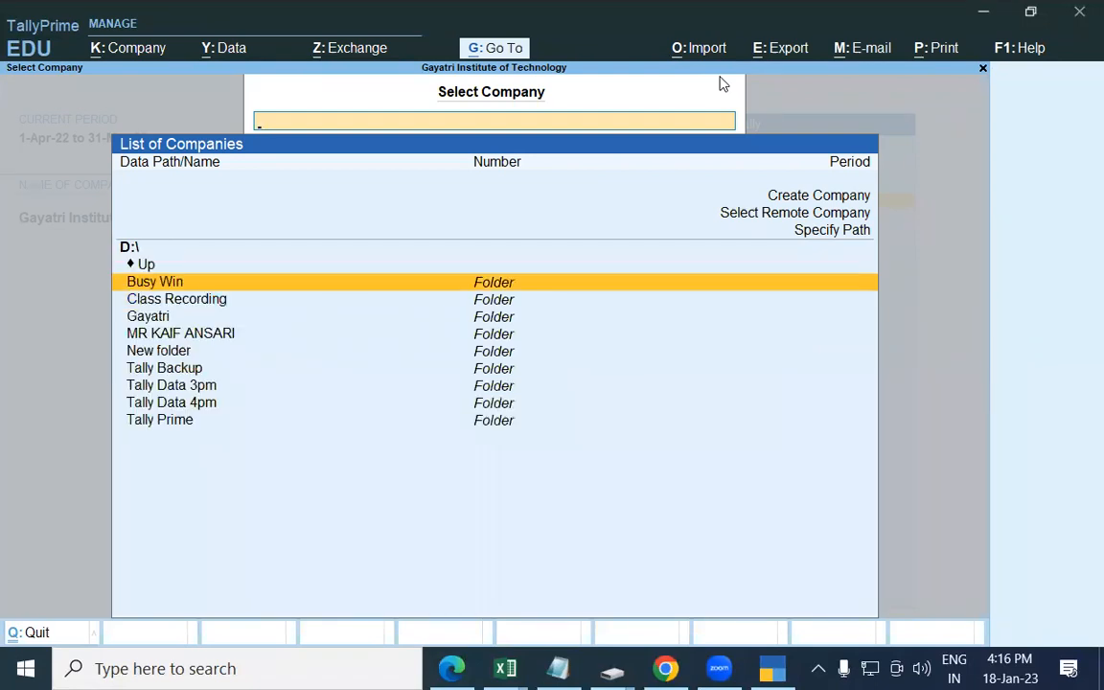
Load the company Gayatri Computer Pvt.Ltd 1 from the Tally Data 4pm folder.
key("Down")
key("Down")
key("Down")
key("Down")
key("Down")
key("Down")
key("Down")
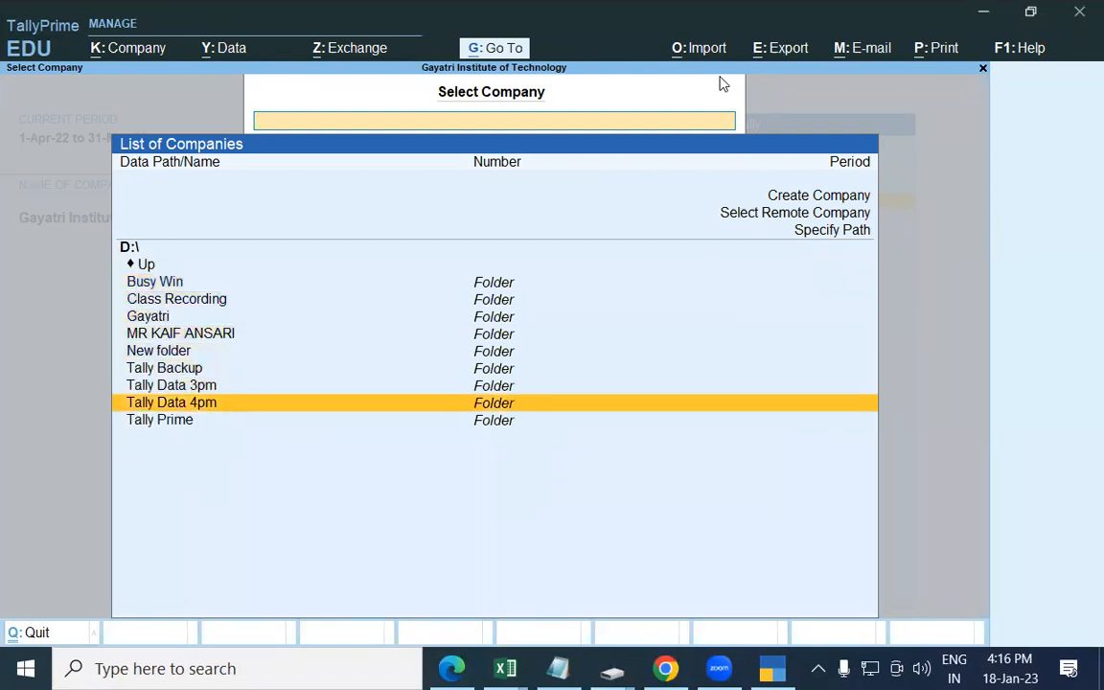
key("Return")
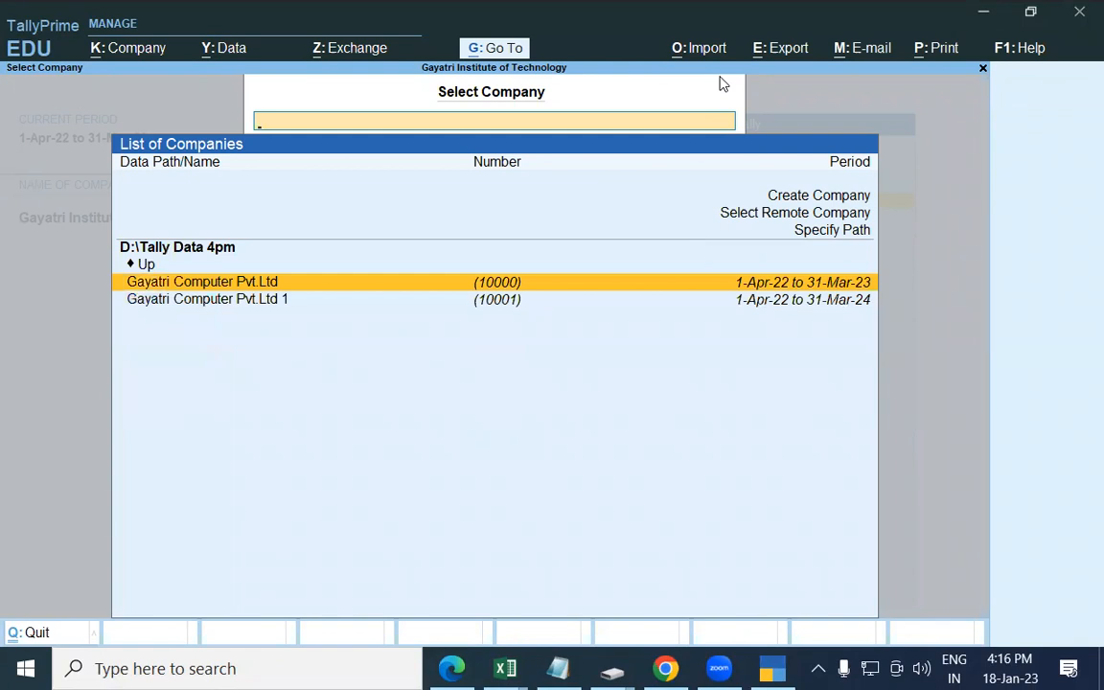
key("Down")
key("Return")
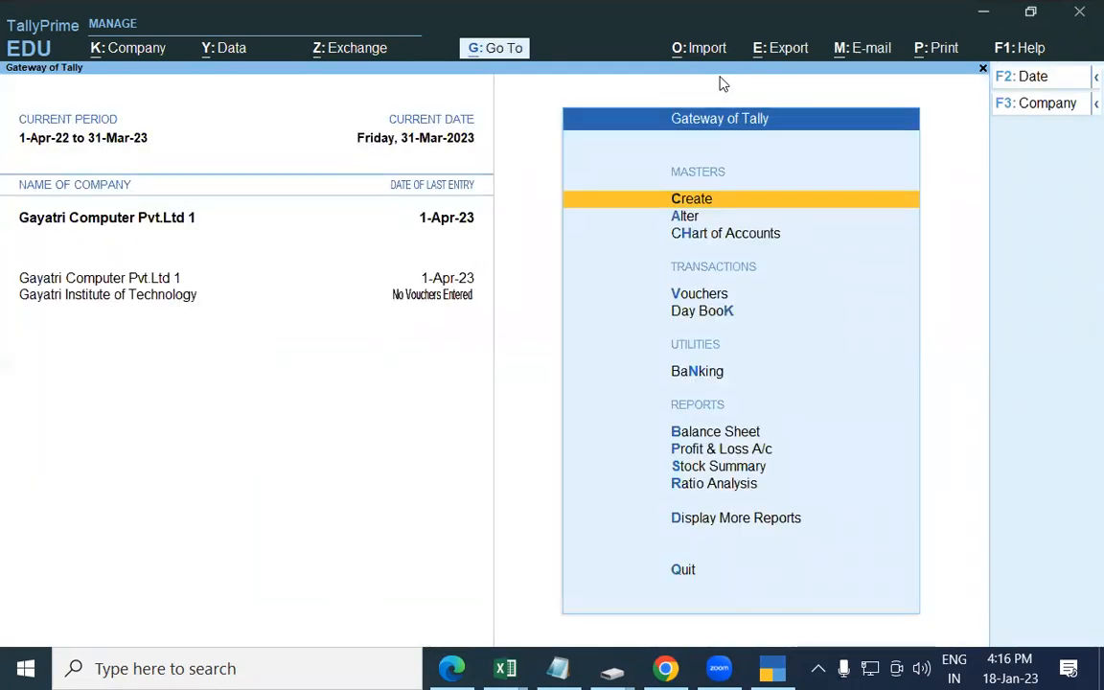
Start a new sales voucher of type Sales B2B with the voucher class Sales Local.
key("Down")
key("Down")
key("Down")
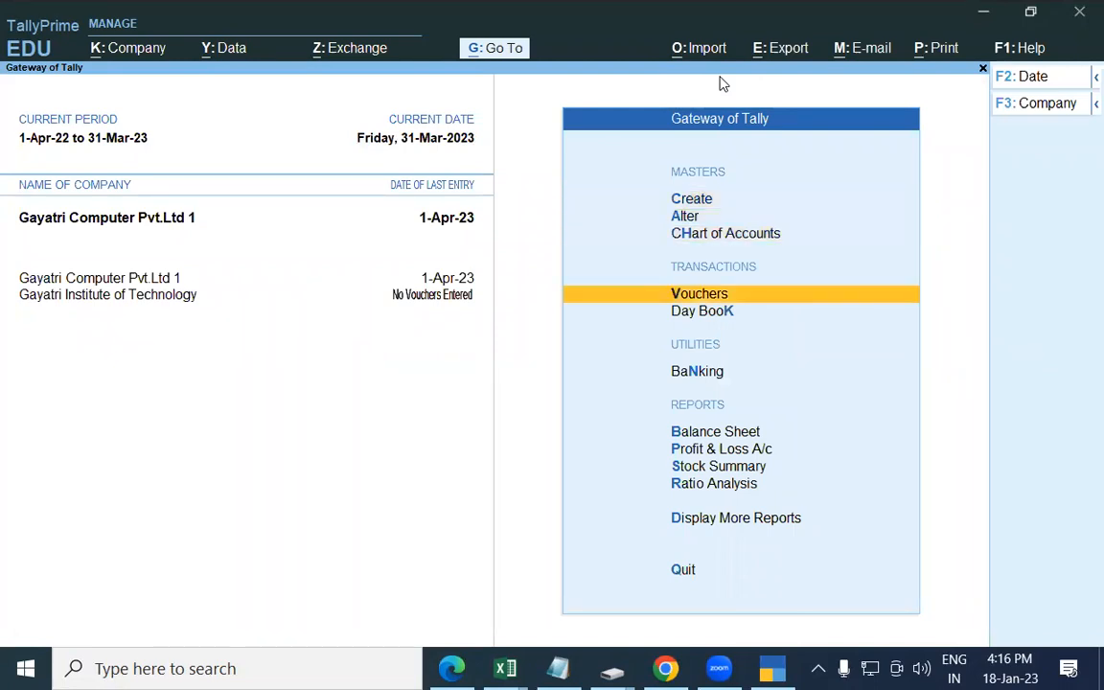
key("Return")
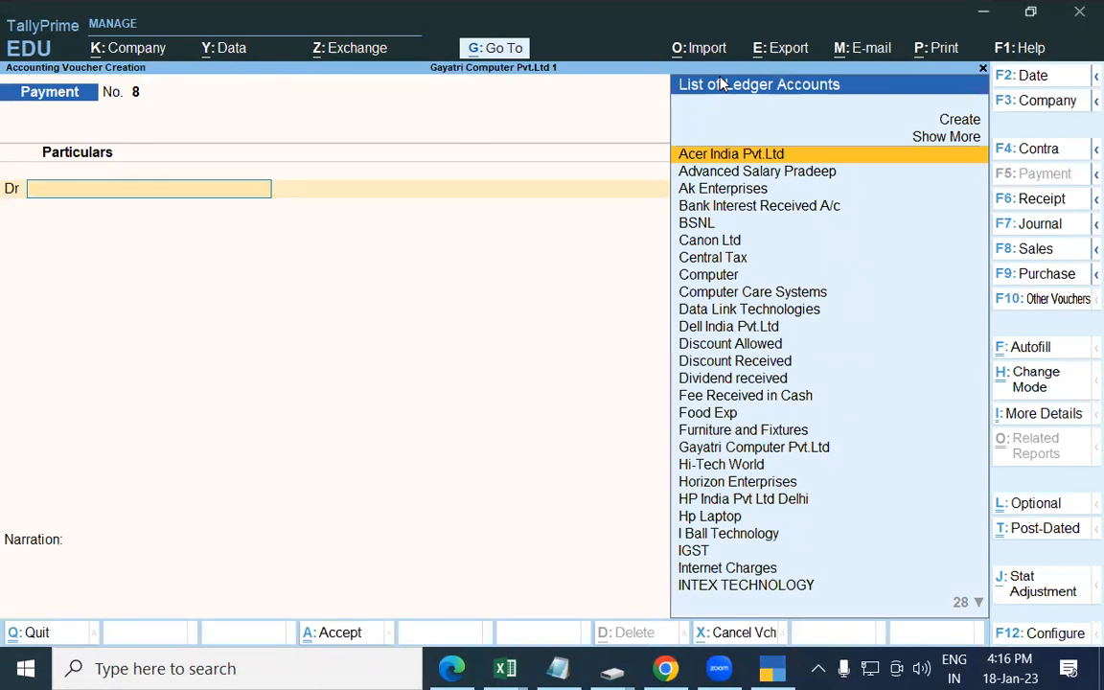
key("F8")
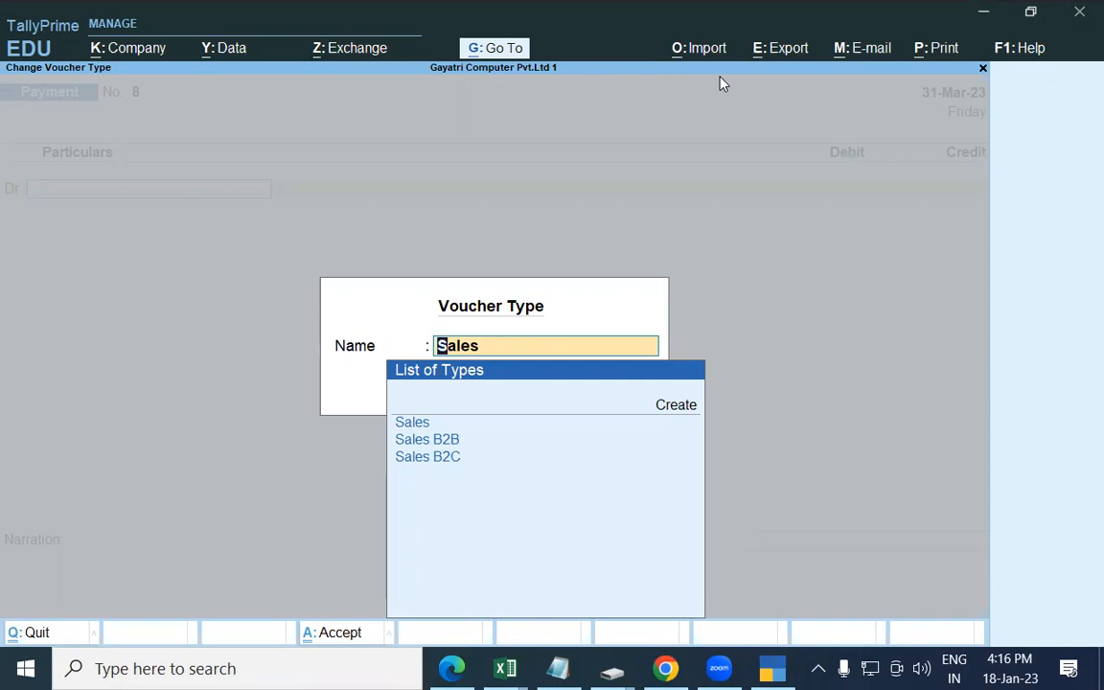
key("Down")
key("Return")
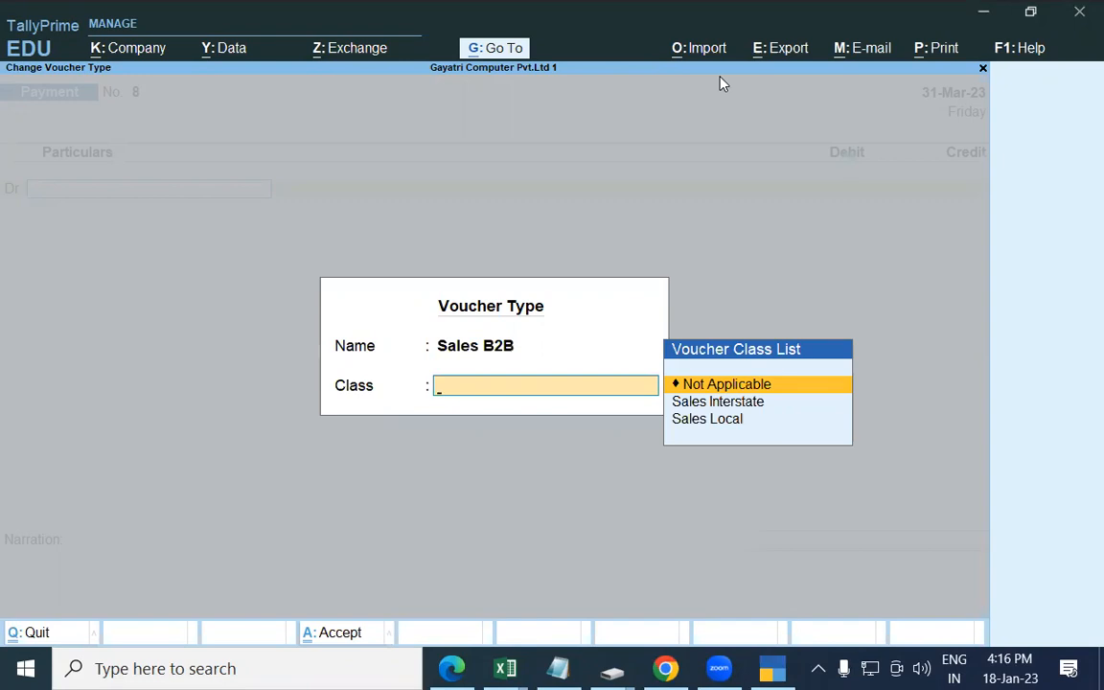
key("Down")
key("Down")
key("Return")
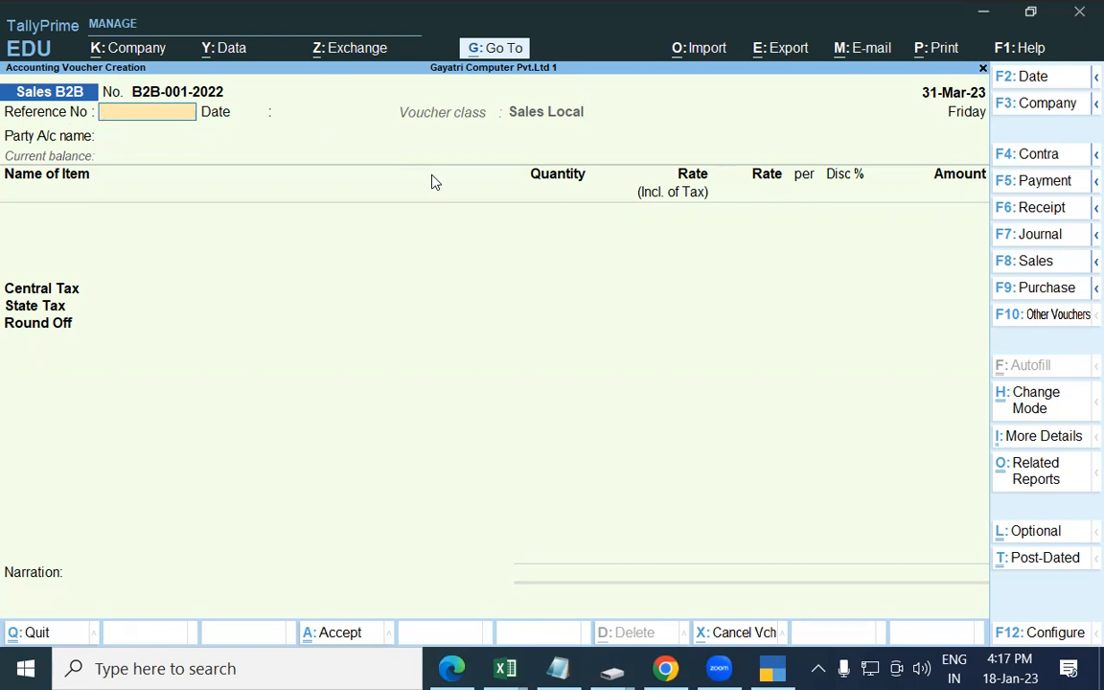
Open the voucher configuration and set Show all configurations to Yes.
key("F12")
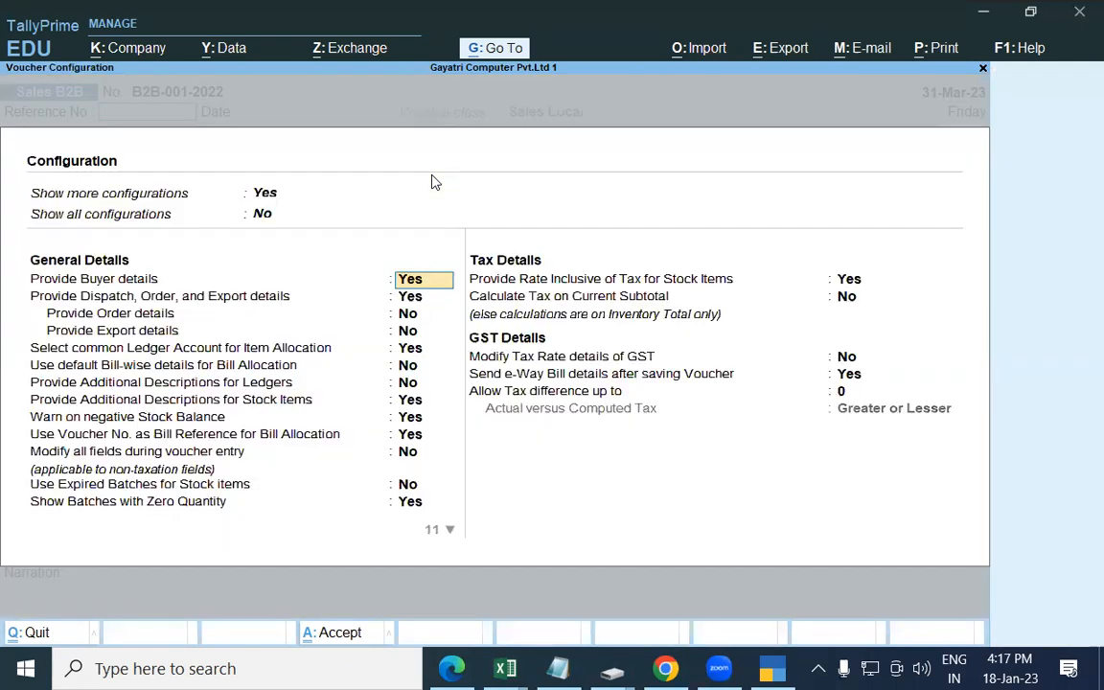
key("Down")
key("Down")
key("Down")
key("Down")
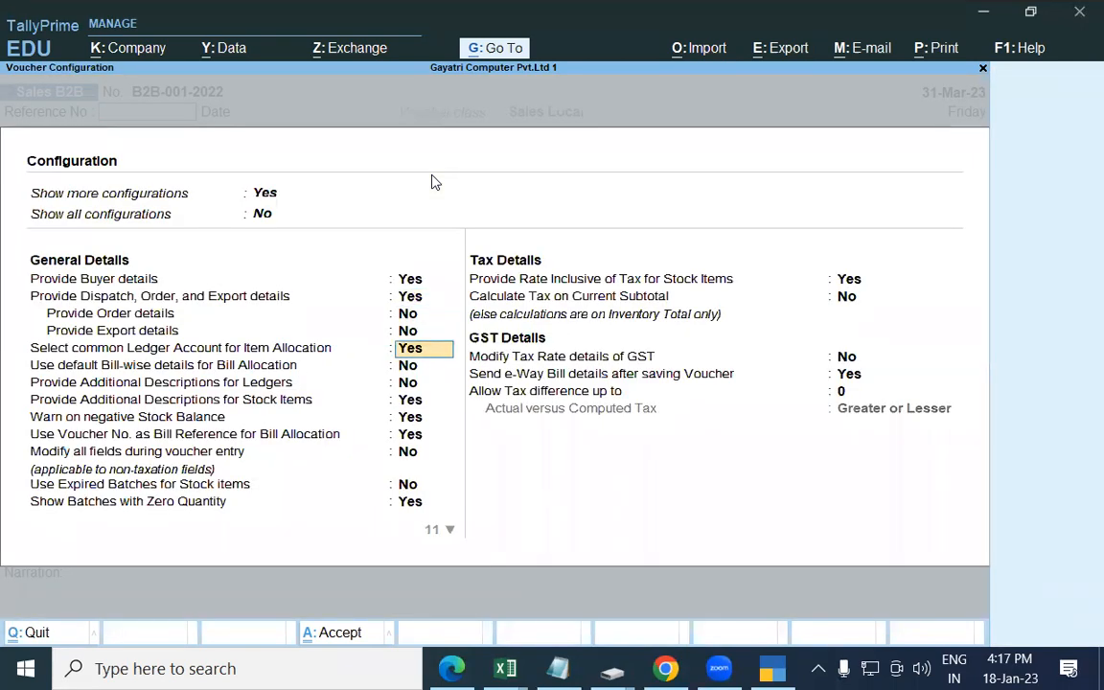
key("Down")
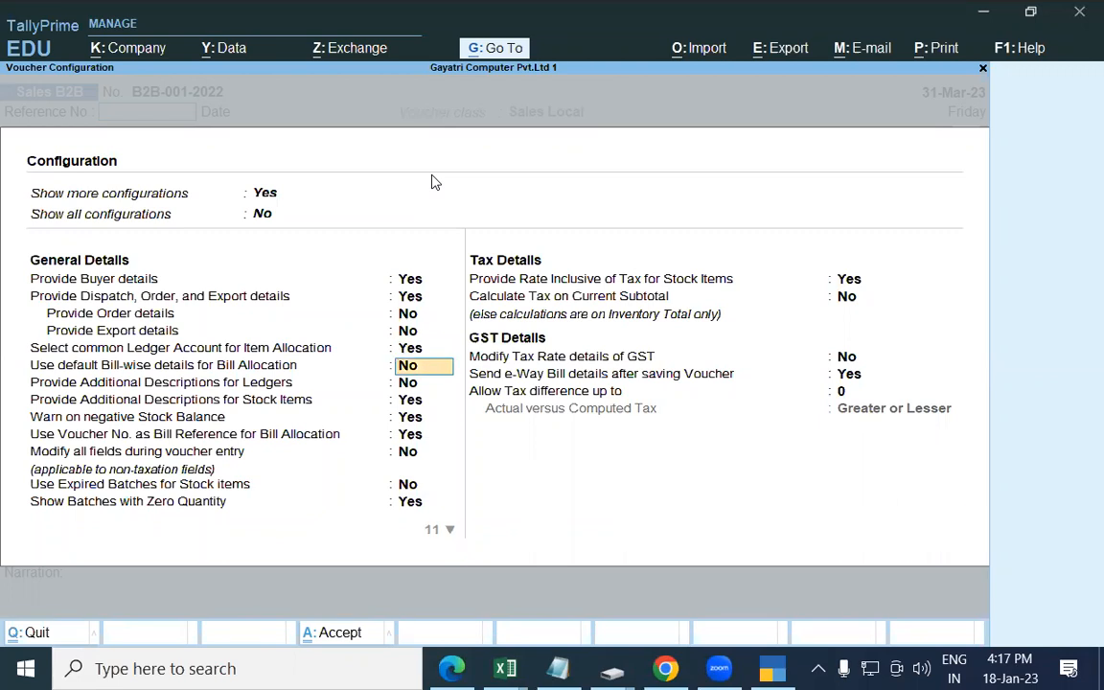
key("Up")
key("Up")
key("Up")
key("Up")
key("Up")
key("Up")
key("y")
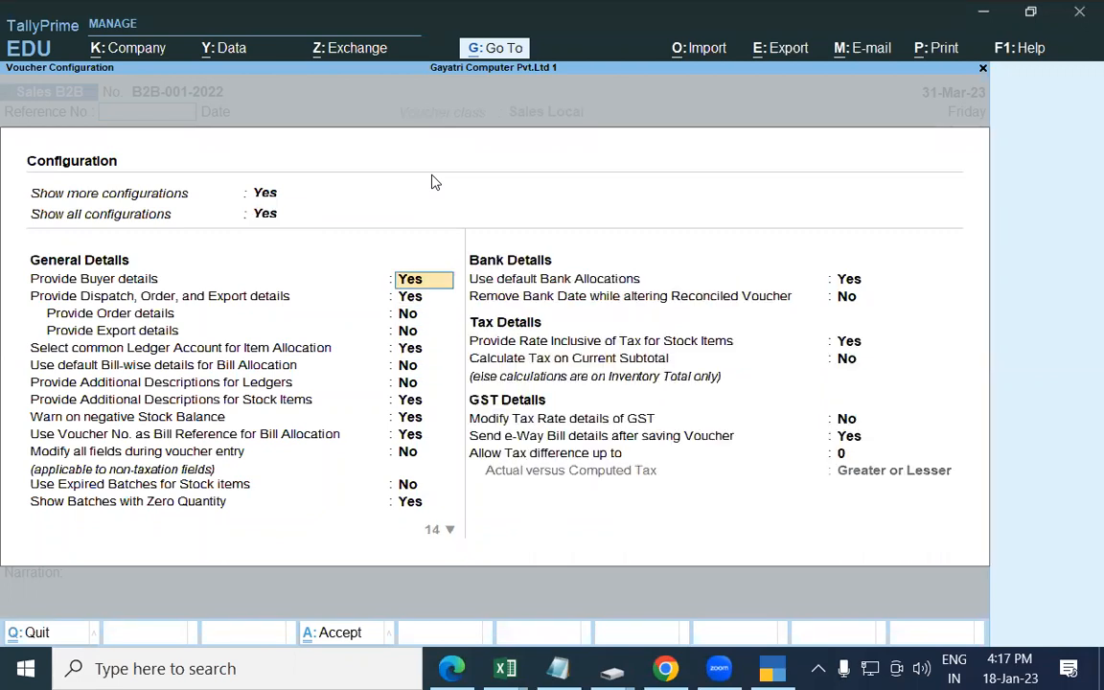
Set Provide Reference No. and Date to No and accept the voucher configuration.
key("Down")
key("Down")
key("Down")
key("Down")
key("Down")
key("Down")
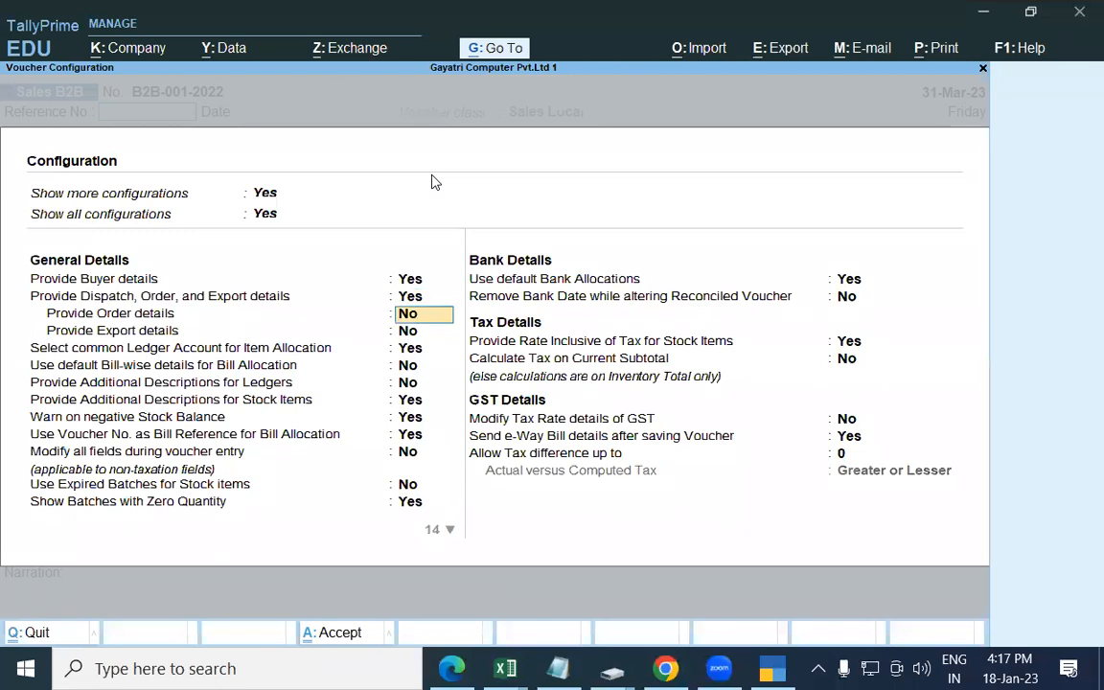
key("Down")
key("Down")
key("Down")
key("Down")
key("Down")
key("Down")
key("Down")
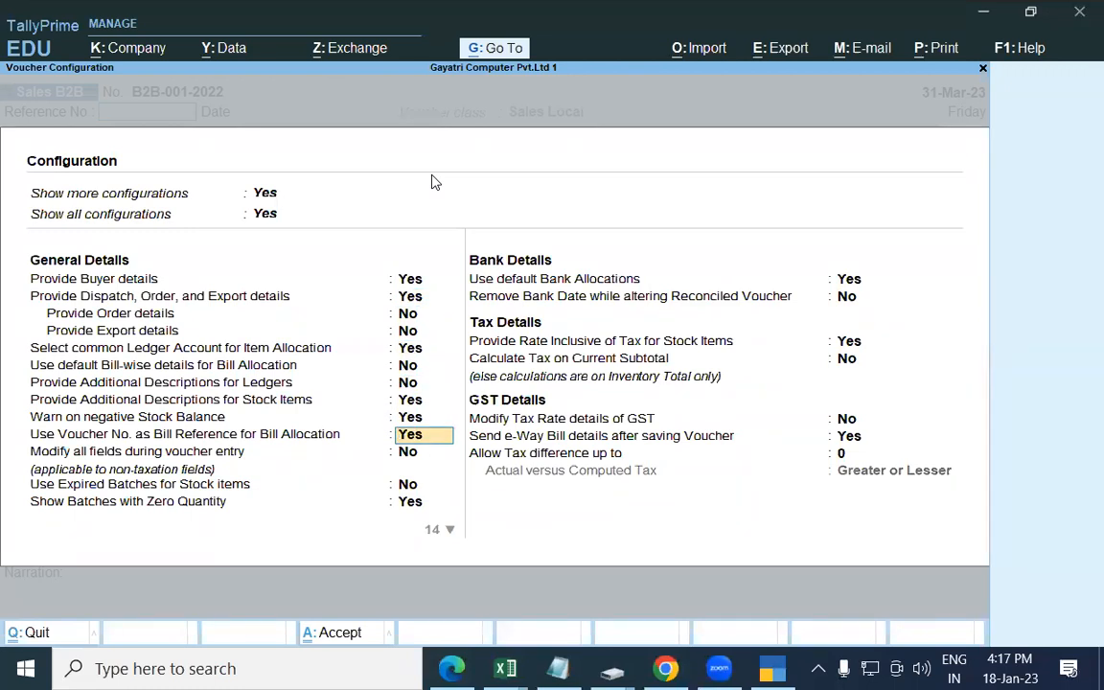
key("Down")
key("Down")
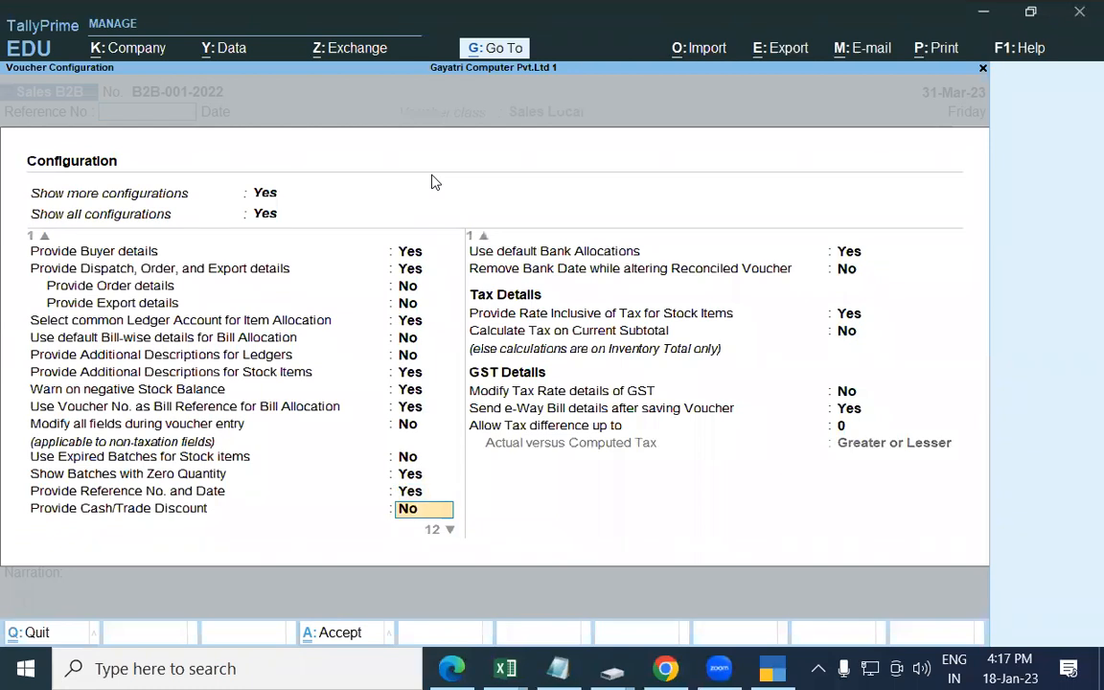
key("Up")
key("Up")
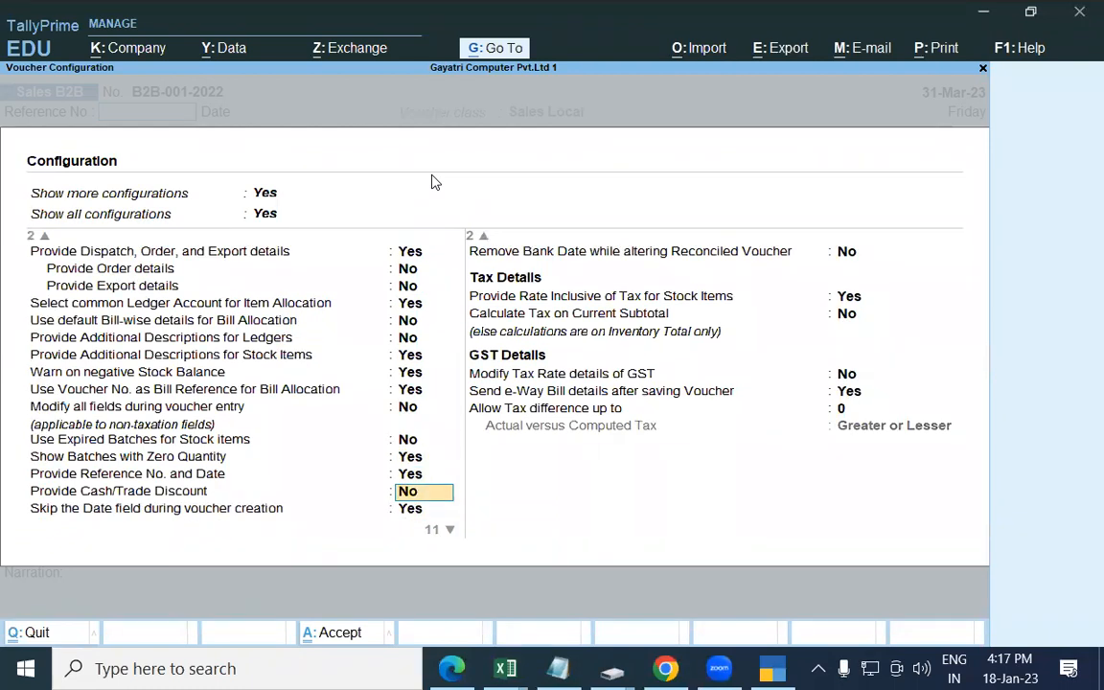
key("n")
key("ctrl+a")
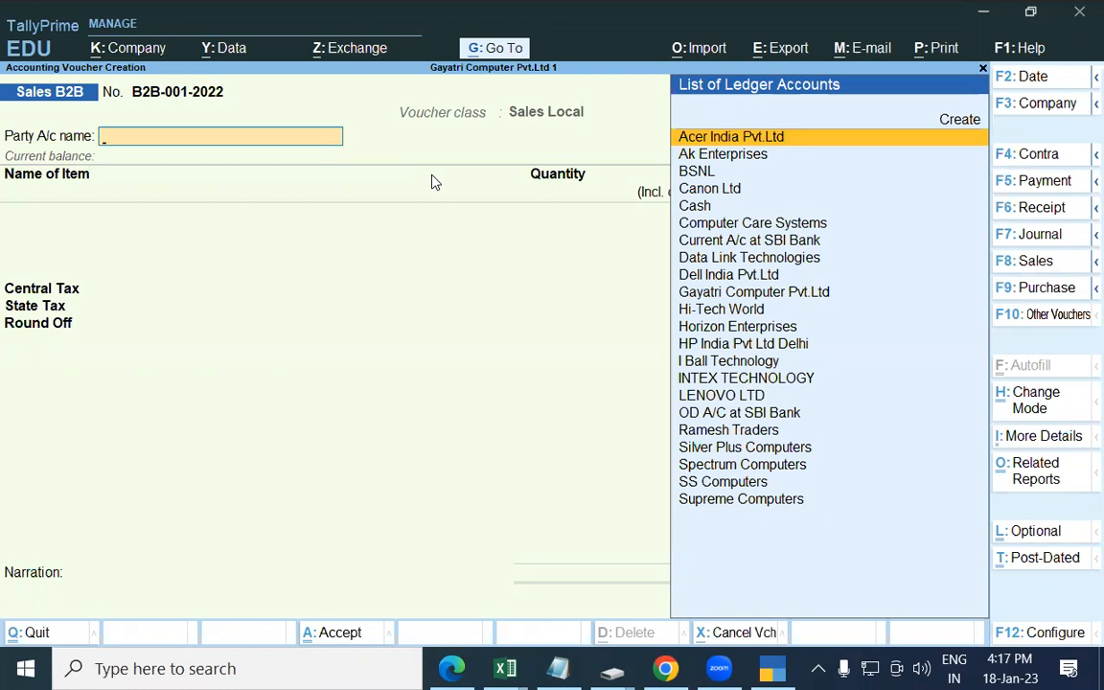
Set SS Computers as the party account of the sales voucher and leave all dispatch details blank.
type("Ss")
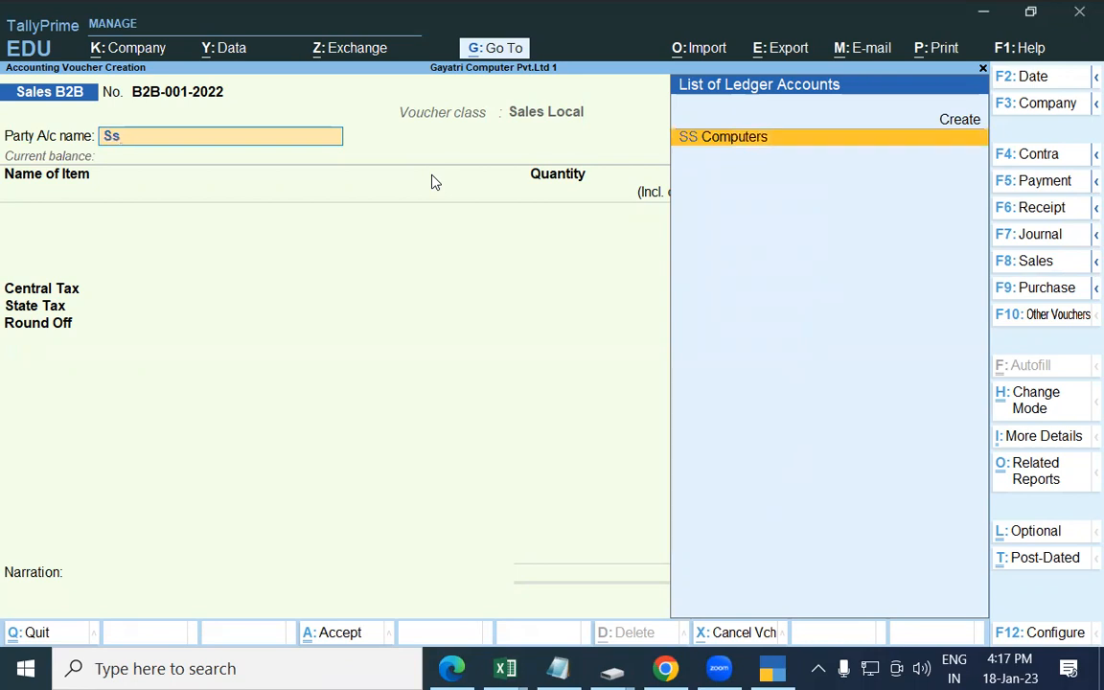
key("Return")
key("Return")
key("Return")
key("Return")
key("Return")
key("Return")
key("Return")
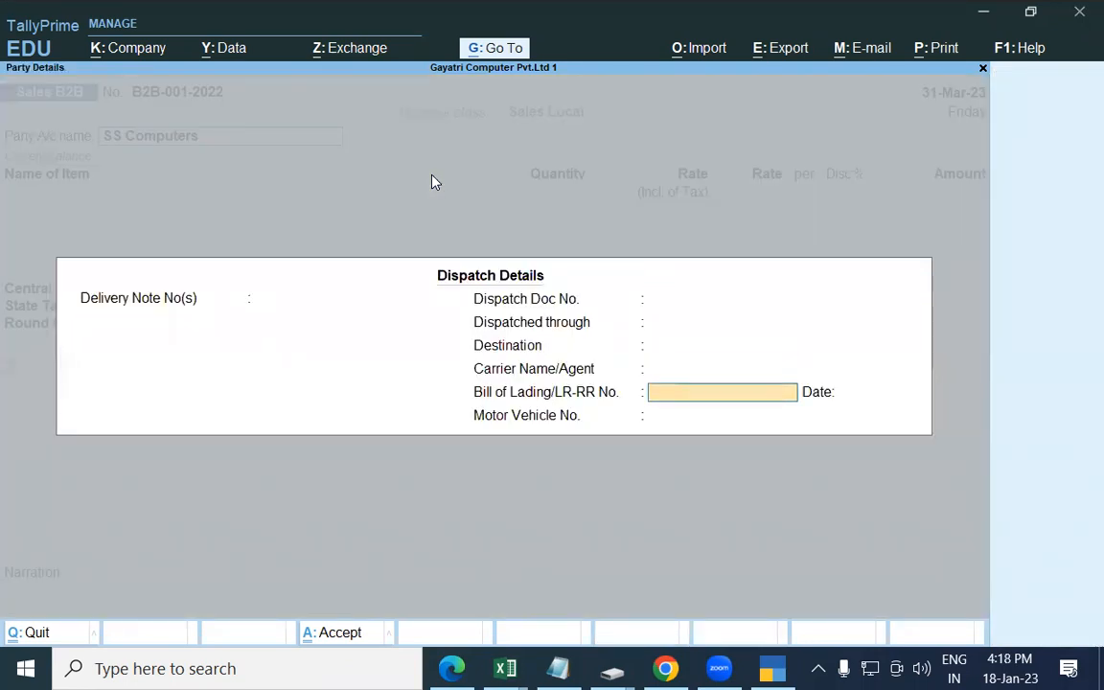
key("Return")
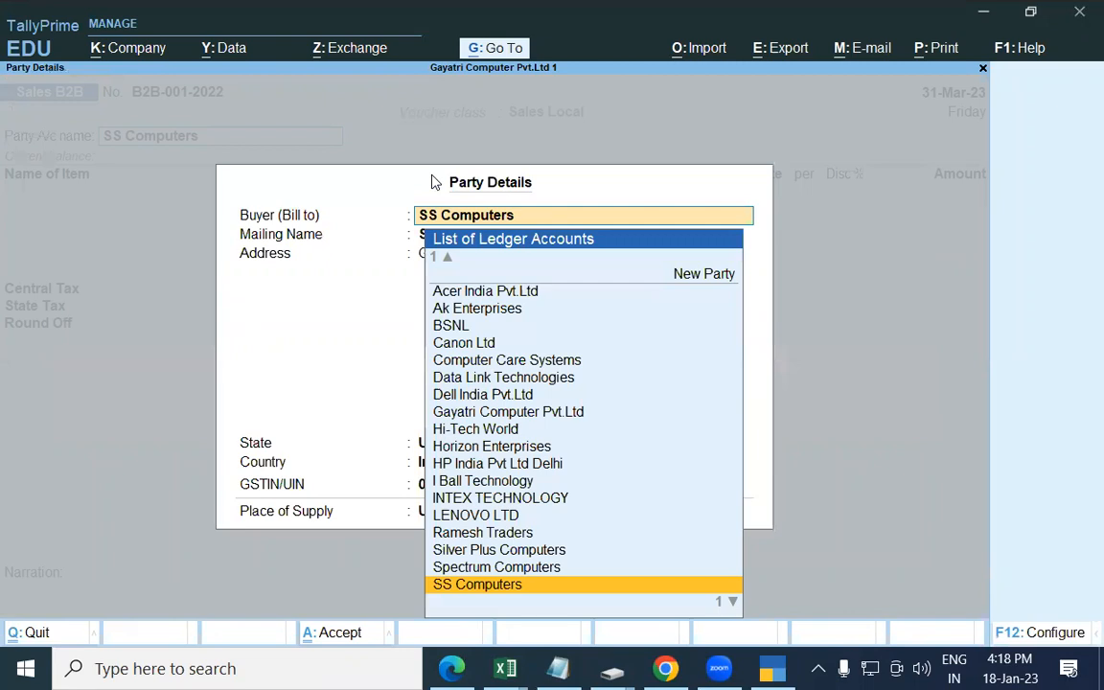
Accept the party details for buyer SS Computers with the prefilled mailing name, address, state and place of supply.
key("Return")
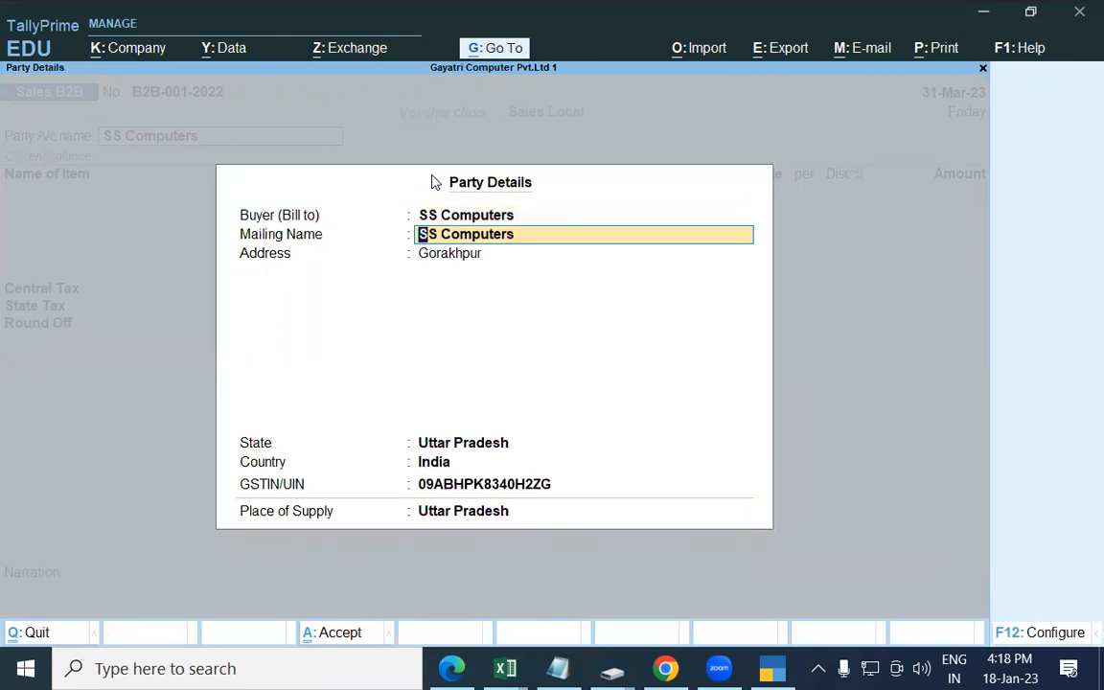
key("Return")
key("Return")
key("Return")
key("Return")
key("Return")
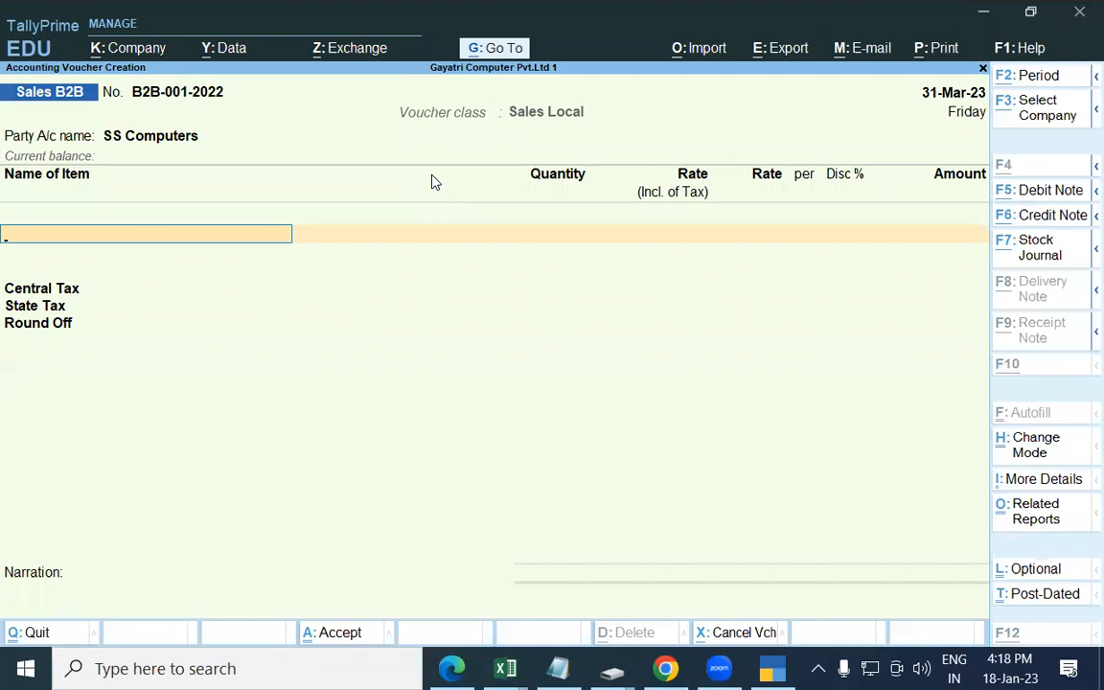
Check the PDF's item table and add the stock item Busy 18 (Rel 5.2) Standard Edition without a description.
key("alt+Tab")
key("alt+Tab")
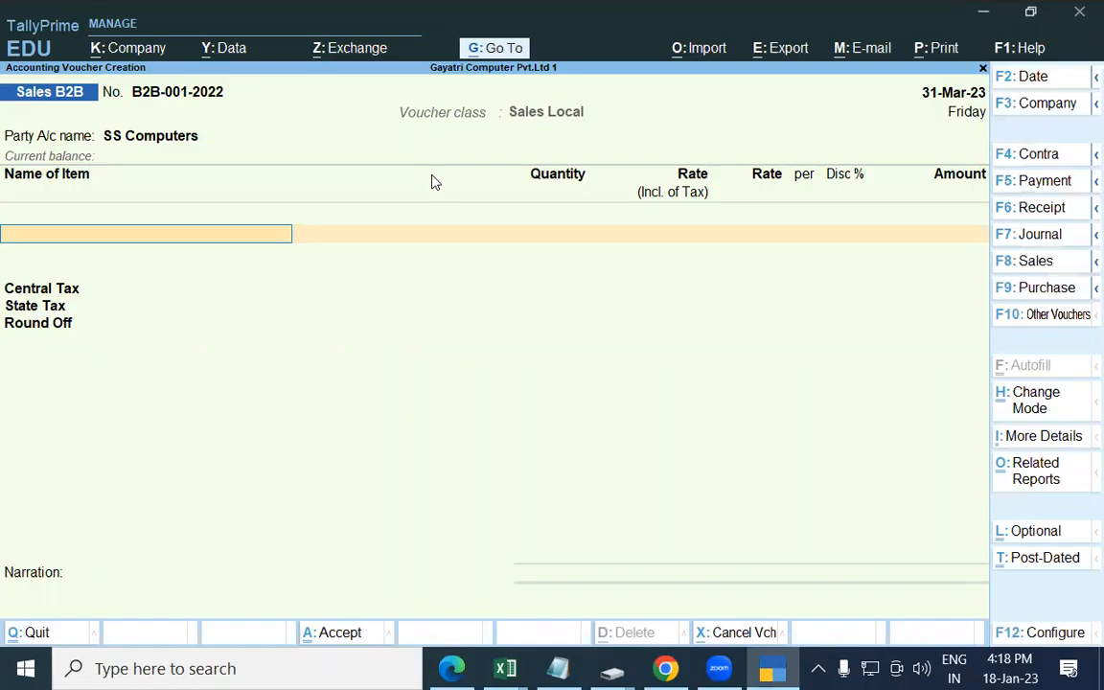
type("Bus")
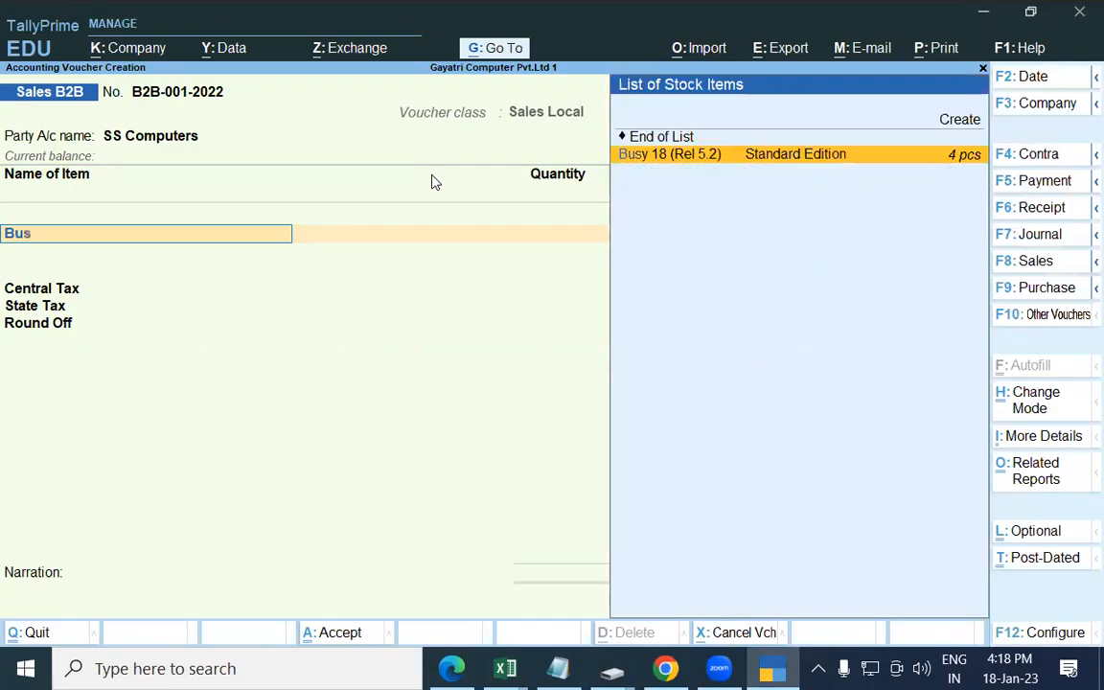
key("Return")
key("Return")
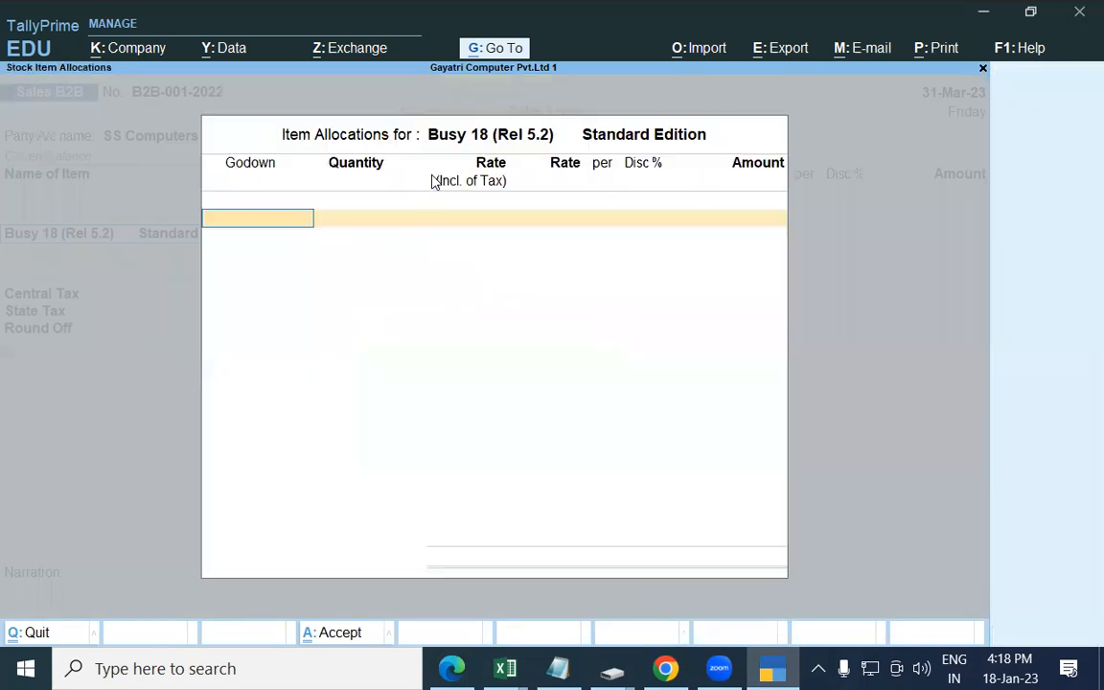
Allocate 2 pcs of Busy 18 (Rel 5.2) Standard Edition from the Shop godown.
key("Down")
key("Down")
key("Down")
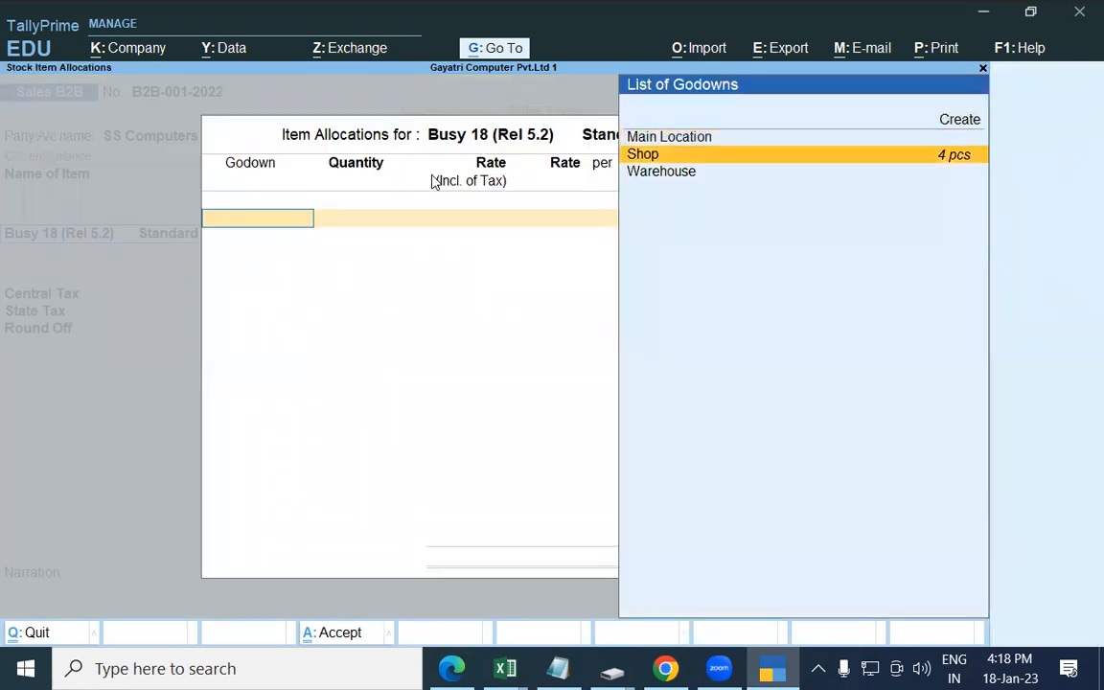
key("Return")
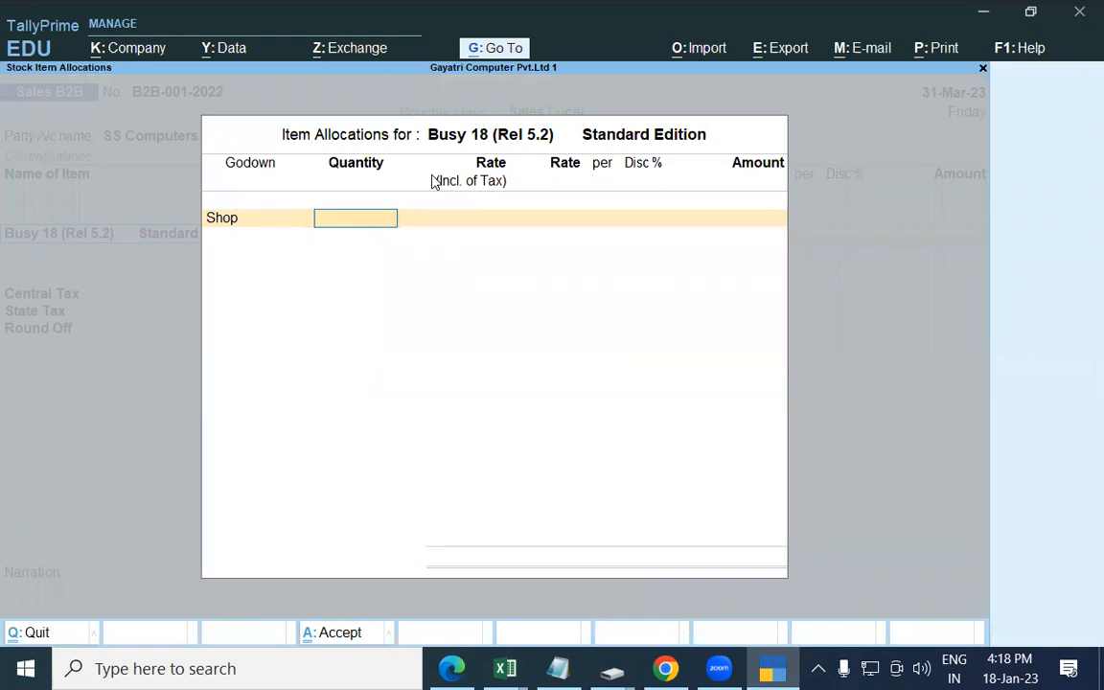
type("2")
key("Return")
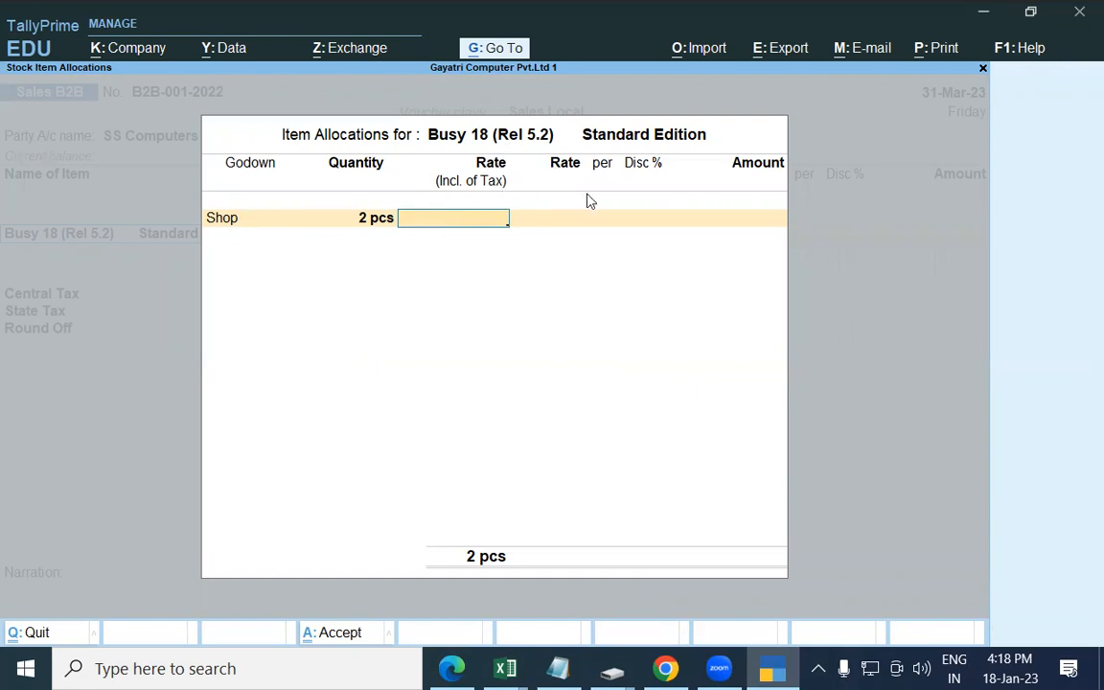
Look up the Busy 18 rate in the PDF, enter 10,500 per pcs excluding tax, and accept the item line.
key("Return")
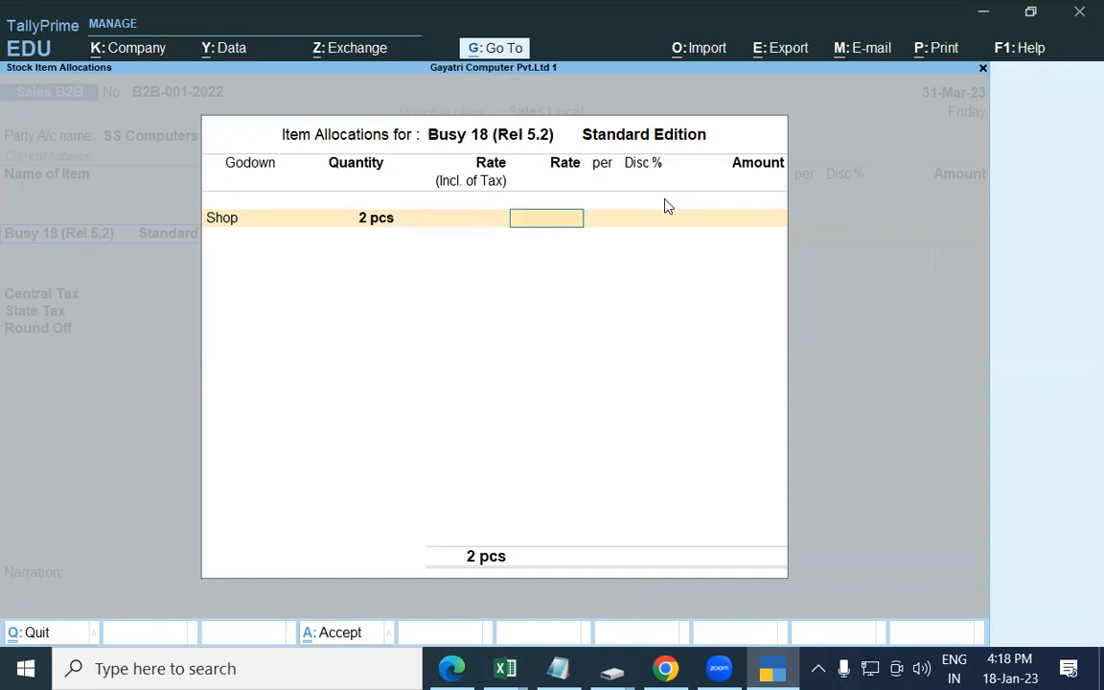
key("alt+Tab")
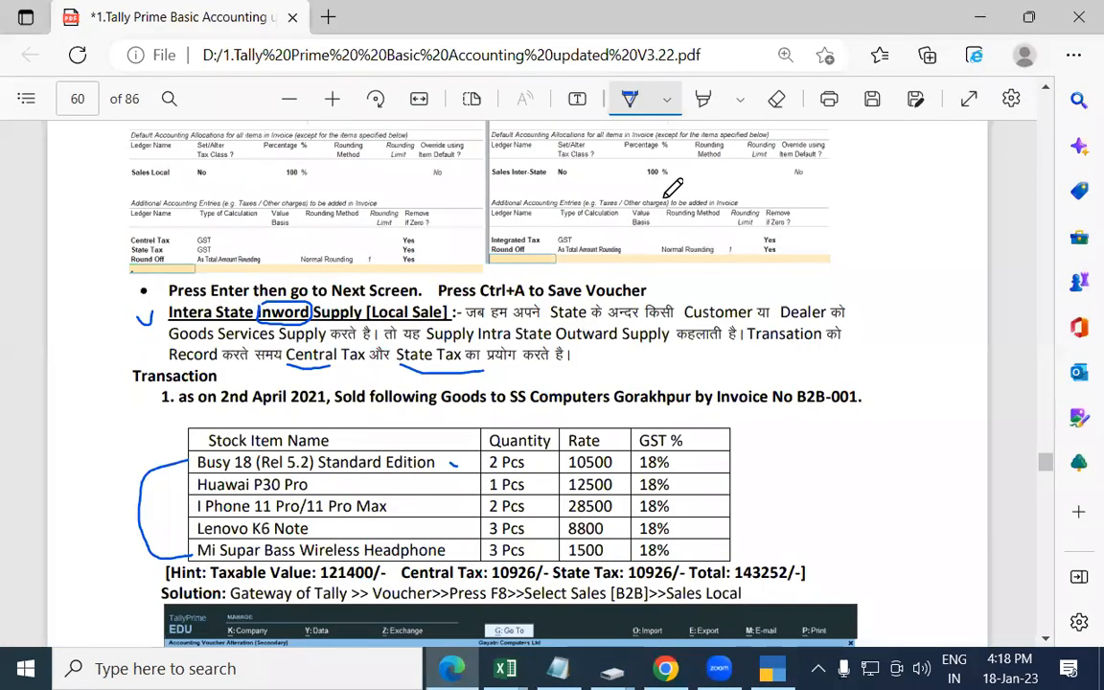
key("alt+Tab")
type("10")
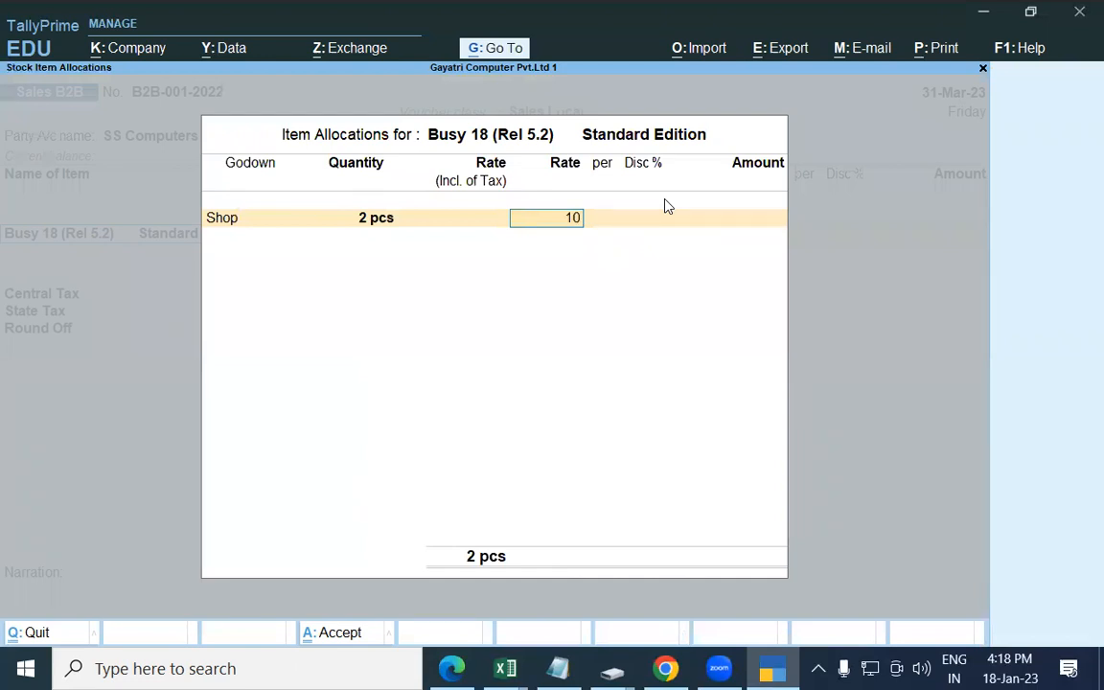
type(",500")
key("Return")
key("Return")
key("Return")
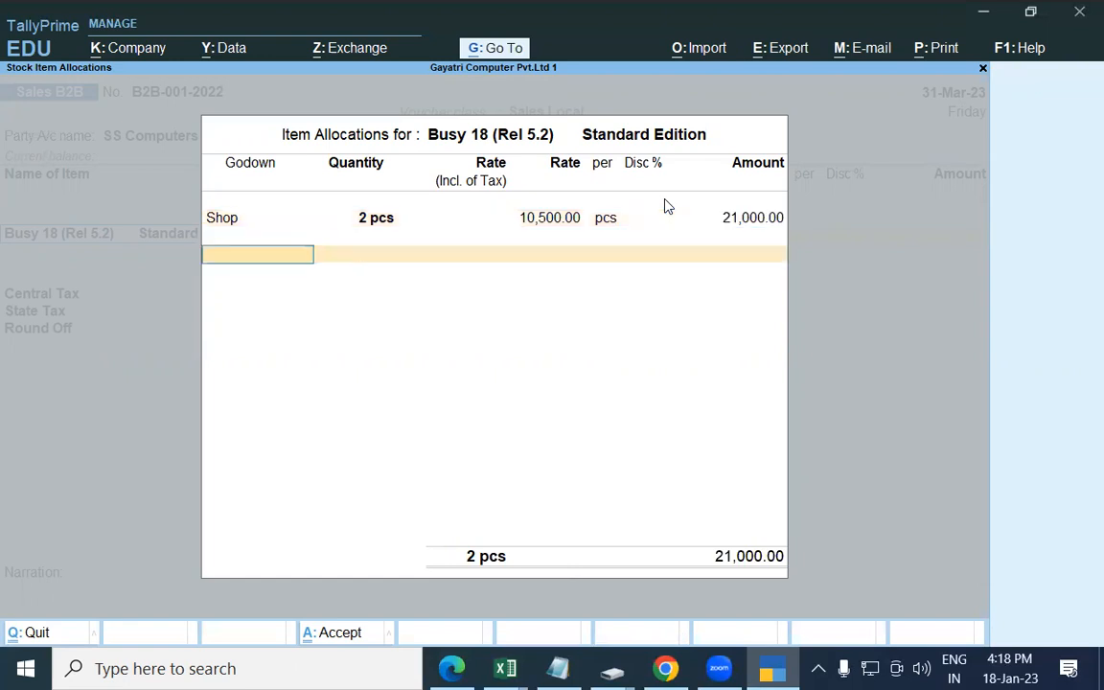
key("Return")
key("Return")
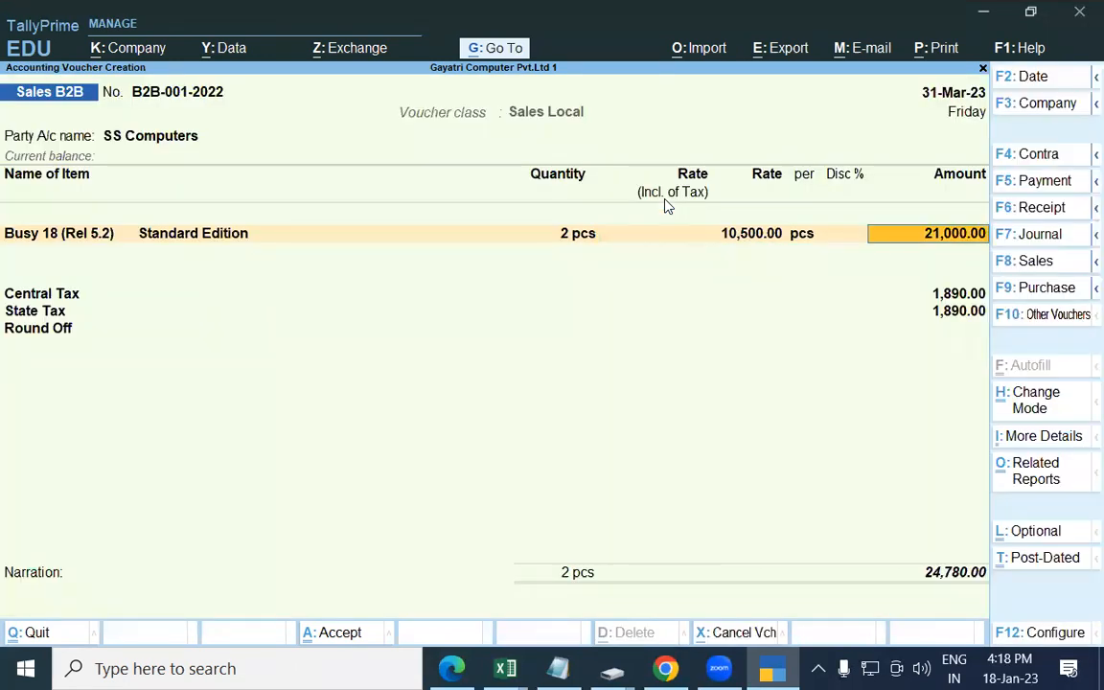
key("Return")
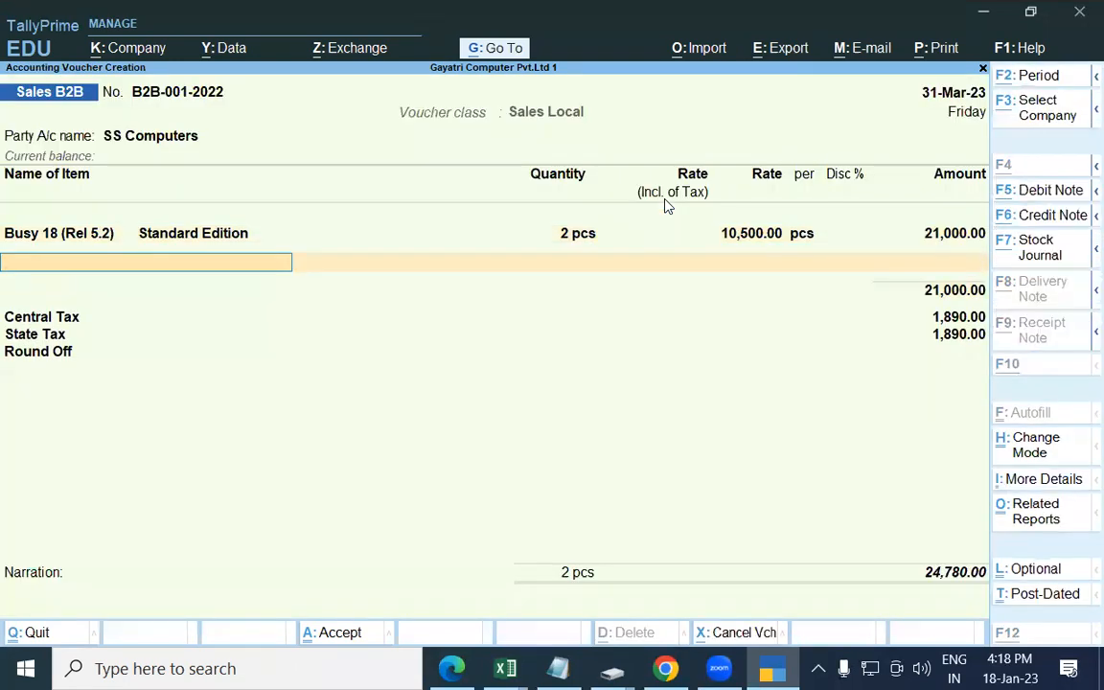
Check the next item in the PDF and add the stock item Huawei p30 Pro without a description.
key("alt+Tab")
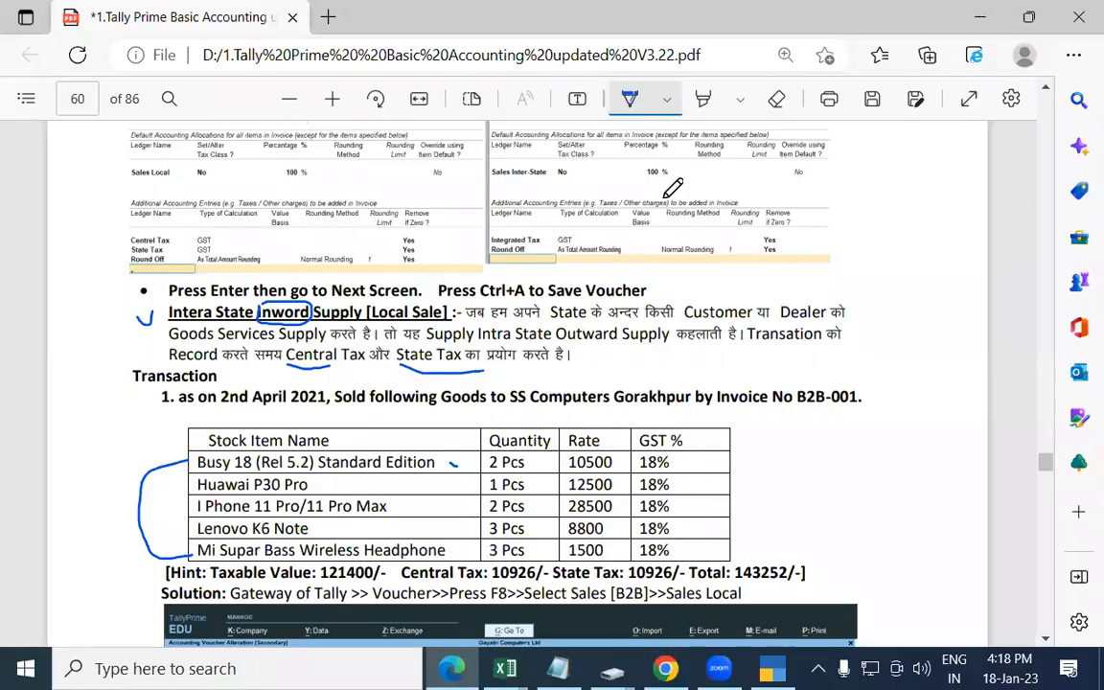
key("alt+Tab")
type("H")
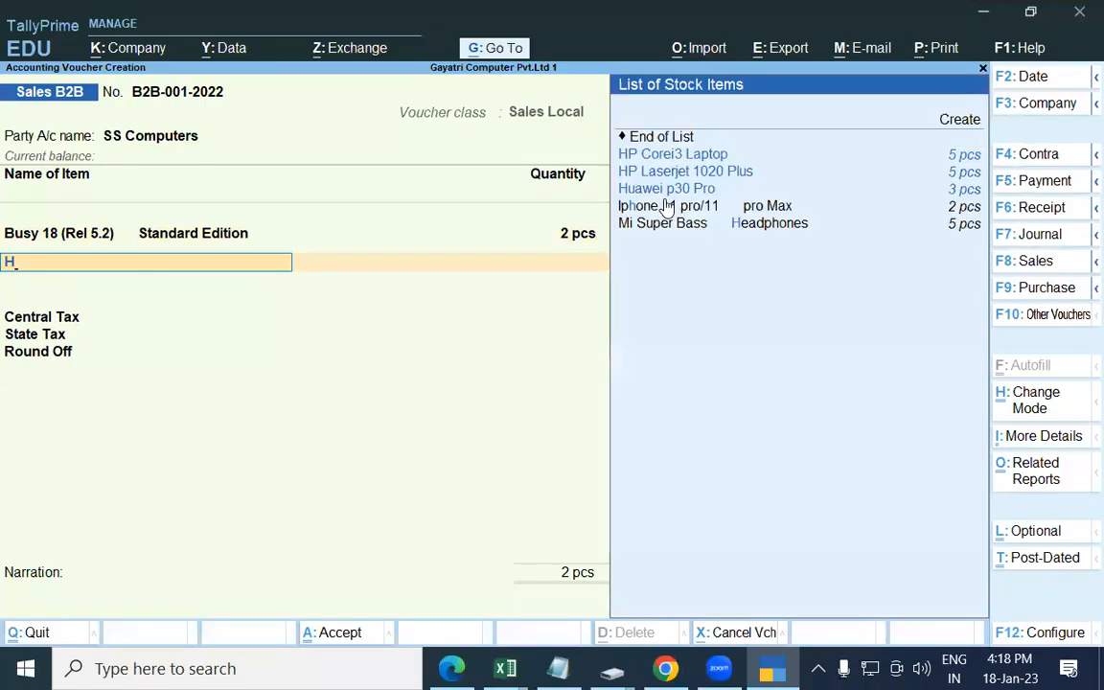
key("Down")
key("Down")
key("Down")
key("Return")
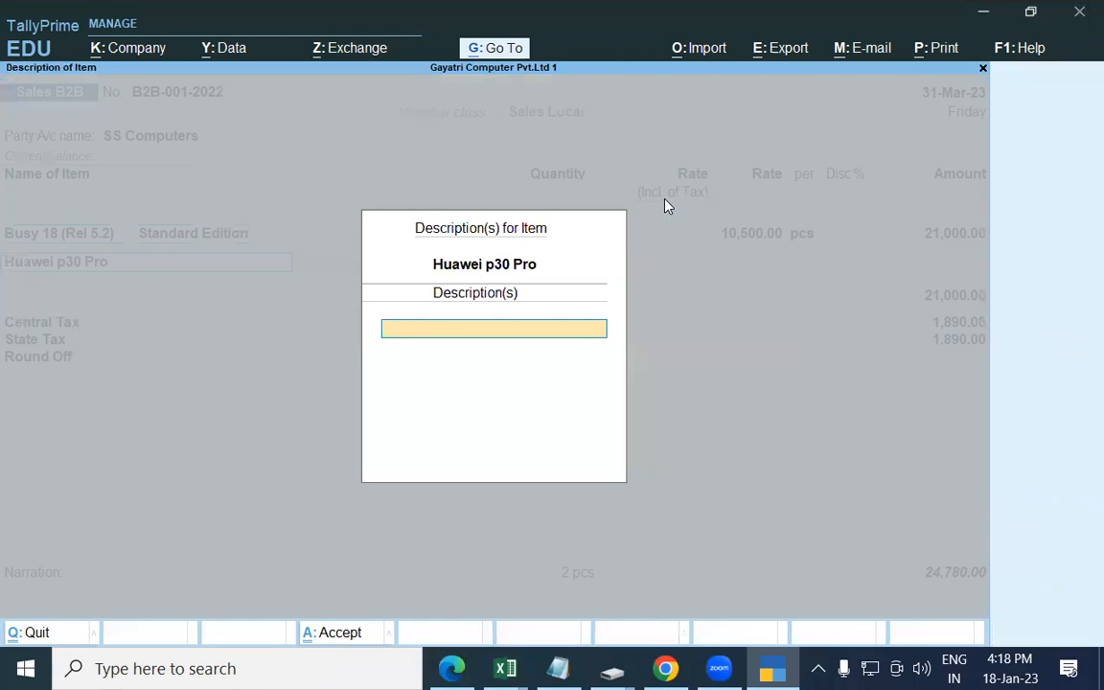
key("Return")
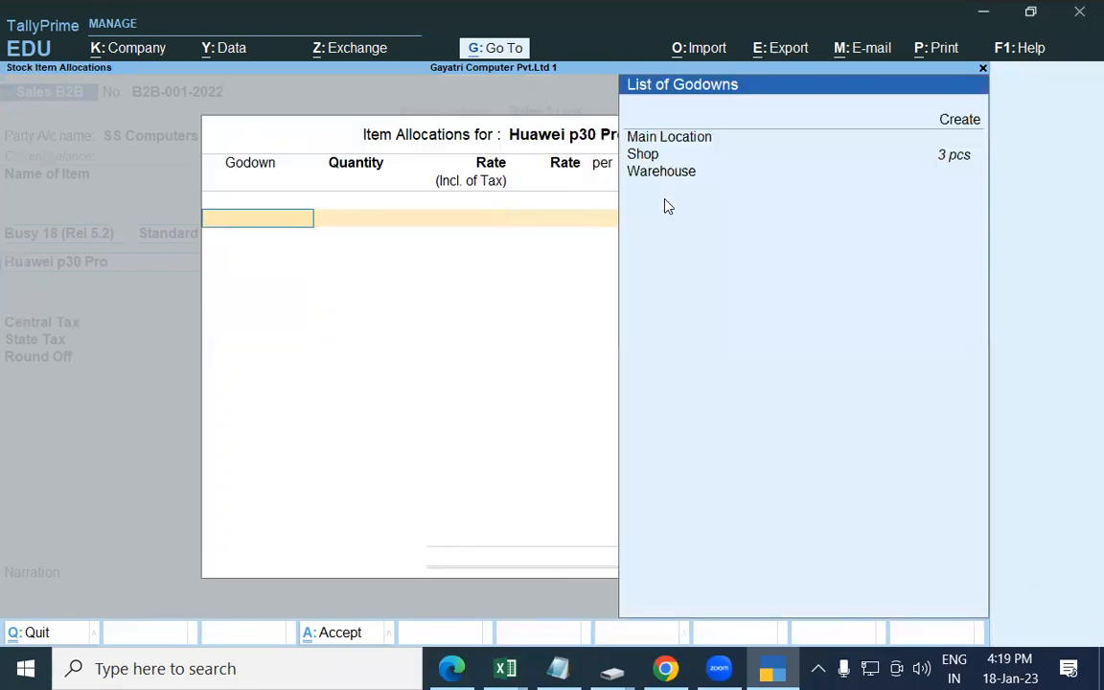
Allocate 1 pcs of Huawei p30 Pro from the Shop godown.
key("Down")
key("Down")
key("Return")
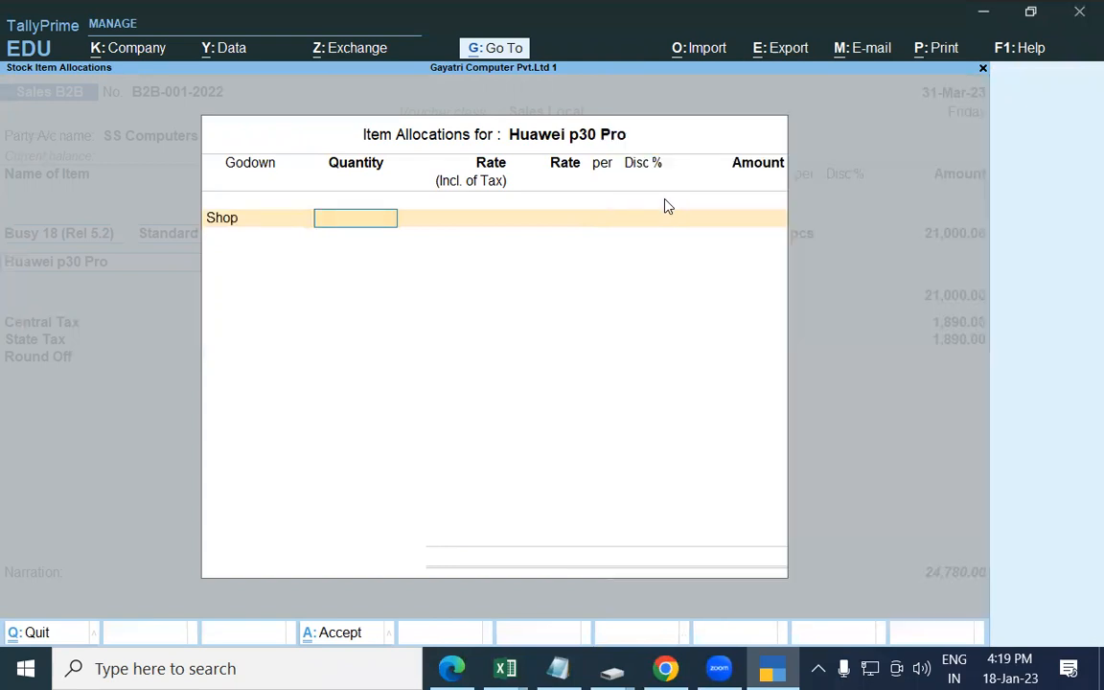
type("1")
key("Return")
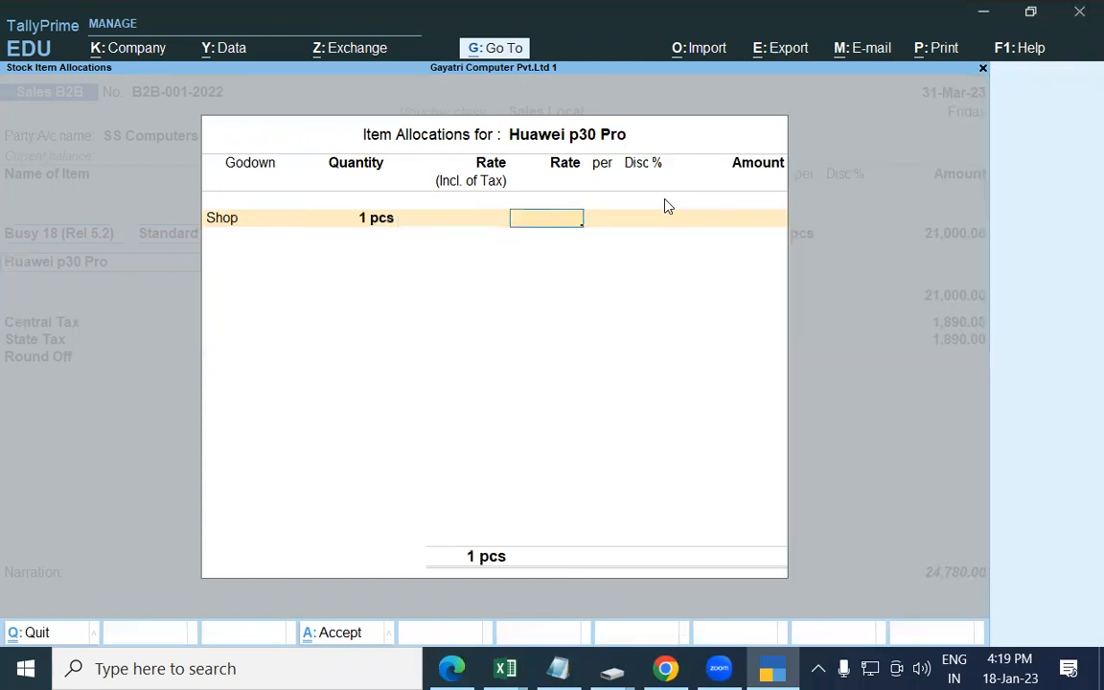
Look up the Huawei p30 Pro rate in the PDF, enter 12,500 per pcs, and accept the item line.
key("alt+Tab")
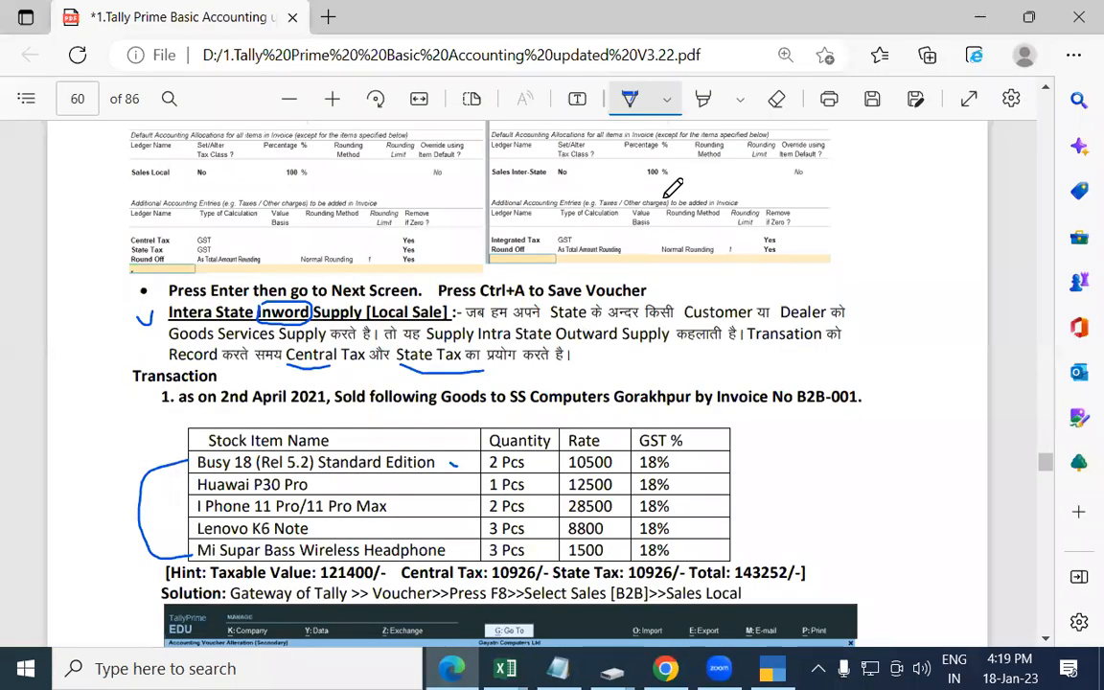
key("alt+Tab")
type("12500")
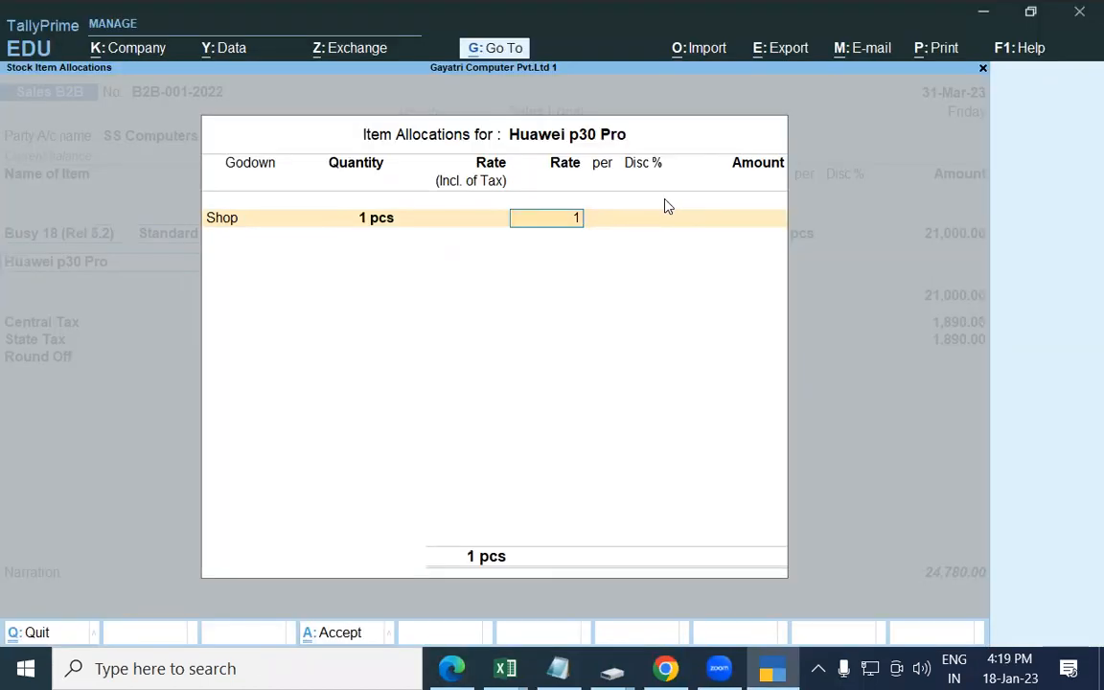
key("Return")
key("Return")
key("Return")
key("Return")
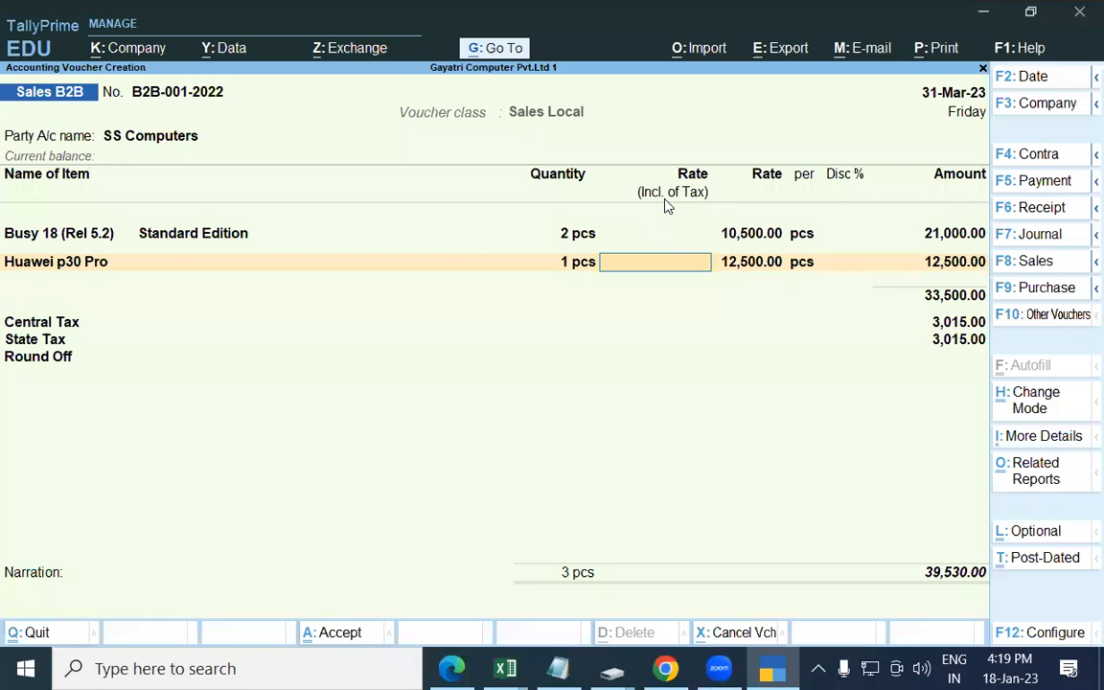
key("Return")
key("Return")
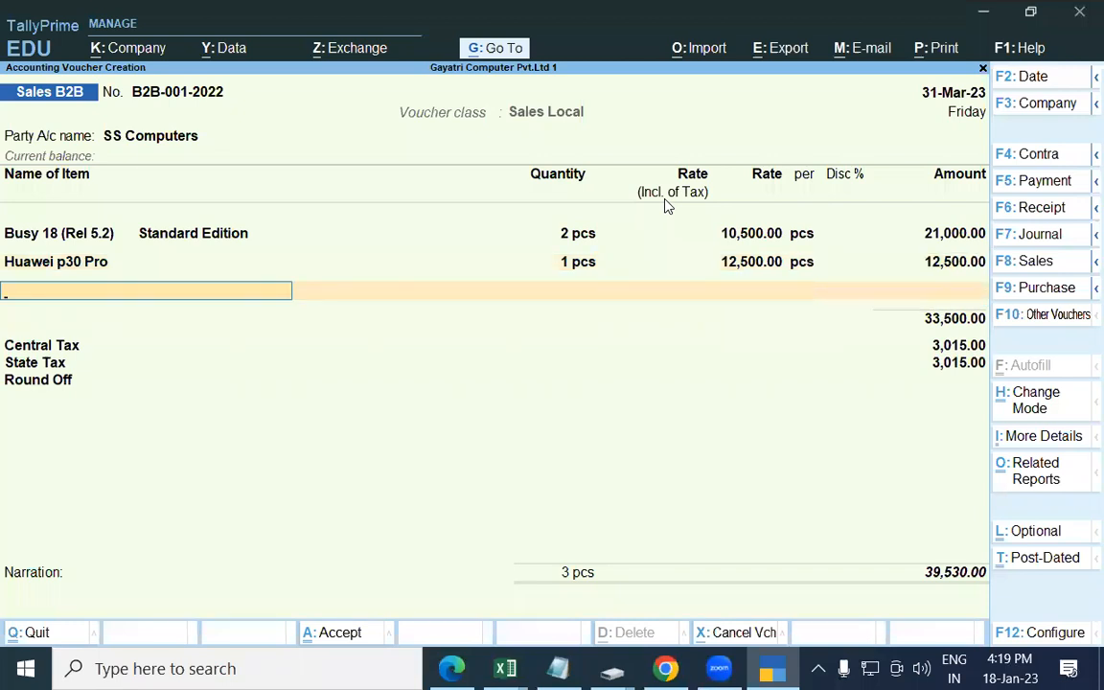
Check the third item in the PDF and add the stock item Iphone 11 pro/11 pro Max without a description.
key("alt+Tab")
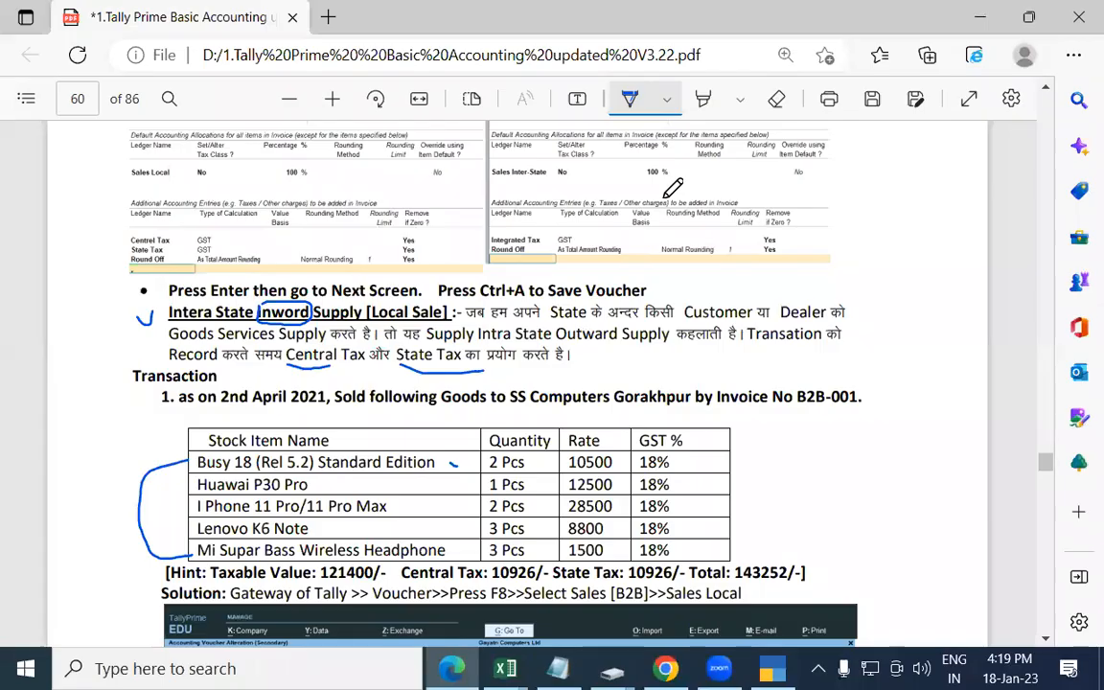
key("alt+Tab")
type("Ip")
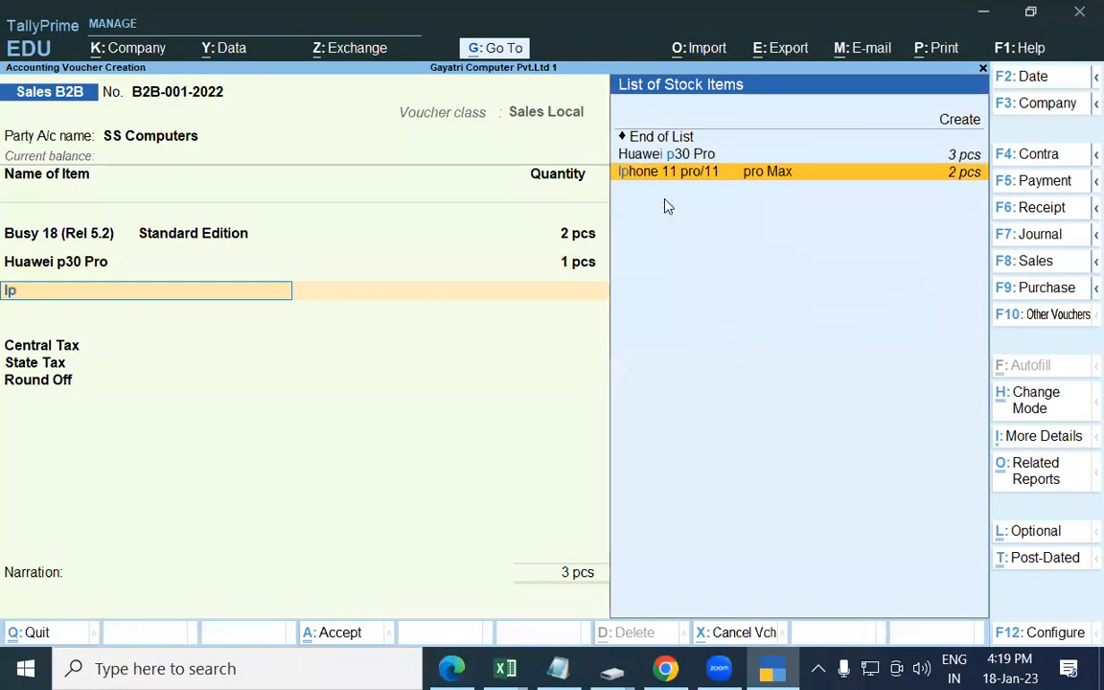
key("Return")
key("Return")
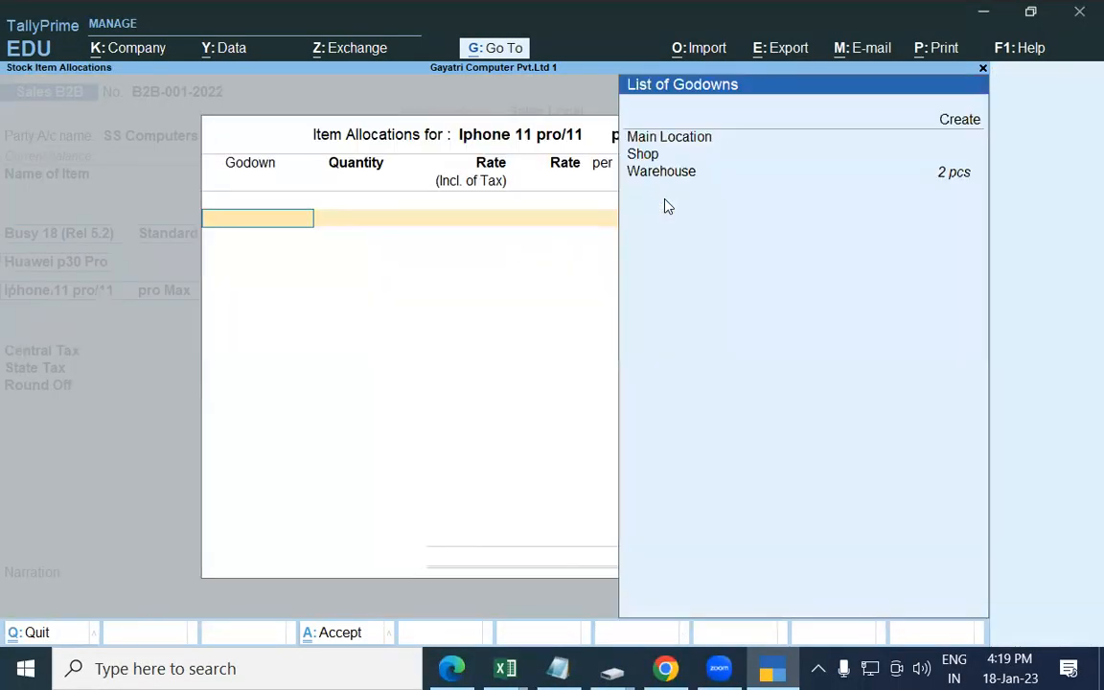
Allocate 2 pcs of Iphone 11 pro/11 pro Max from the Warehouse godown, taking the quantity from the PDF.
key("Down")
key("Down")
key("Down")
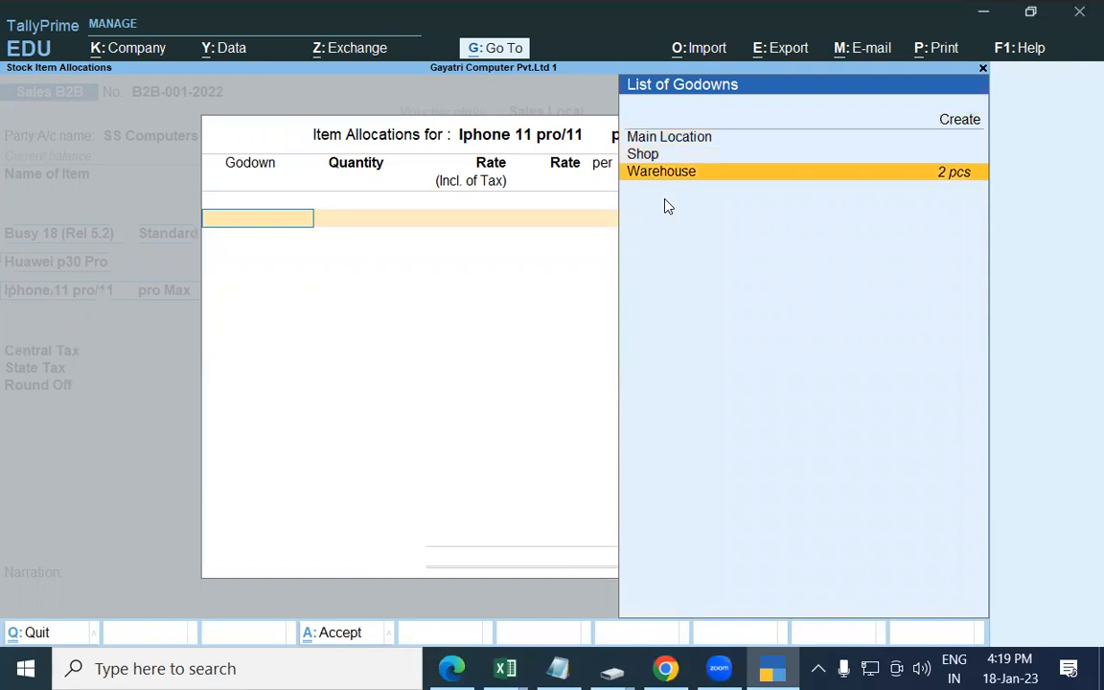
key("Return")
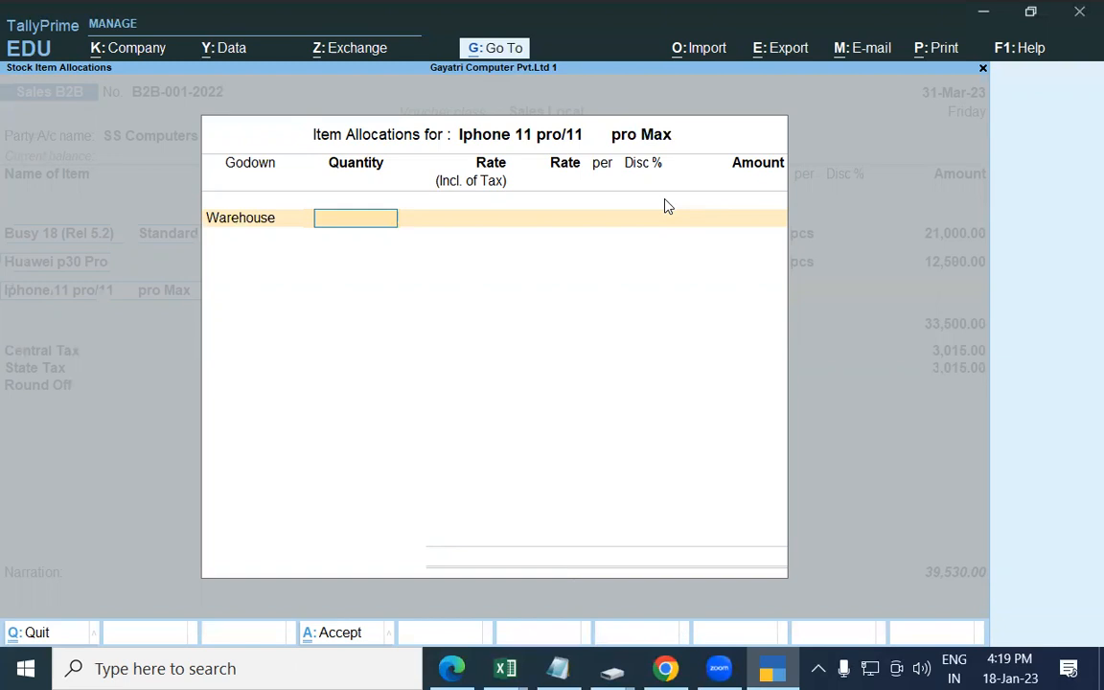
key("alt+Tab")
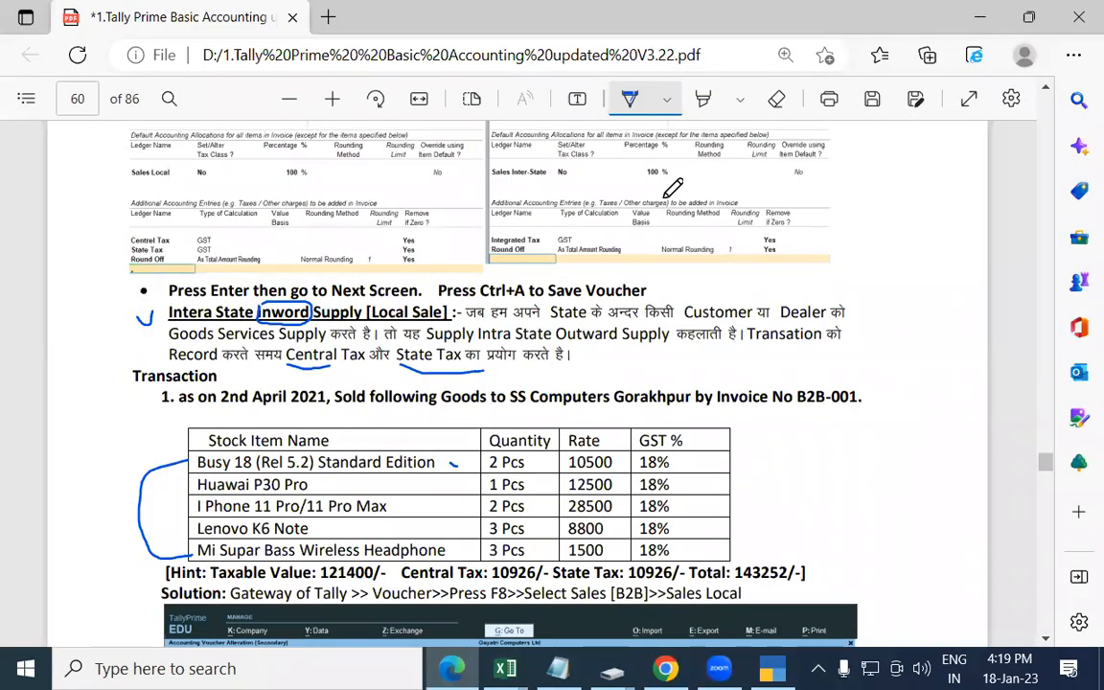
key("alt+Tab")
type("2")
key("Return")
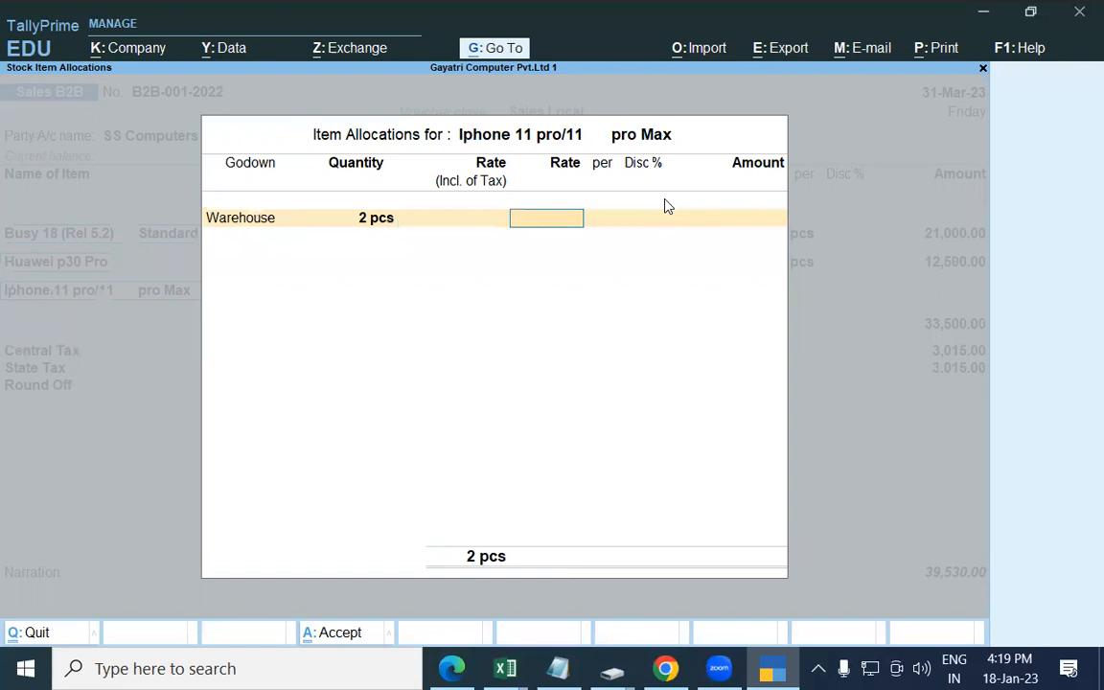
Set the Iphone 11 pro/11 pro Max rate to 28,500 per pcs and accept the item line.
type("28500")
key("Return")
key("Return")
key("Return")
key("Return")
key("Return")
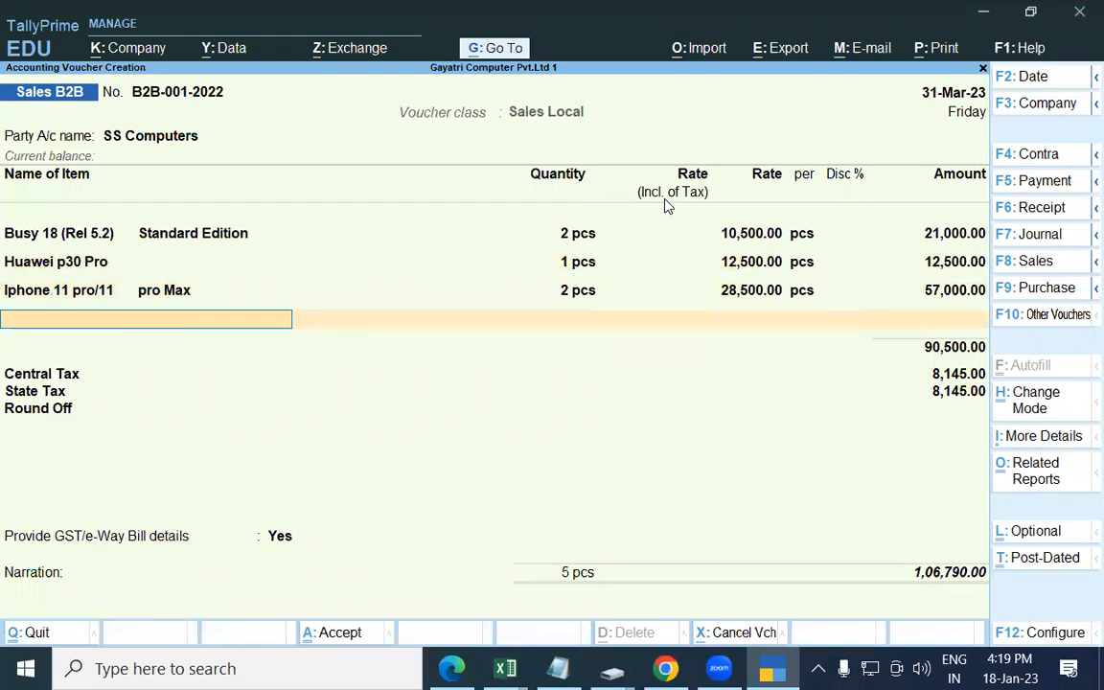
Check the fourth item in the PDF and add the stock item Lenovo k6 Note without a description.
key("alt+Tab")
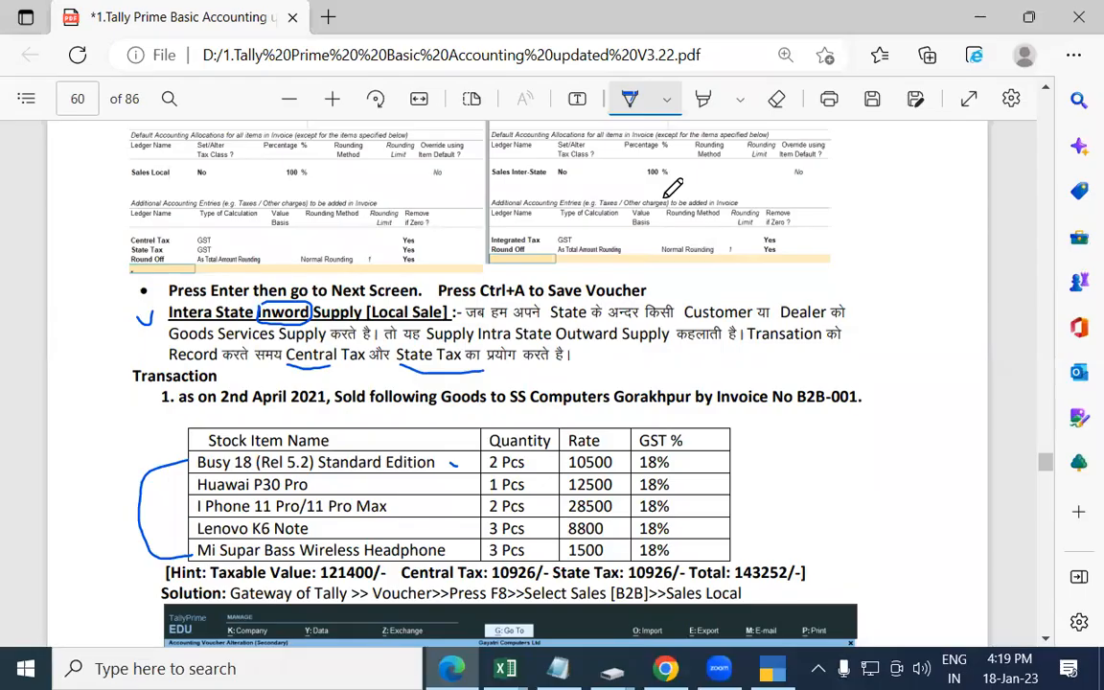
key("alt+Tab")
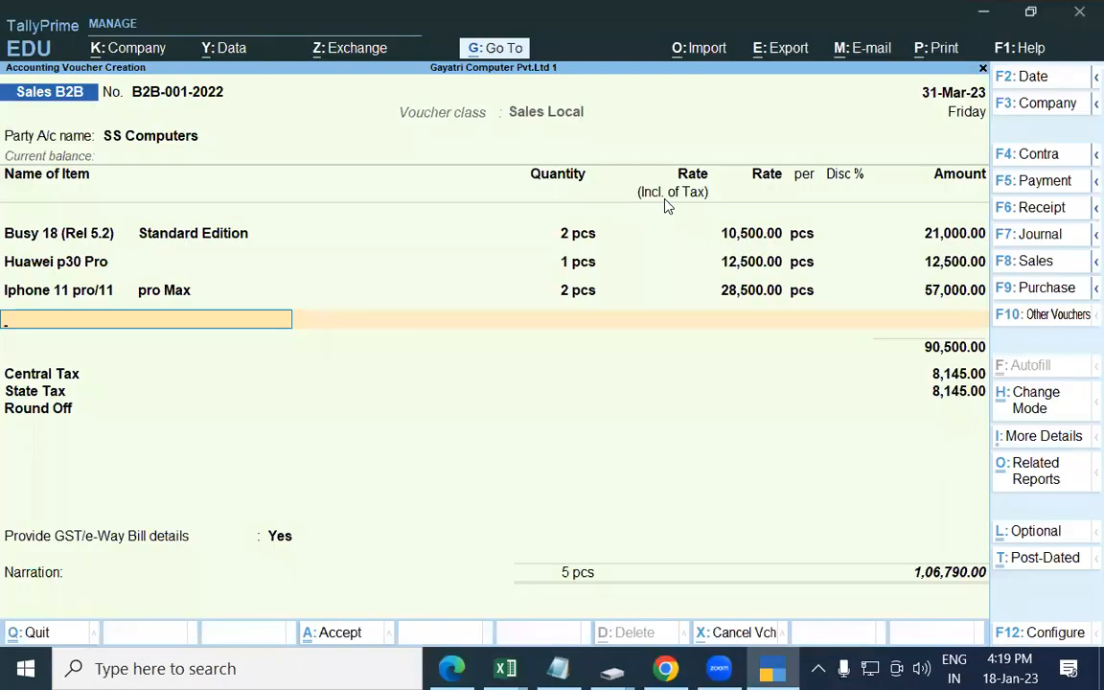
type("Len")
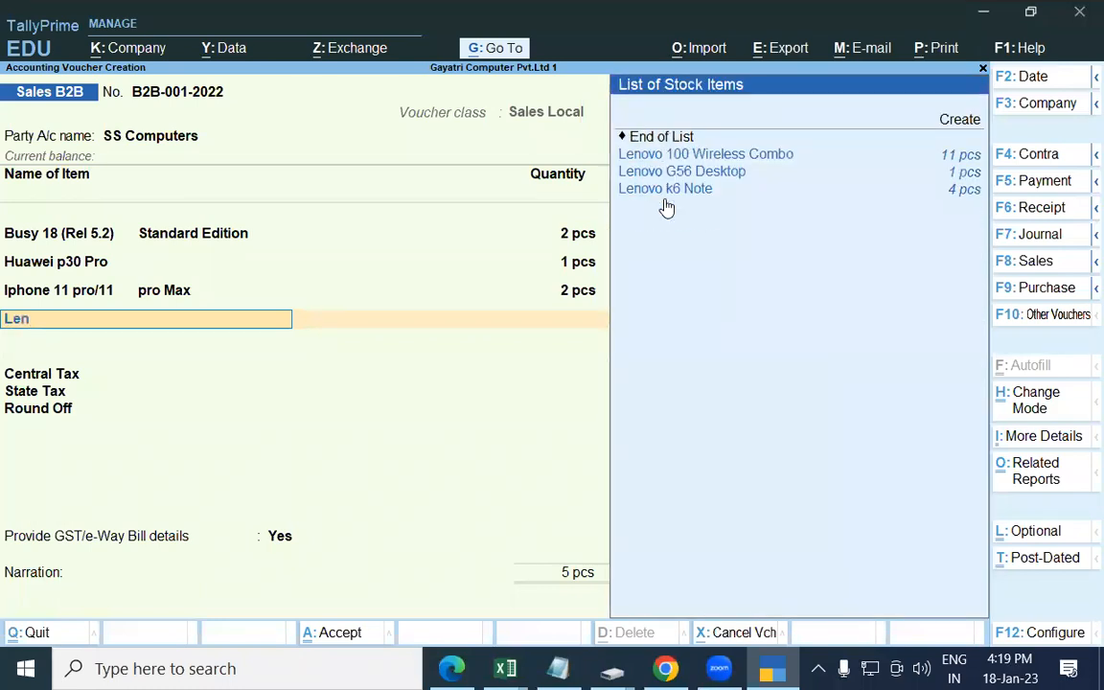
key("Down")
key("Down")
key("Down")
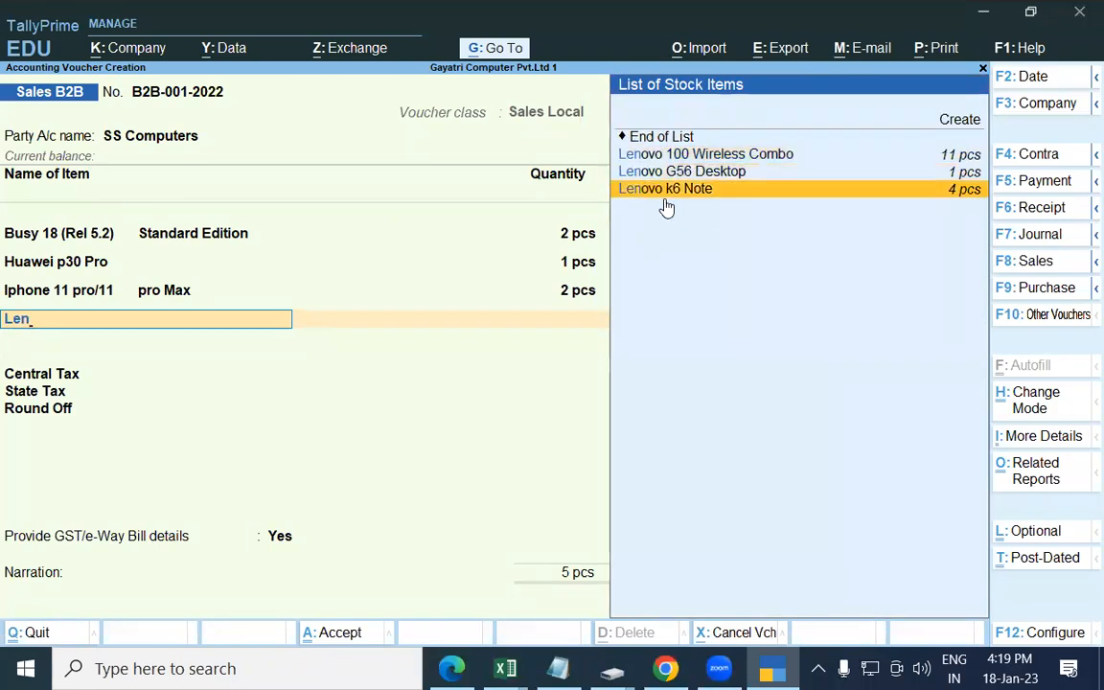
key("Return")
key("Return")
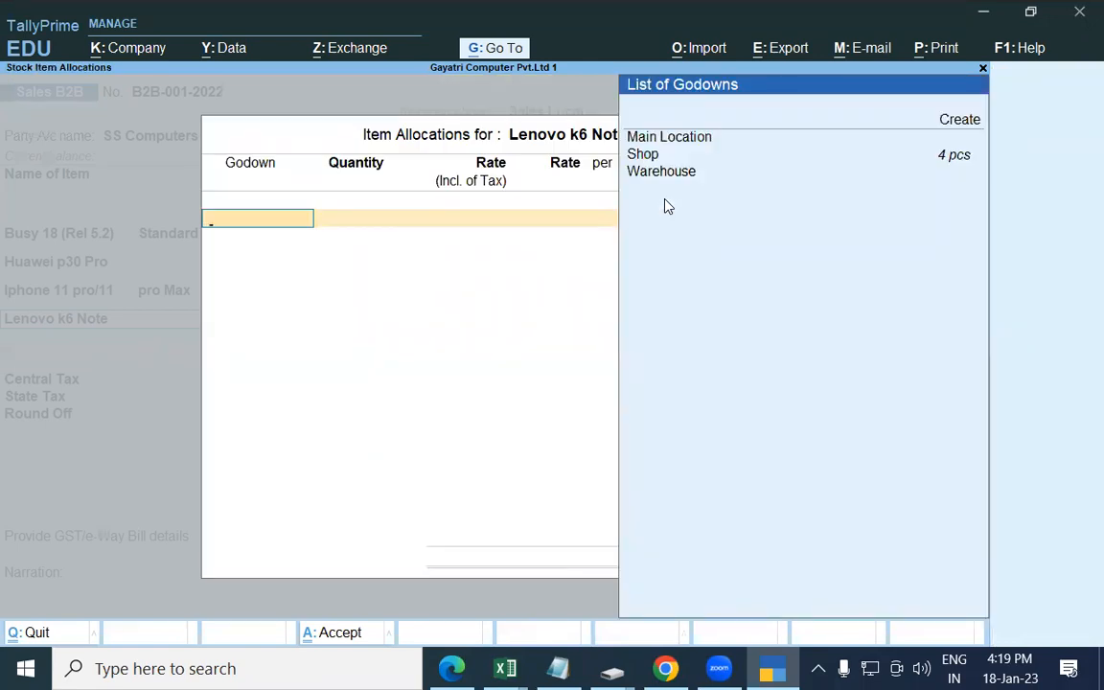
Allocate 3 pcs of Lenovo k6 Note from the Shop godown.
key("Down")
key("Down")
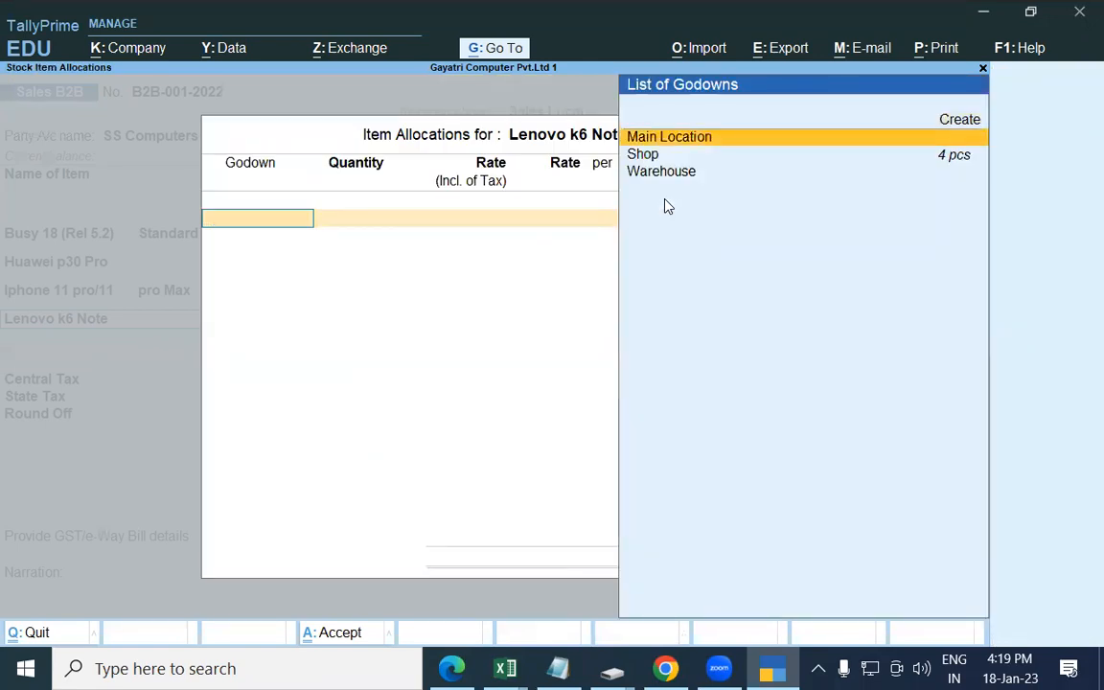
key("Return")
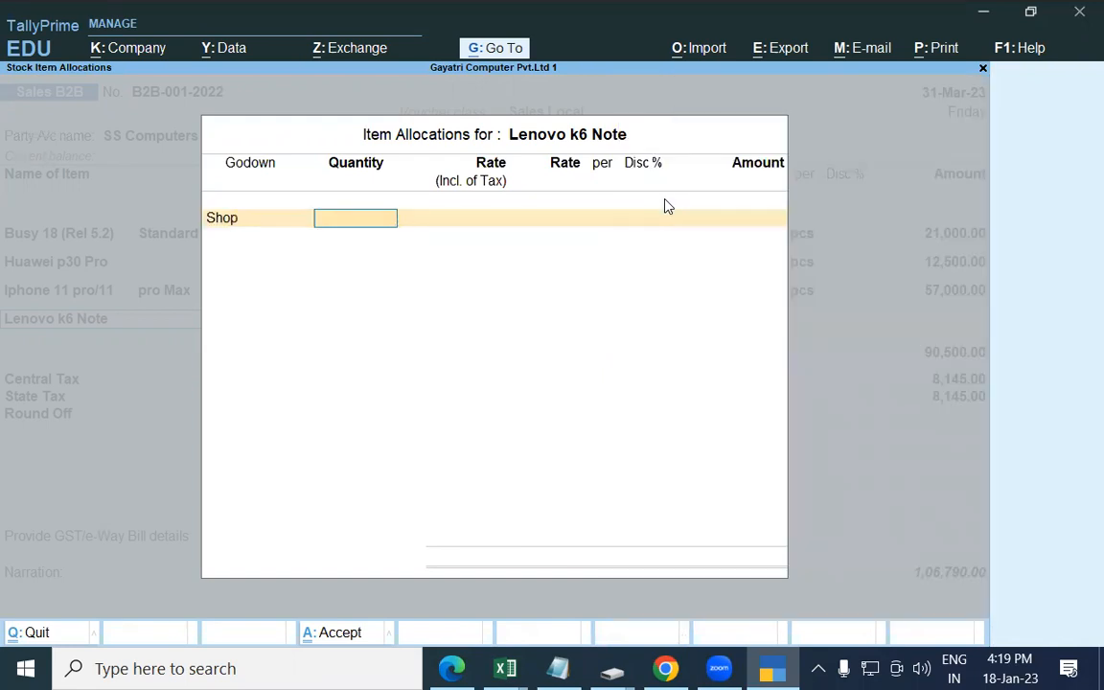
type("3")
key("Return")
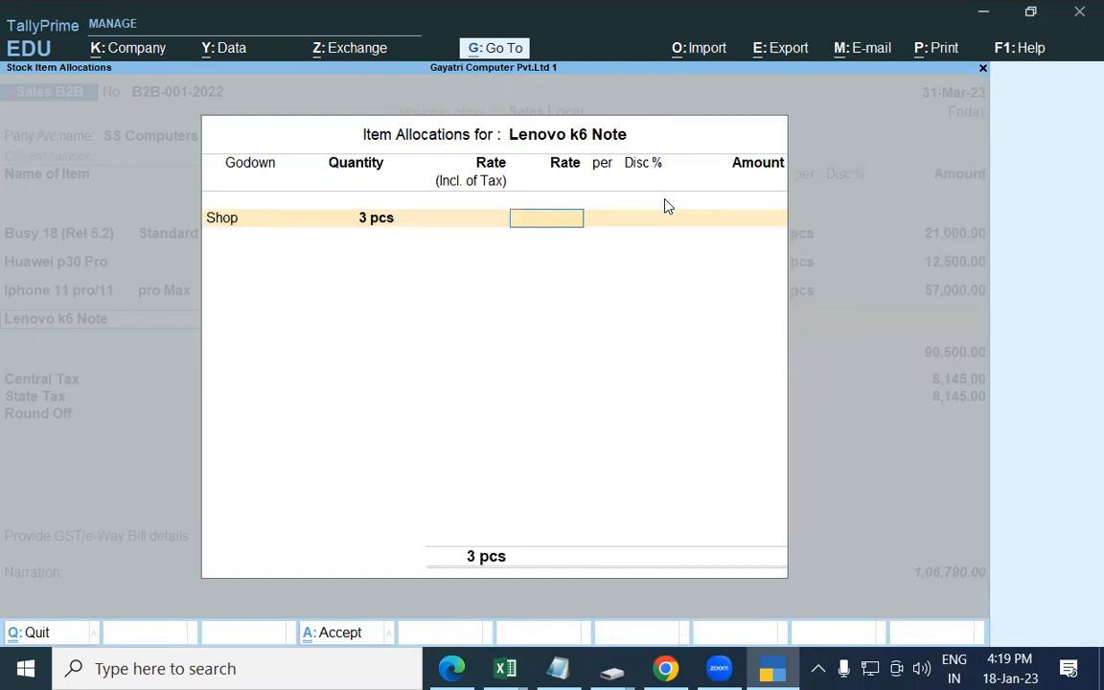
Look up the Lenovo k6 Note rate in the PDF, enter 8,800 per pcs, and accept the item line.
key("alt+Tab")
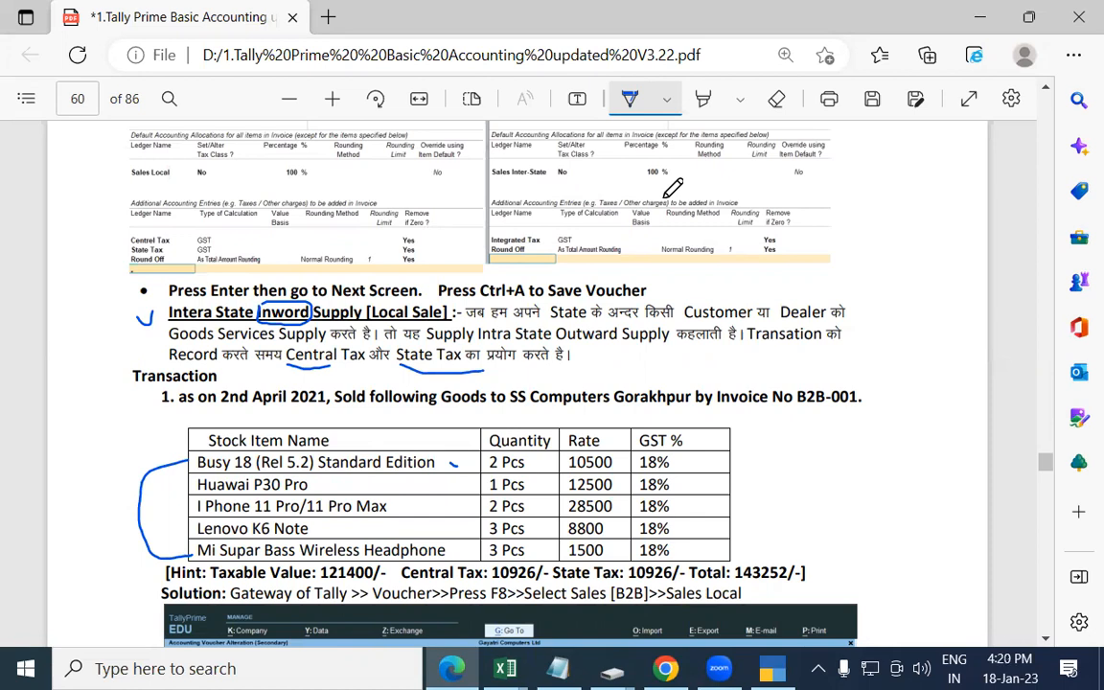
key("alt+Tab")
type("8800")
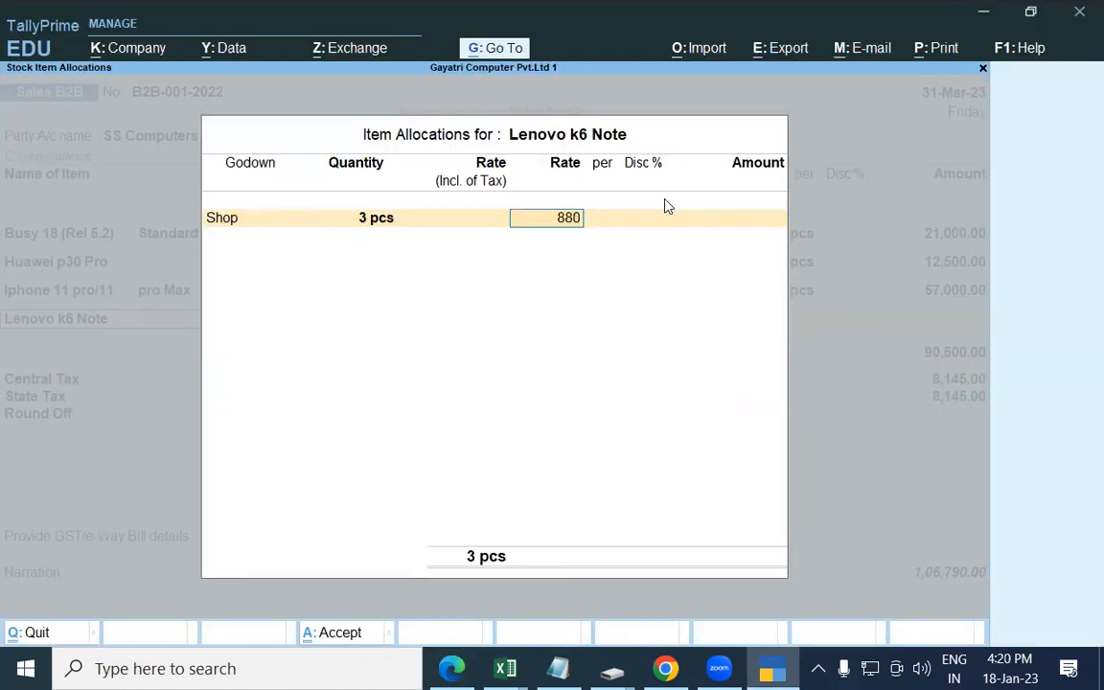
key("Return")
key("Return")
key("Return")
key("Return")
key("Return")
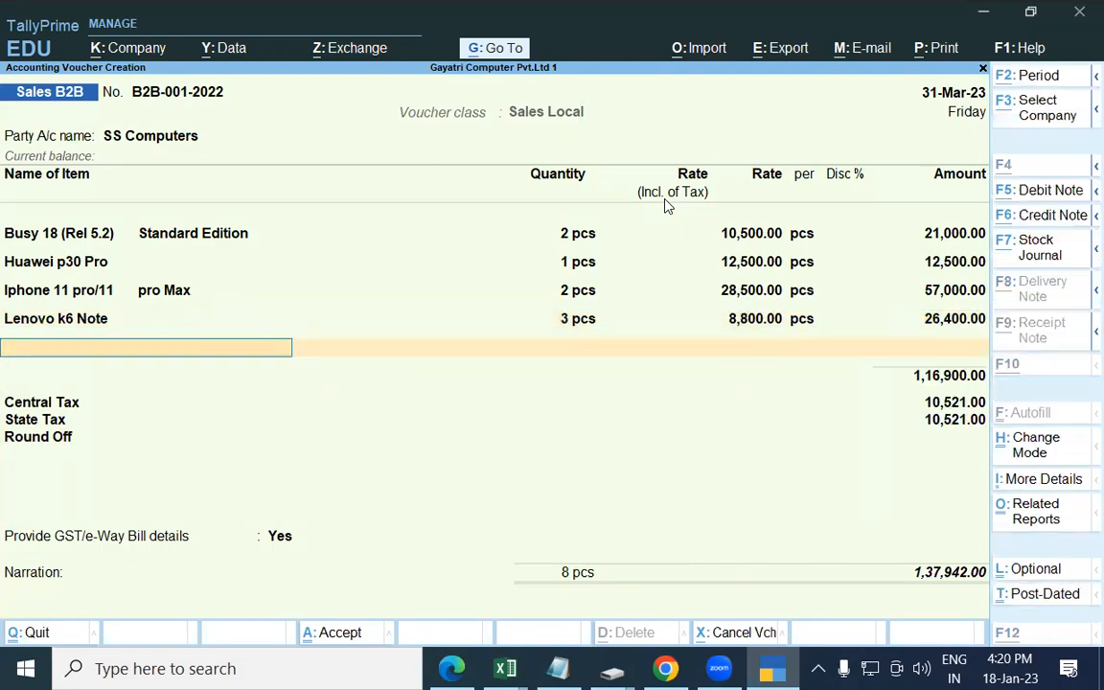
Check the fifth item in the PDF and add the stock item Mi Super Bass Headphones without a description.
key("alt+Tab")
key("alt+Tab")
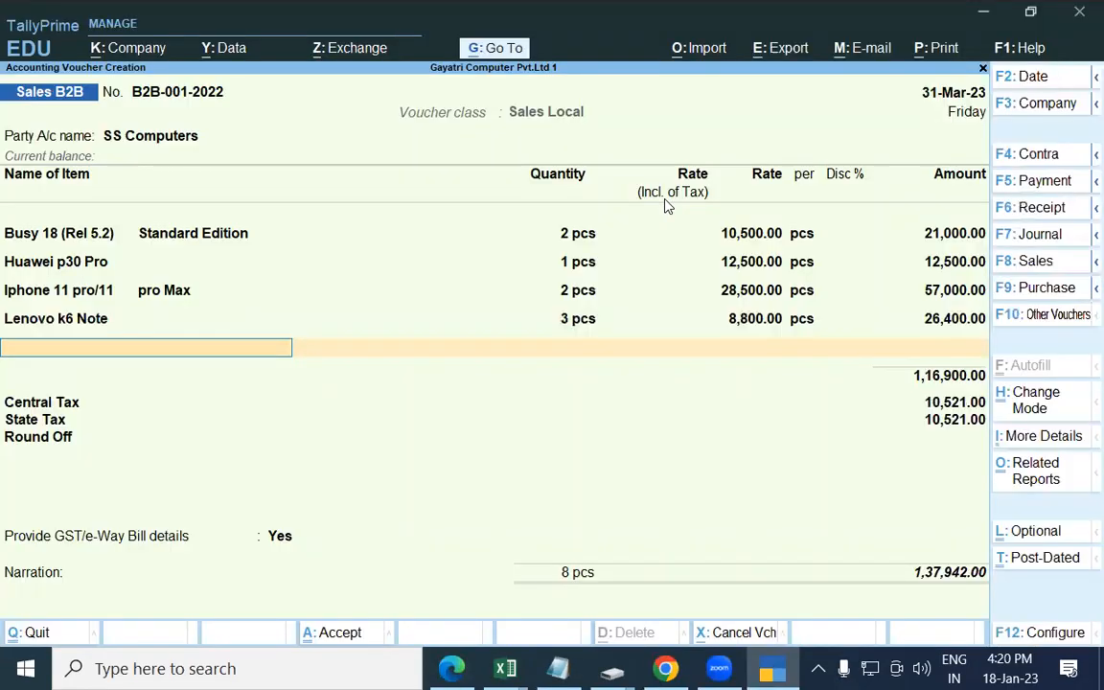
type("Mi")
key("Return")
key("Return")
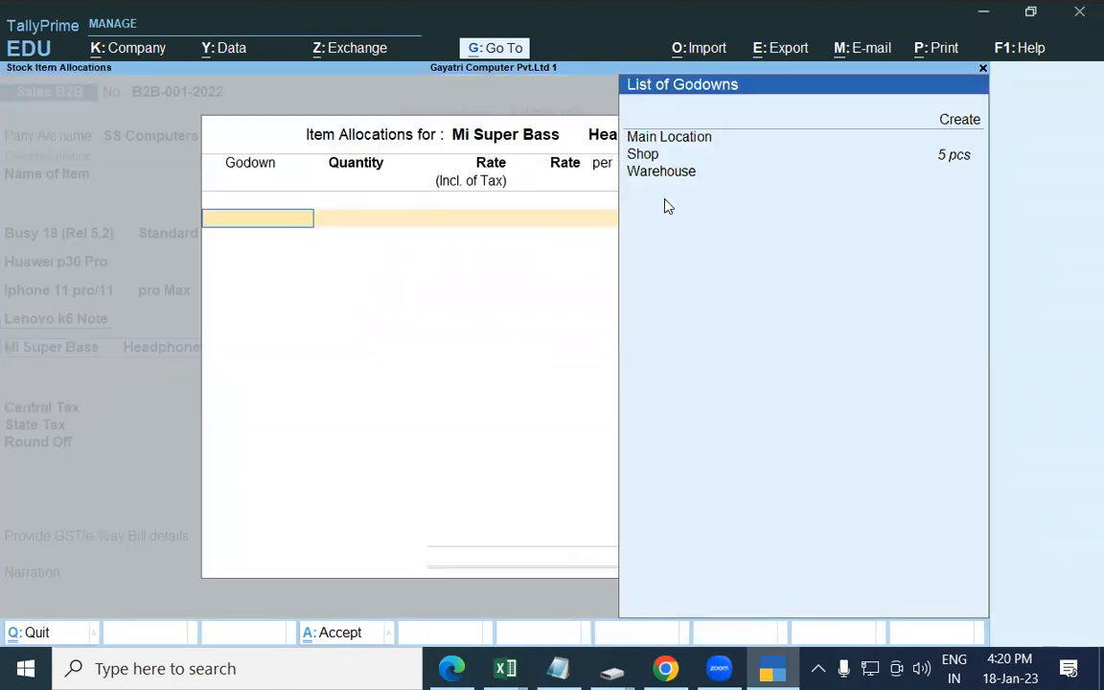
Allocate 3 pcs of Mi Super Bass Headphones from the Shop godown, taking the quantity from the PDF.
key("Down")
key("Down")
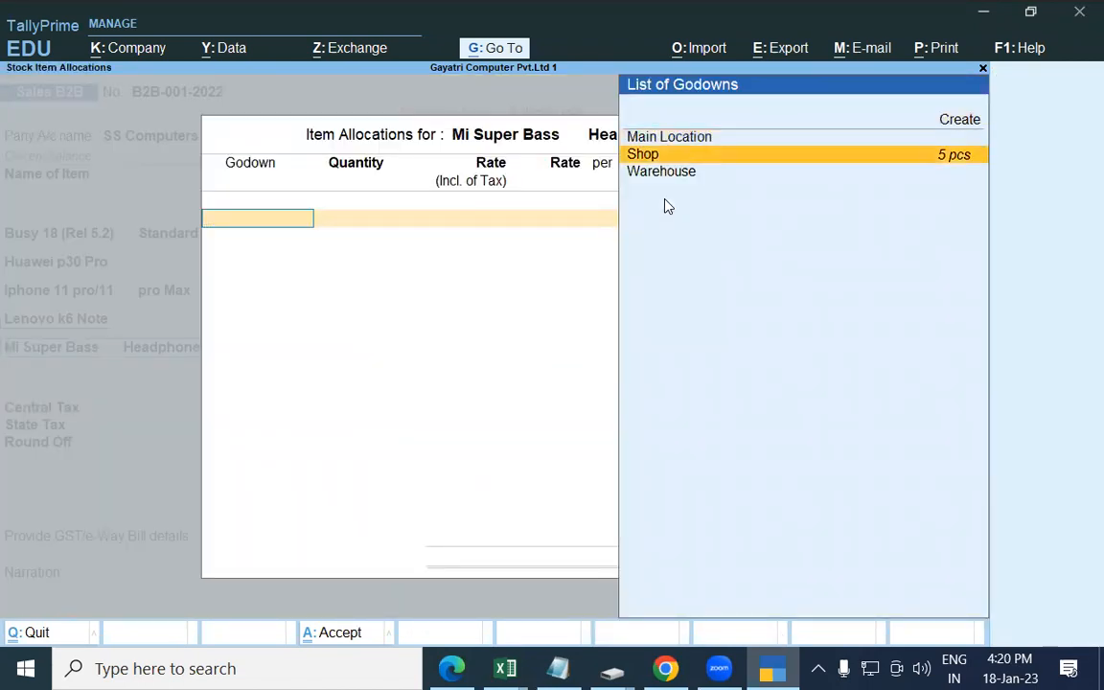
key("Return")
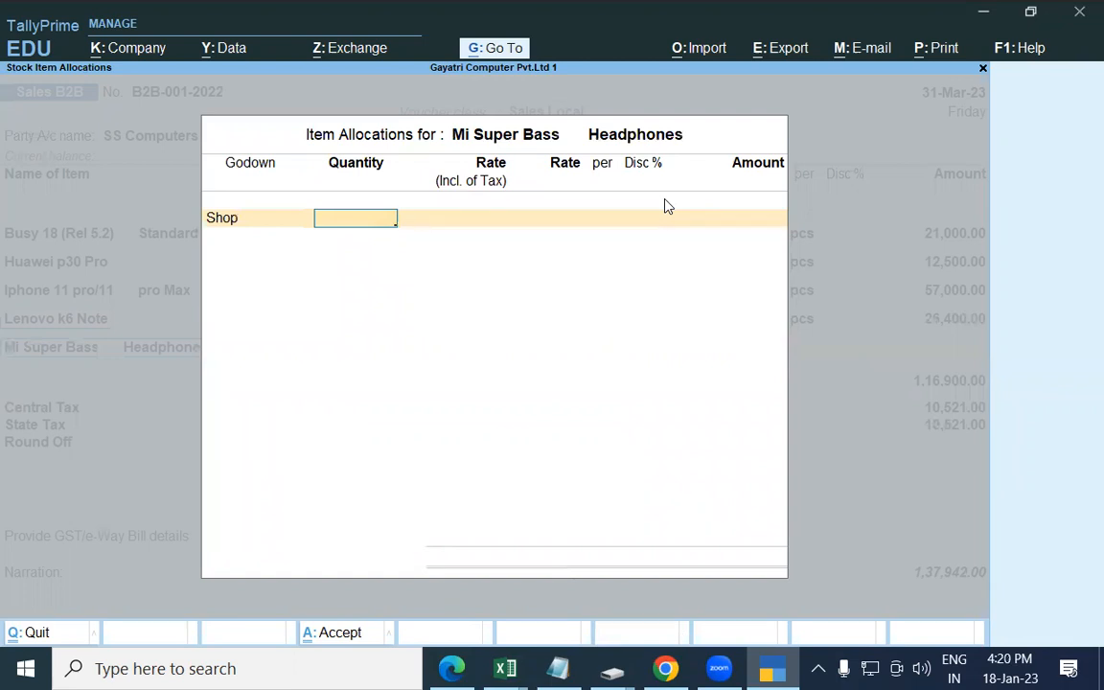
key("alt+Tab")
key("alt+Tab")
type("3")
key("Return")
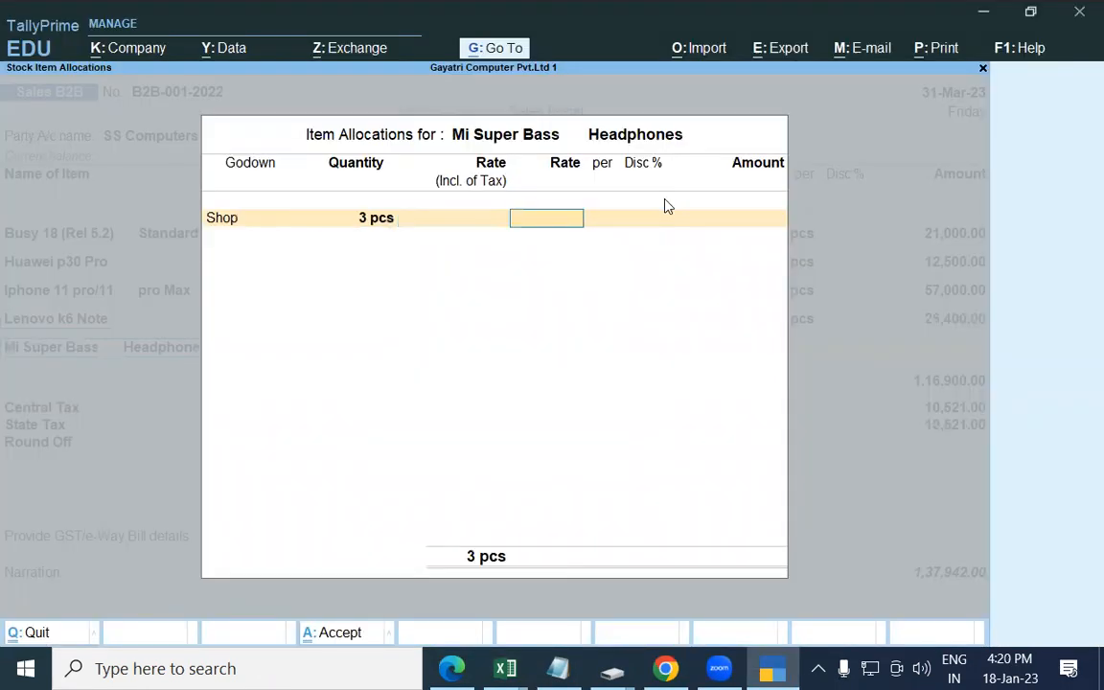
Look up the Mi Super Bass Headphones rate in the PDF, enter 1,500 per pcs, and accept the item allocation.
key("alt+Tab")
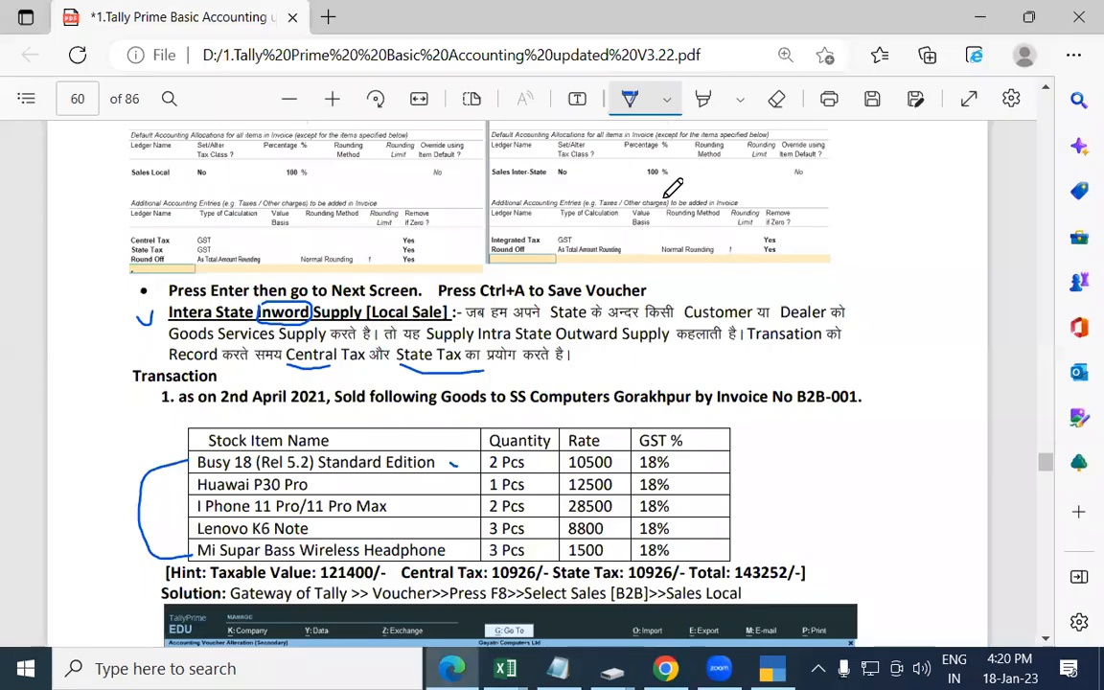
key("alt+Tab")
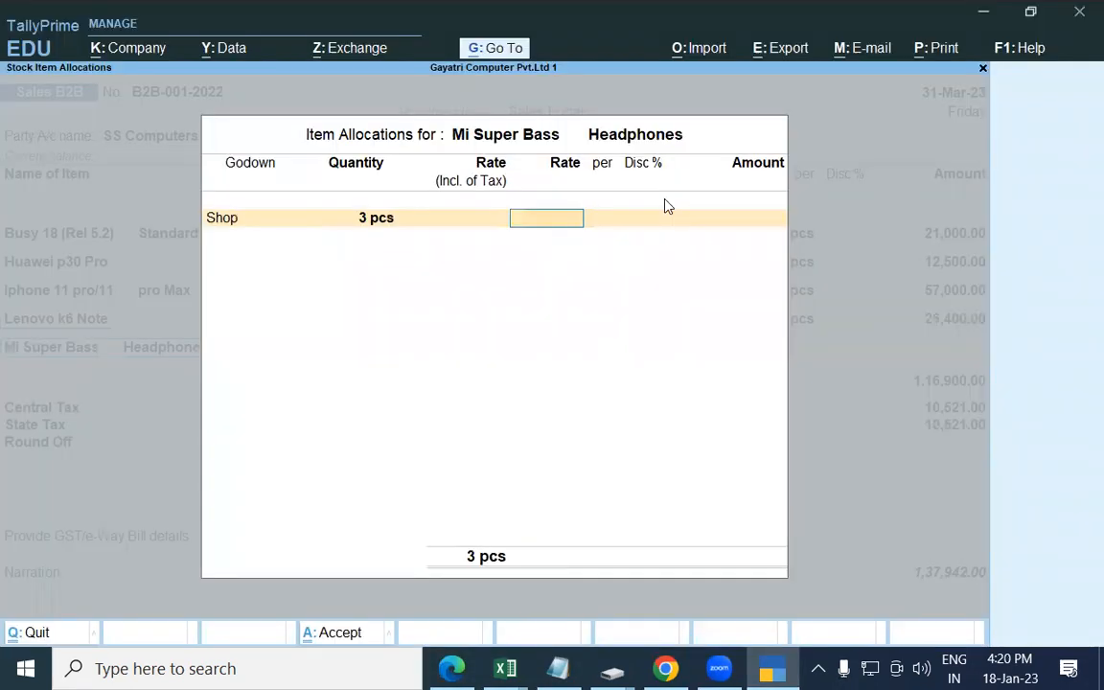
type("1500")
key("Return")
key("Return")
key("Return")
key("Return")
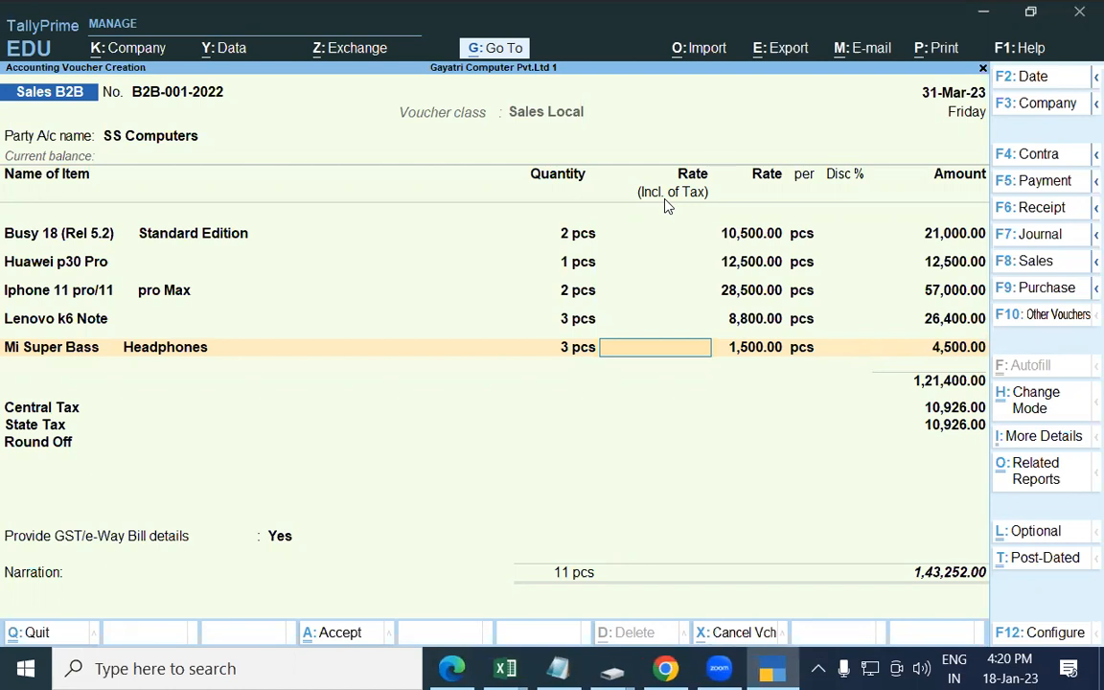
Save the SS Computers sales voucher and decline sending its details for e-Way Bill generation.
key("ctrl")
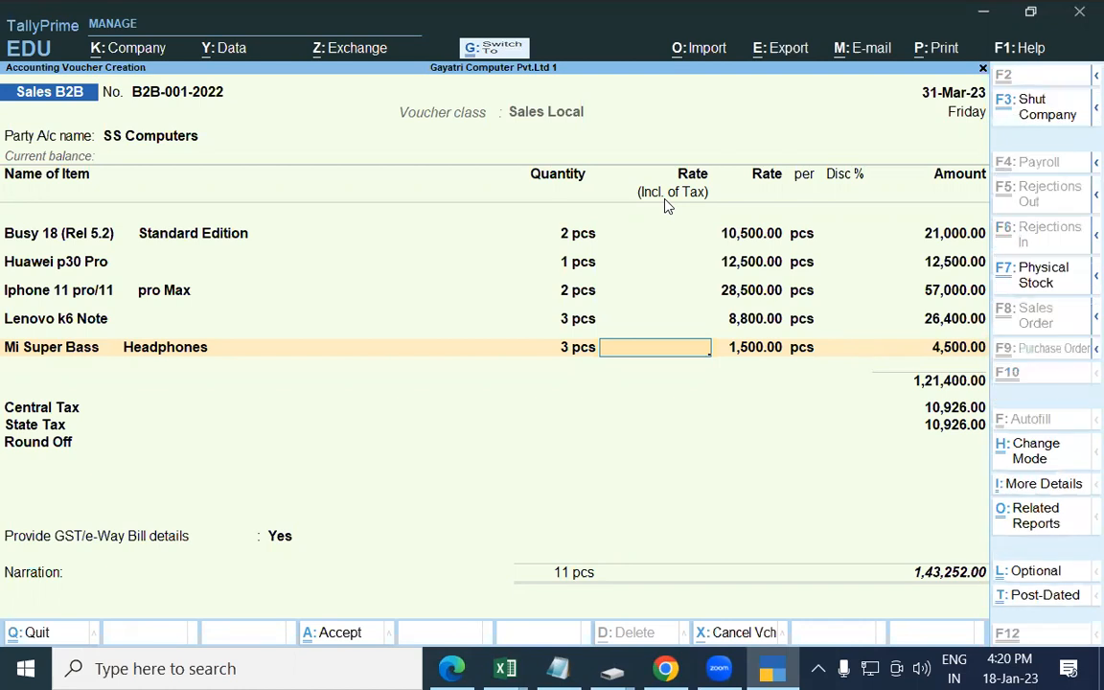
key("ctrl+a")
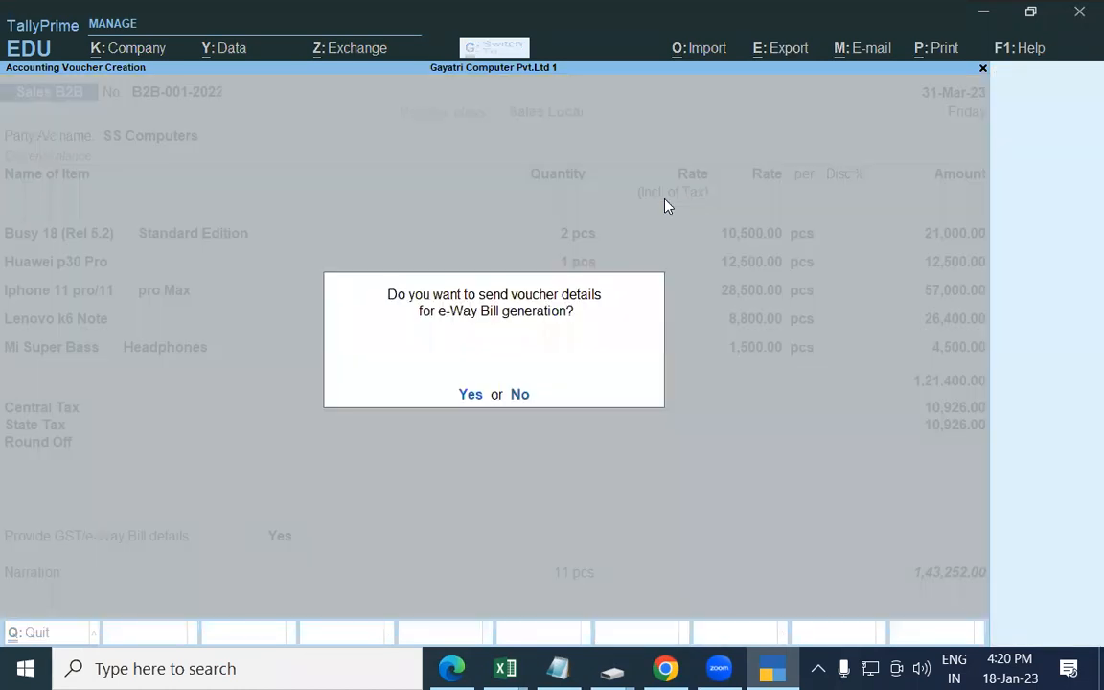
left_click(518, 396)
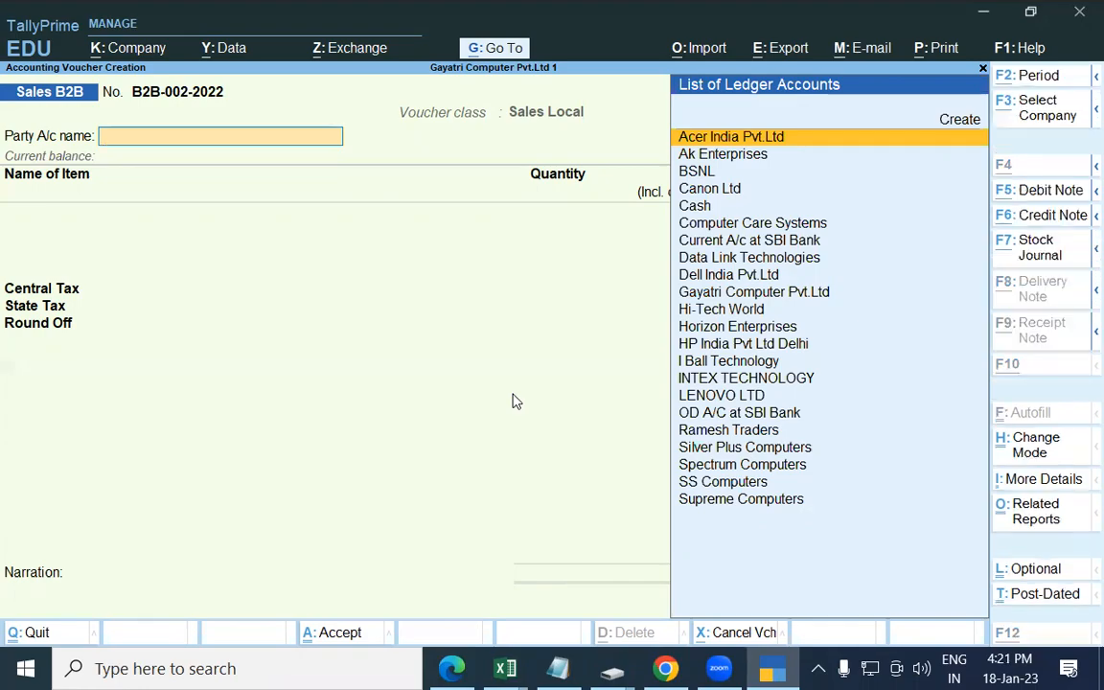
Switch to the PDF in Edge and erase the pen marks around the local supply paragraph and the stock item table.
key("alt+Tab")
left_click(776, 99)
mouse_move(304, 312)
left_mouse_down()
mouse_move(306, 351)
mouse_move(403, 361)
mouse_move(149, 302)
mouse_move(158, 522)
mouse_move(165, 469)
left_mouse_up()
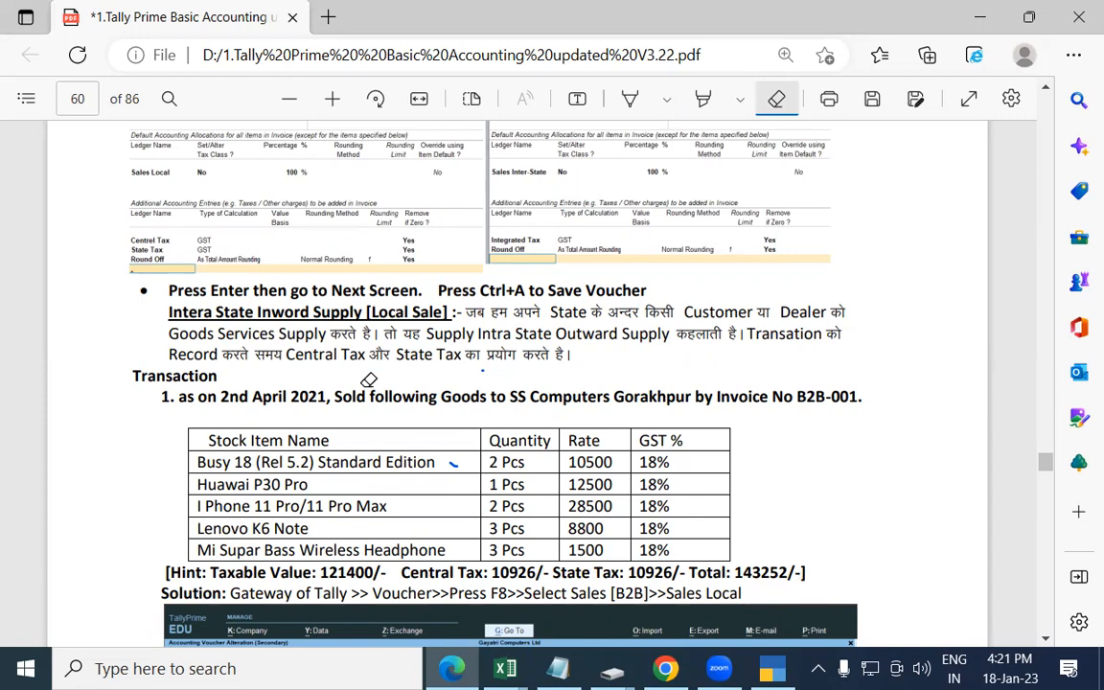
Underline the More Details and GST Tax Analysis instruction in the PDF's Checking Tax Analysis section with the pen.
left_click(1047, 639)
left_click_drag(1047, 639, 1047, 639)
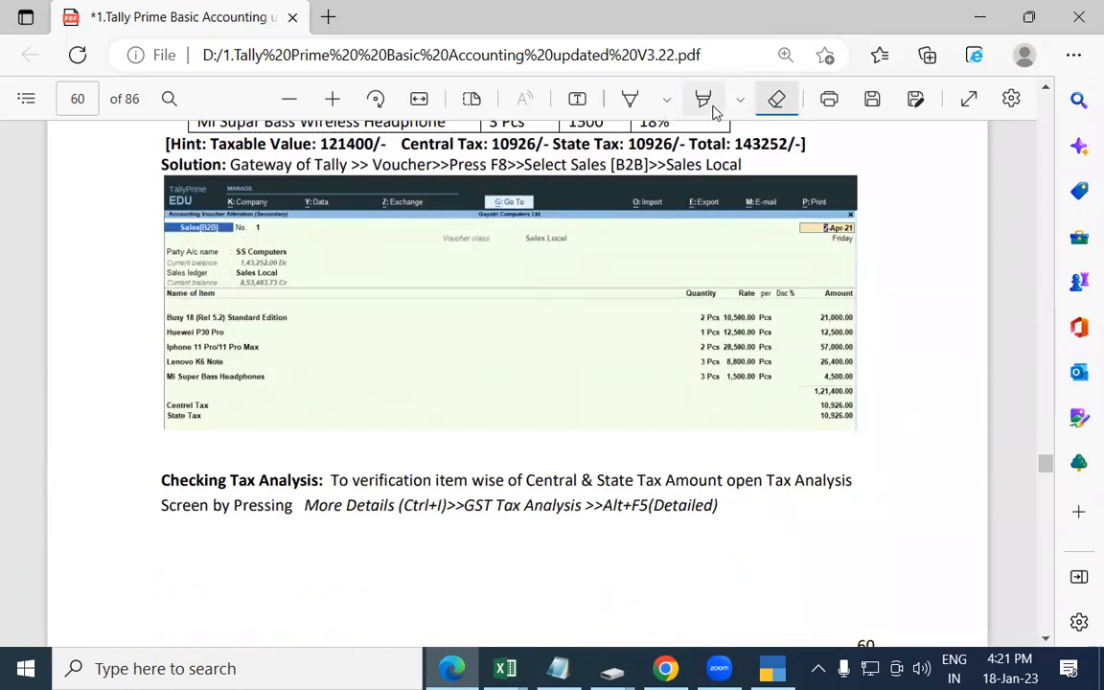
left_click(630, 99)
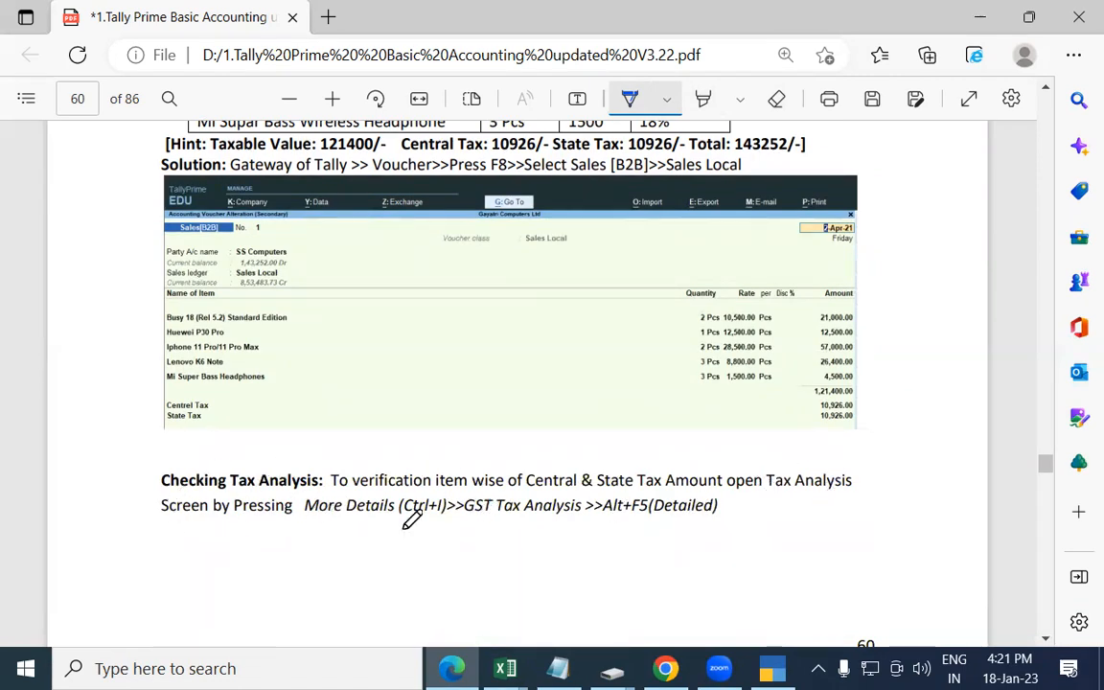
mouse_move(338, 514)
left_mouse_down()
mouse_move(348, 542)
mouse_move(685, 528)
mouse_move(767, 511)
left_mouse_up()
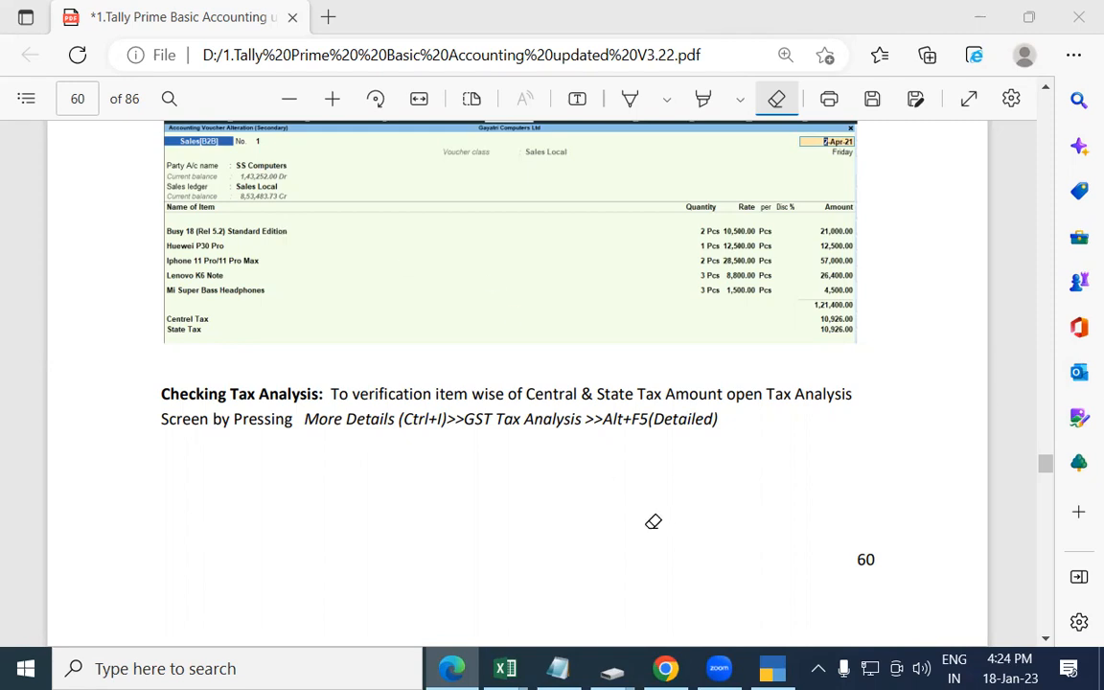
Switch to TallyPrime, reopen the saved SS Computers sales voucher, examine its detailed GST Tax Analysis, and return to the voucher.
left_click(773, 669)
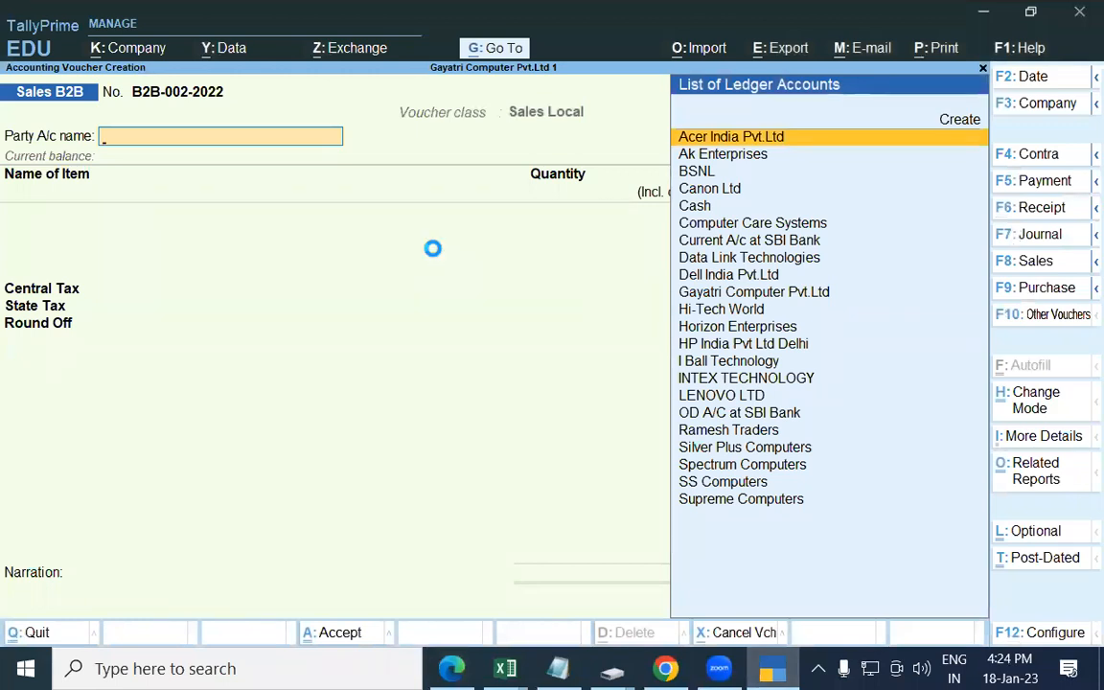
key("Page_Up")
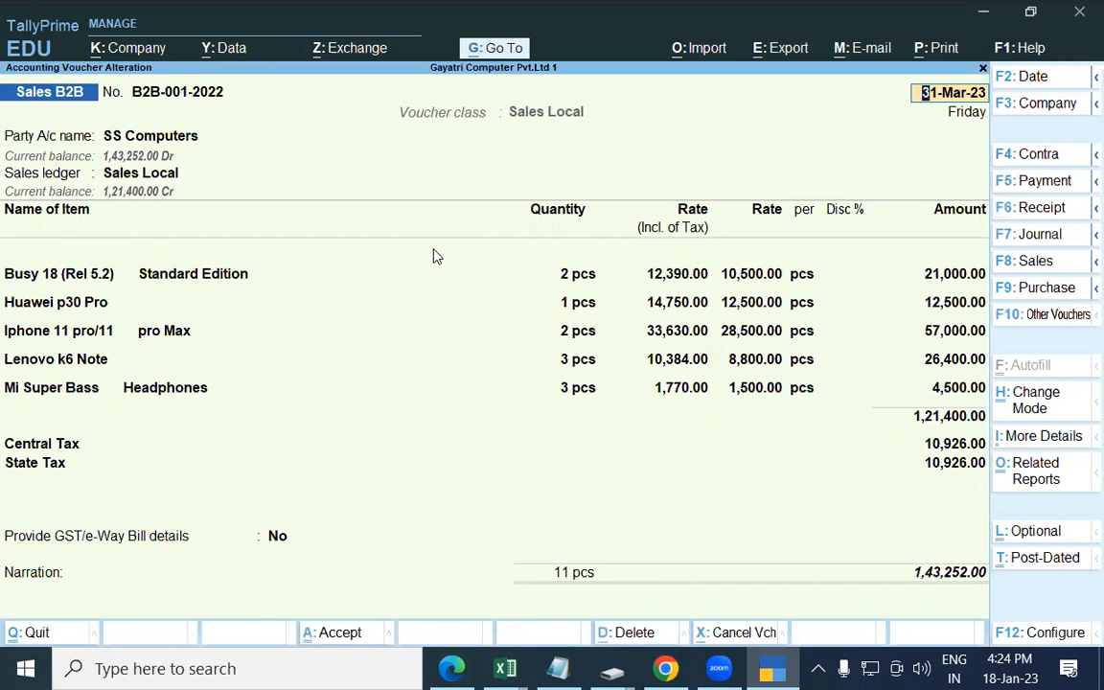
key("ctrl+o")
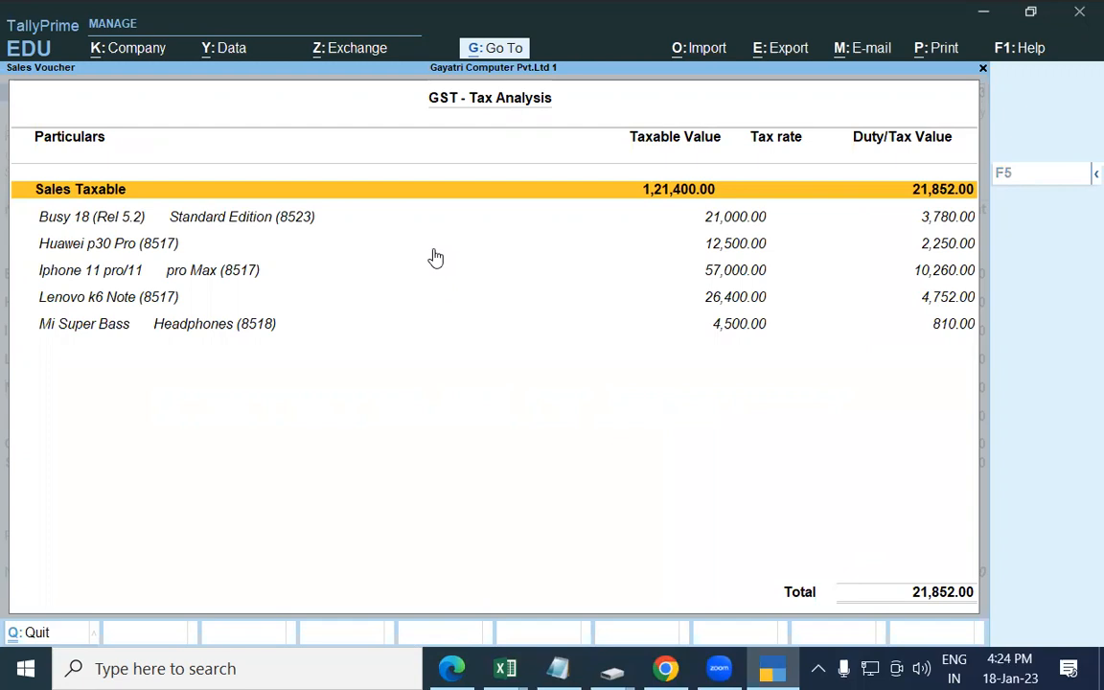
key("alt+F5")
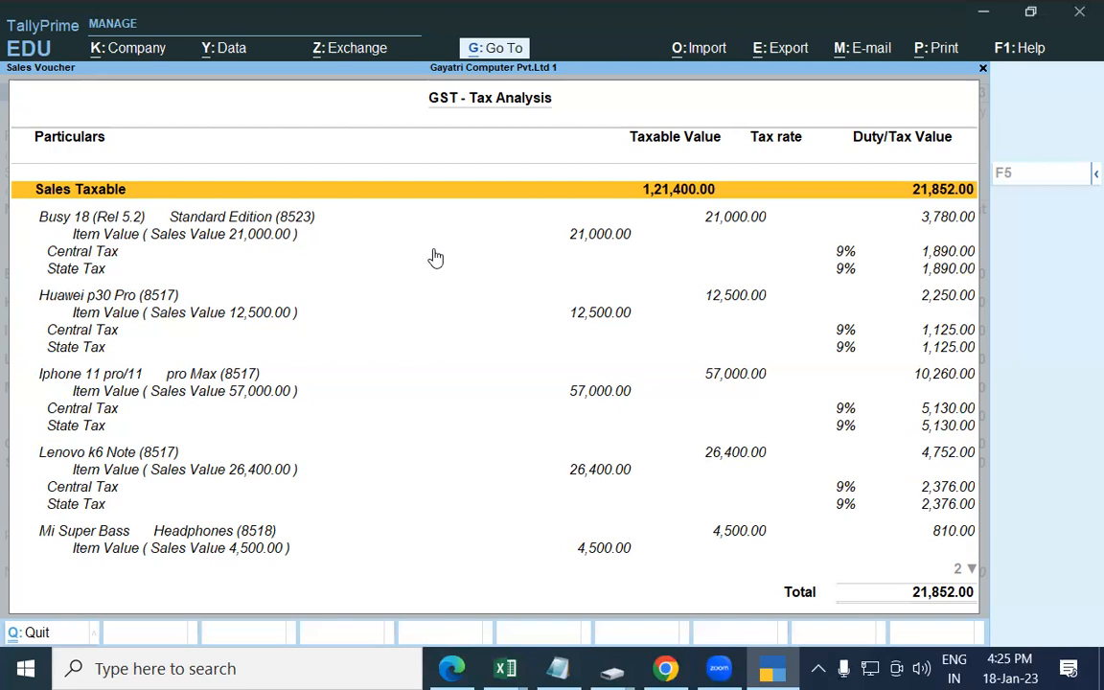
double_click(434, 257)
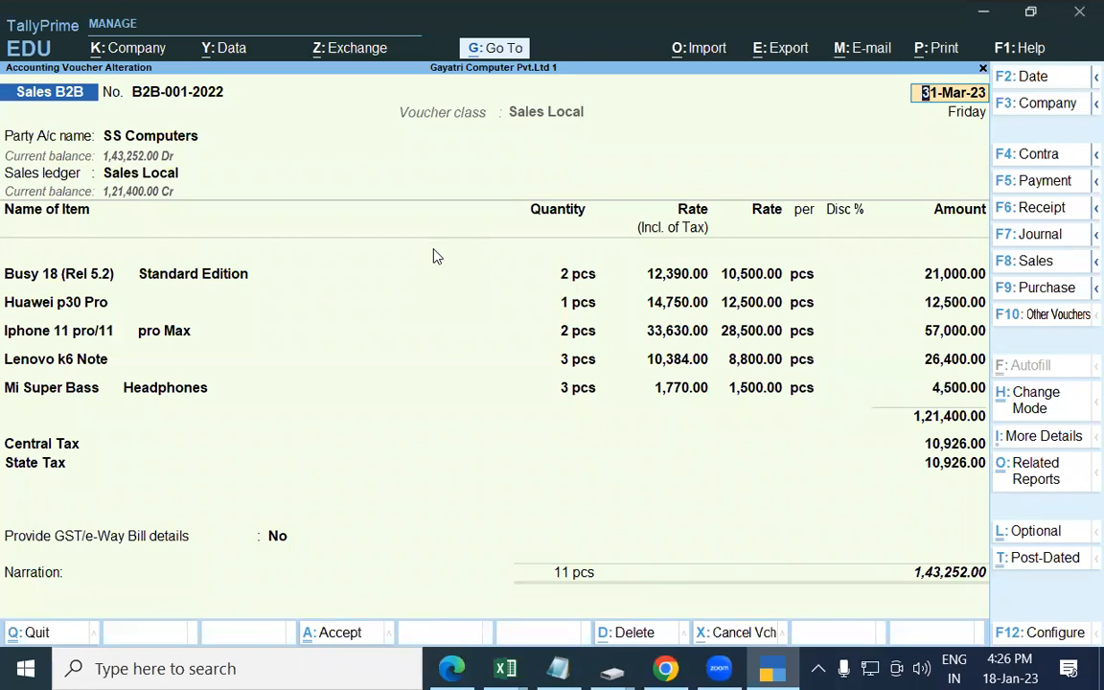
Preview the current SS Computers voucher's Tax Invoice printout.
key("alt+p")
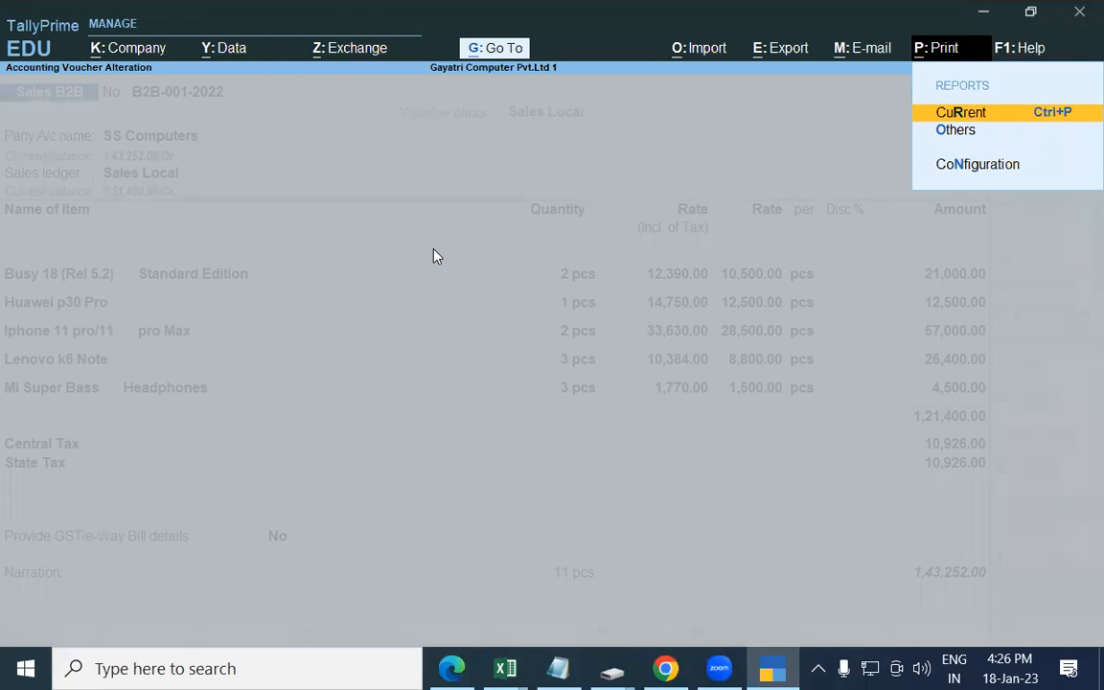
key("Return")
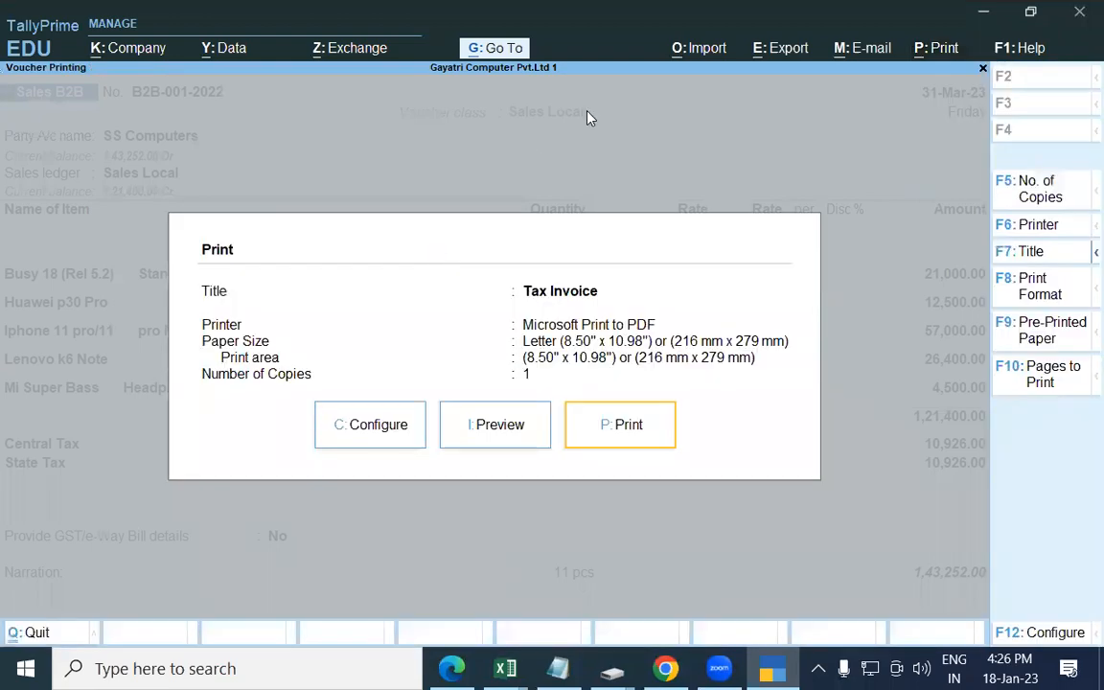
left_click(494, 425)
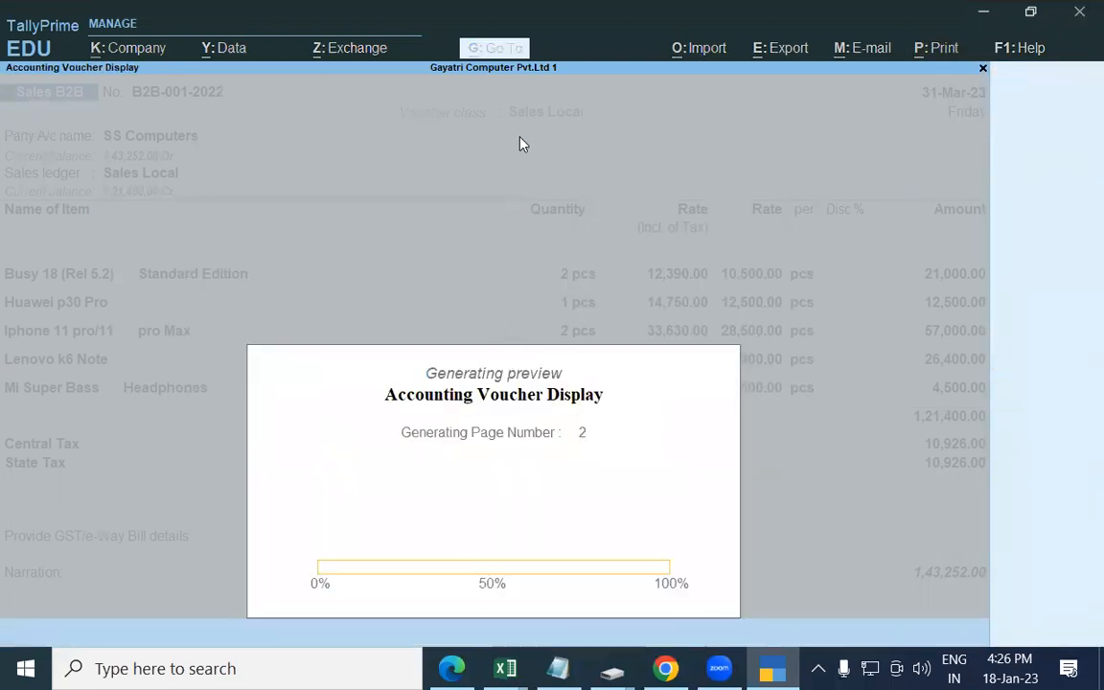
left_click(671, 582)
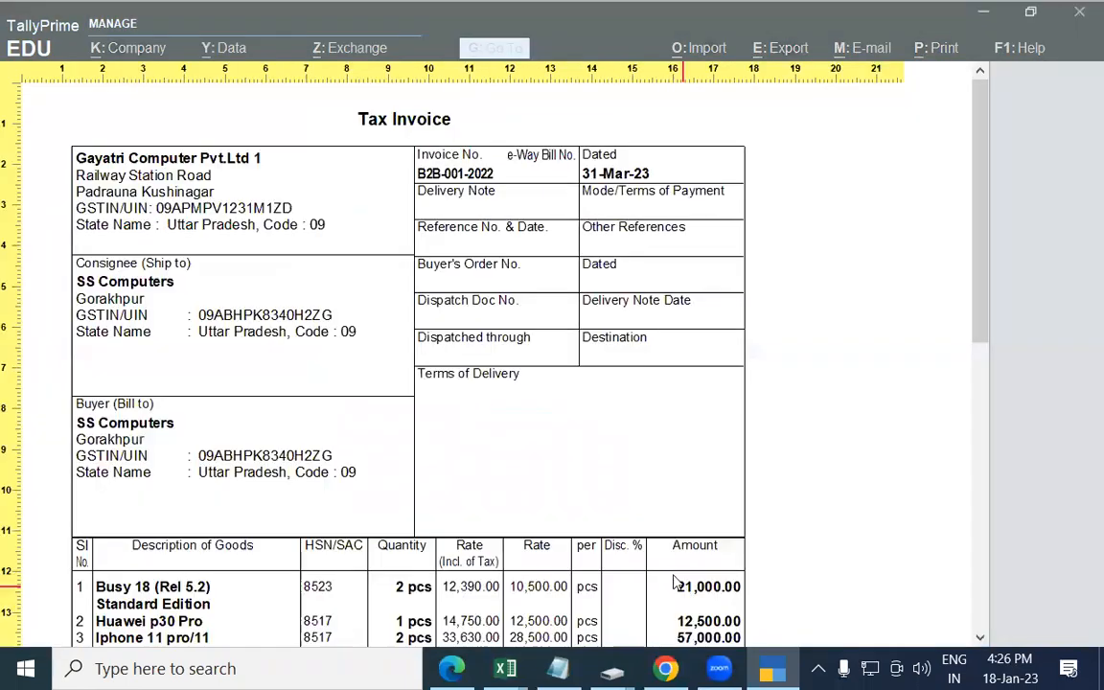
Examine the enlarged Tax Invoice preview from the header down to the item and tax rows, and close it.
scroll(587, 437, "down", 5)
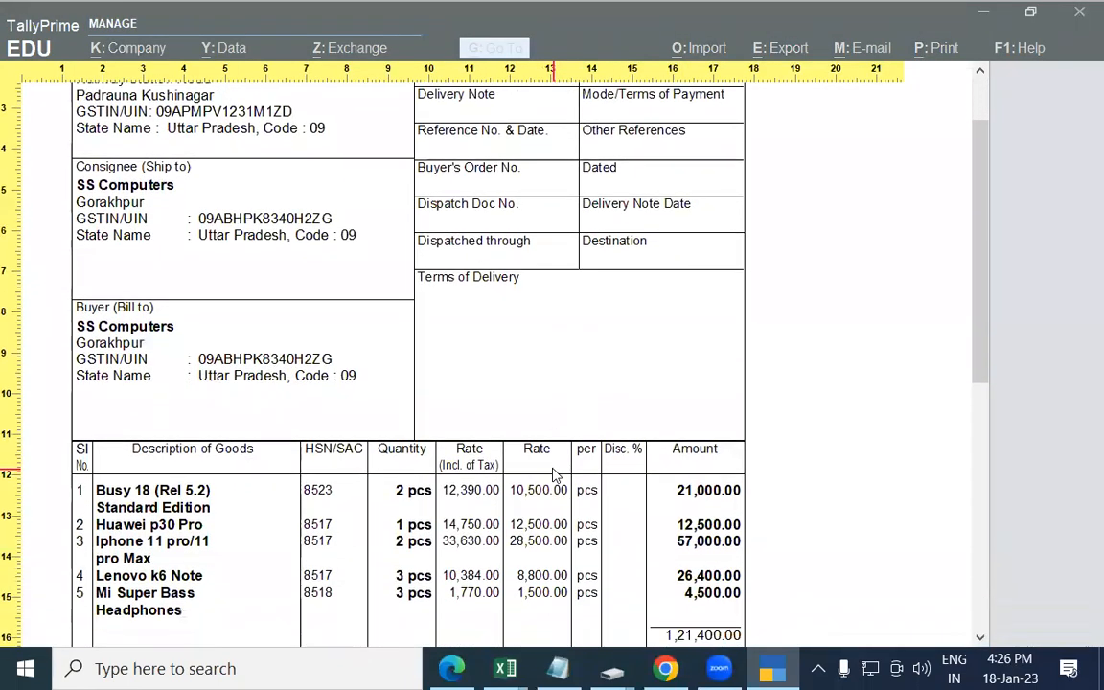
scroll(534, 478, "down", 5)
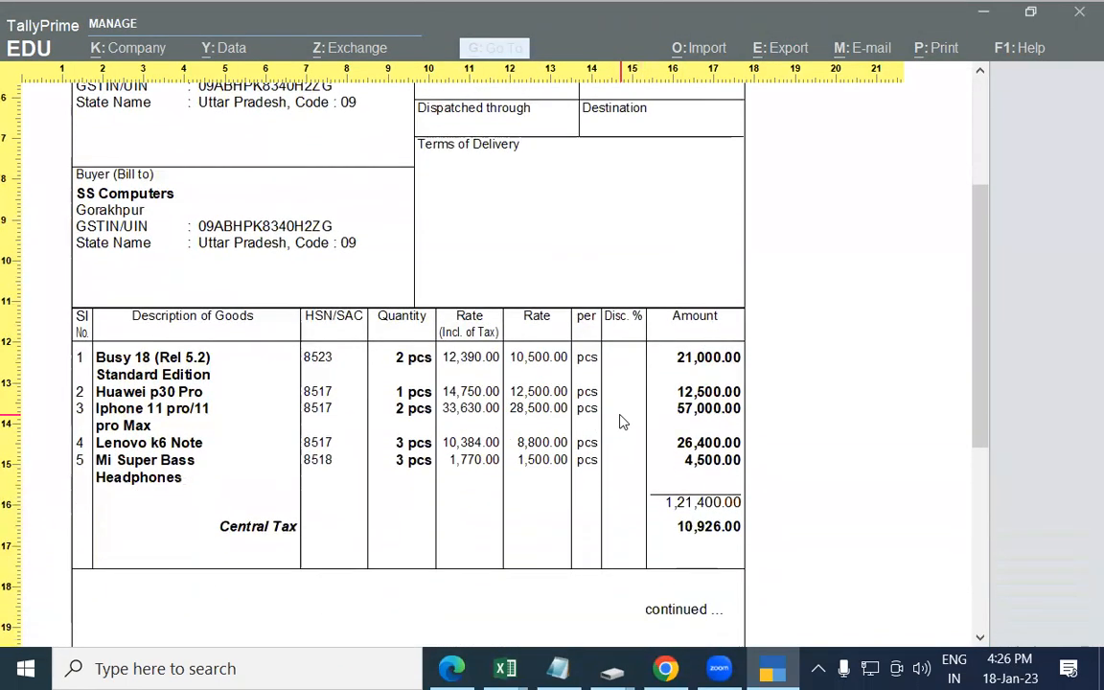
scroll(624, 432, "down", 10)
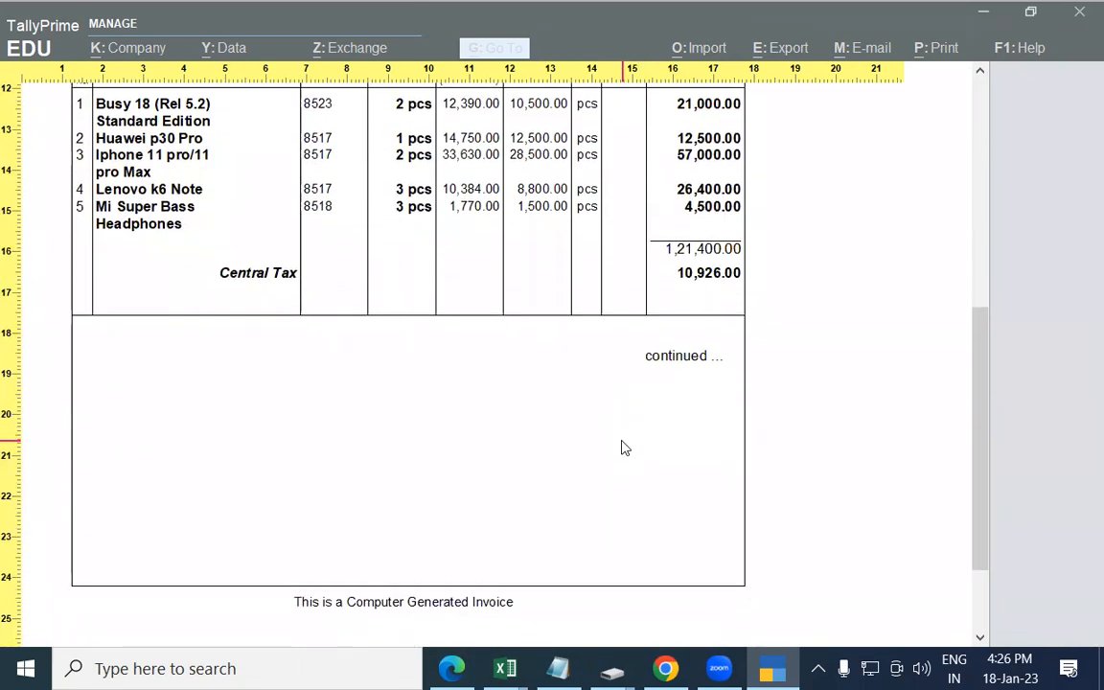
scroll(618, 450, "up", 4)
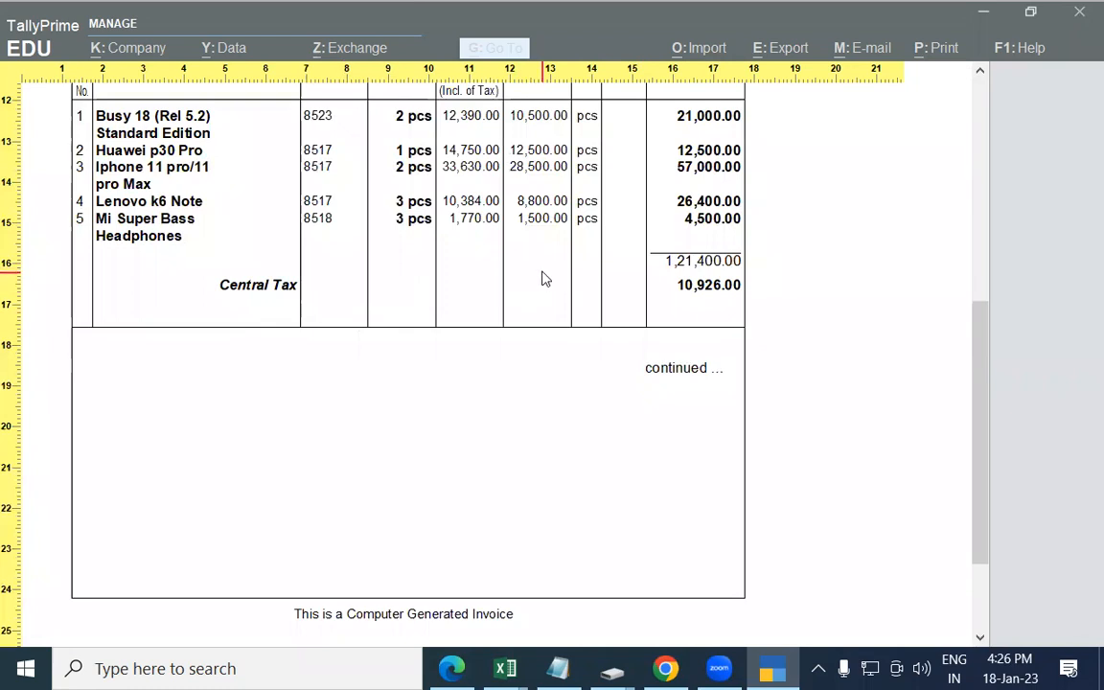
scroll(599, 403, "down", 4)
scroll(608, 422, "up", 7)
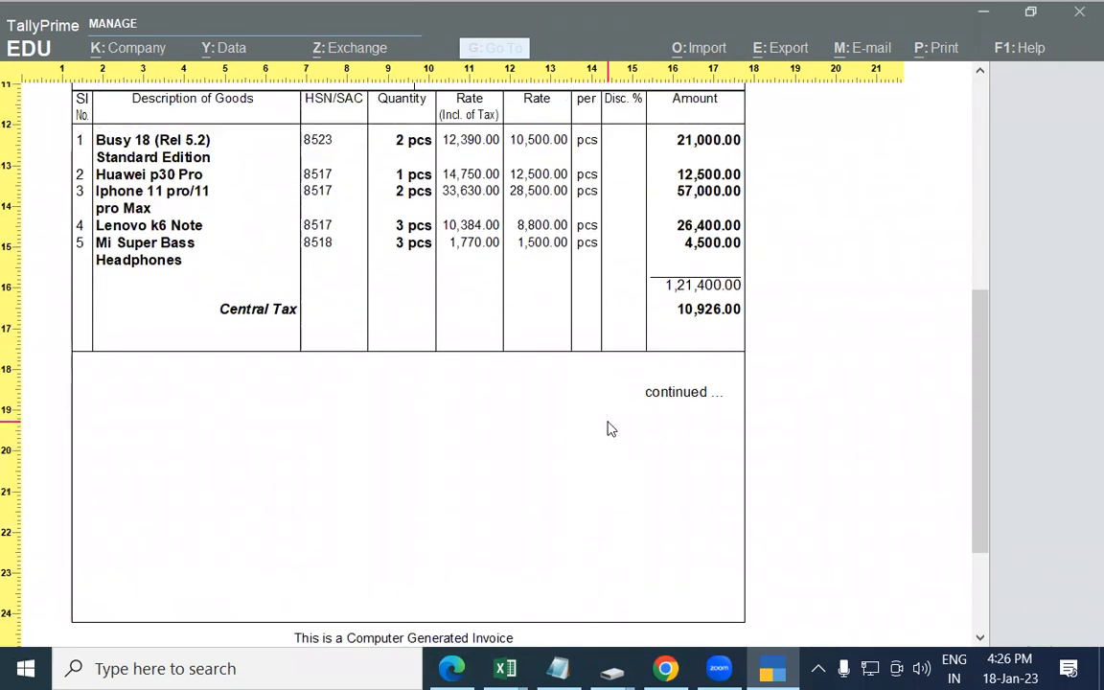
key("Escape")
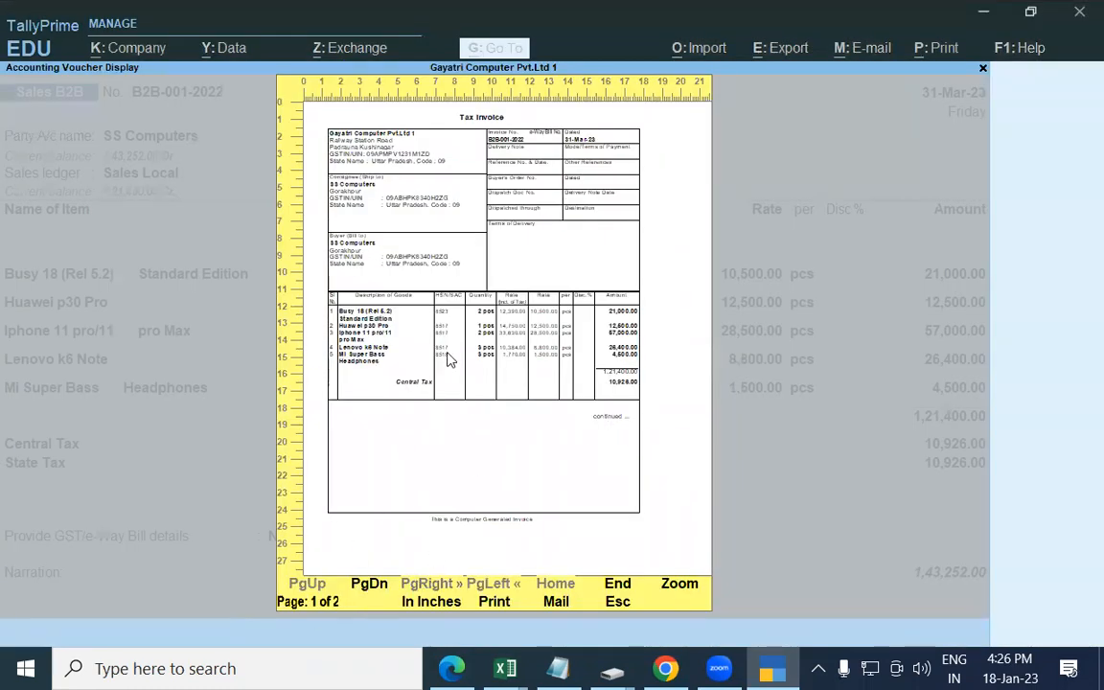
key("Escape")
Set Show Item-wise GST details to Yes in the invoice's print configuration and accept the configuration.
left_click(365, 436)
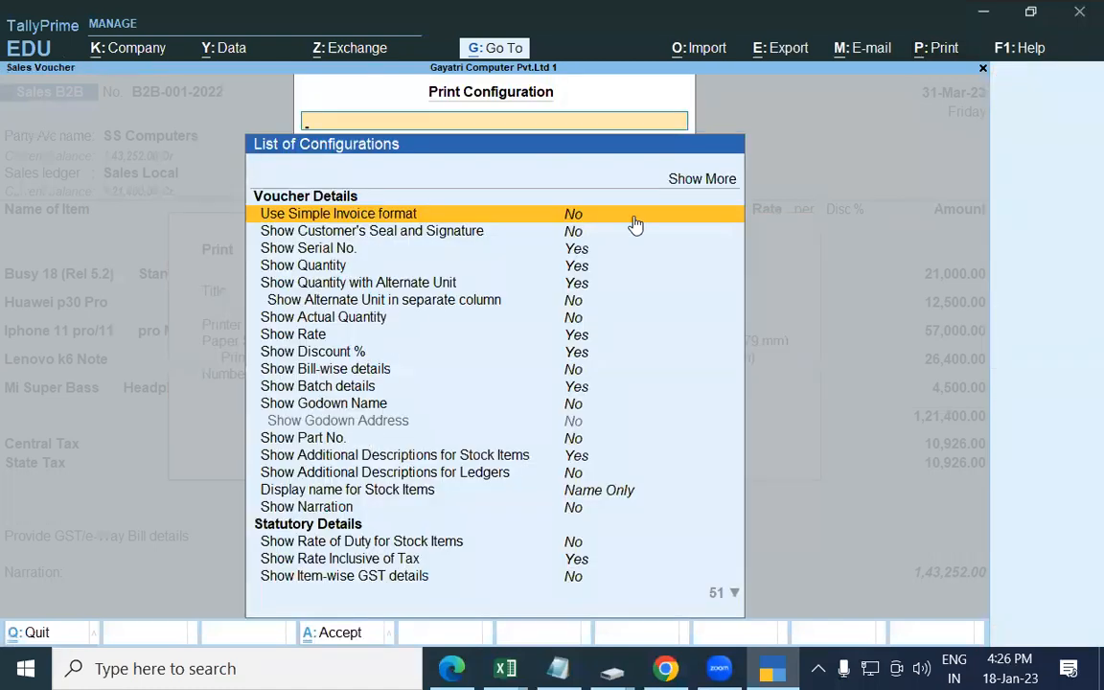
key("Down")
key("Down")
key("Down")
key("Down")
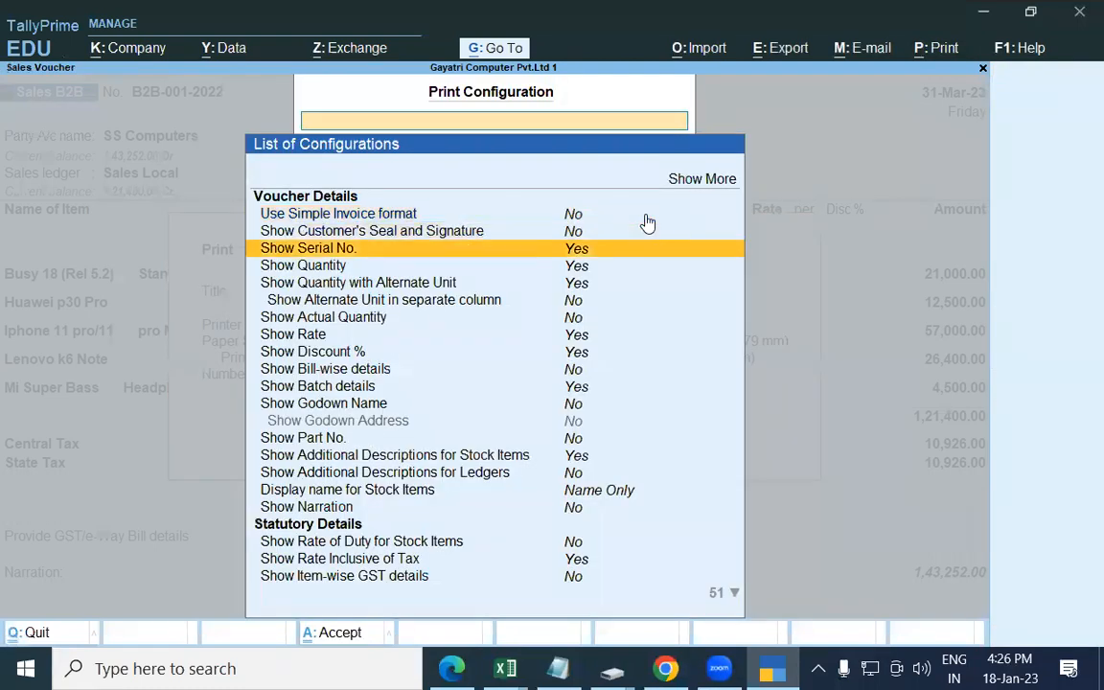
key("Down")
key("Down")
key("Down")
key("Down")
key("Down")
key("Down")
key("Down")
key("Down")
key("Down")
key("Down")
key("Down")
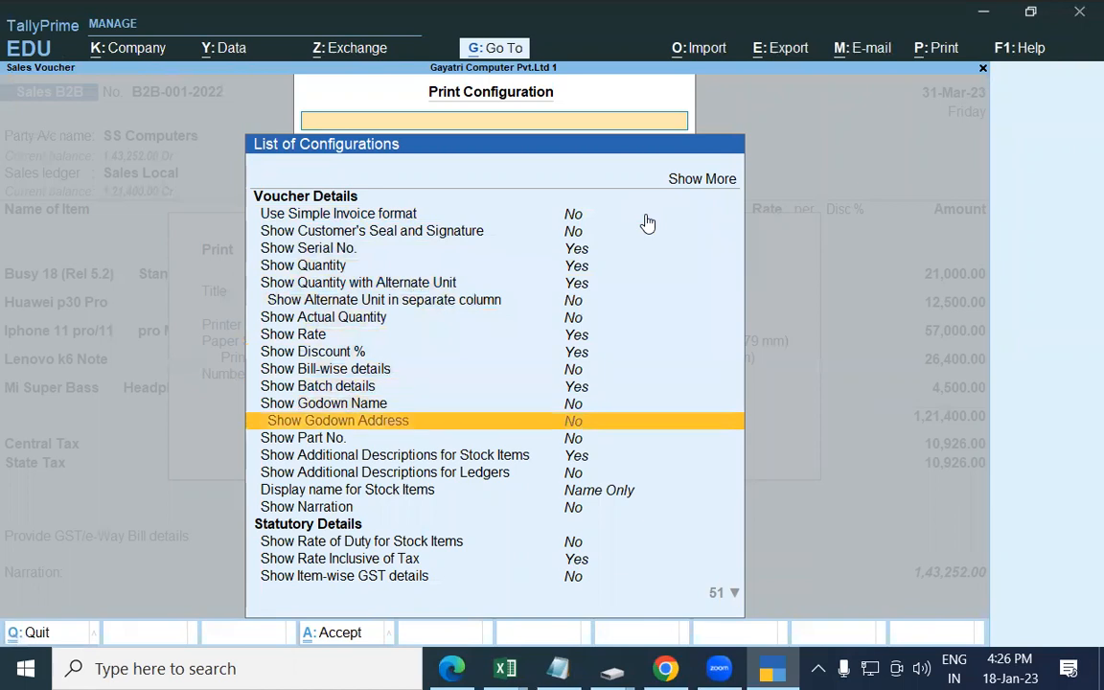
key("Down")
key("Down")
key("Down")
key("Down")
key("Down")
key("Down")
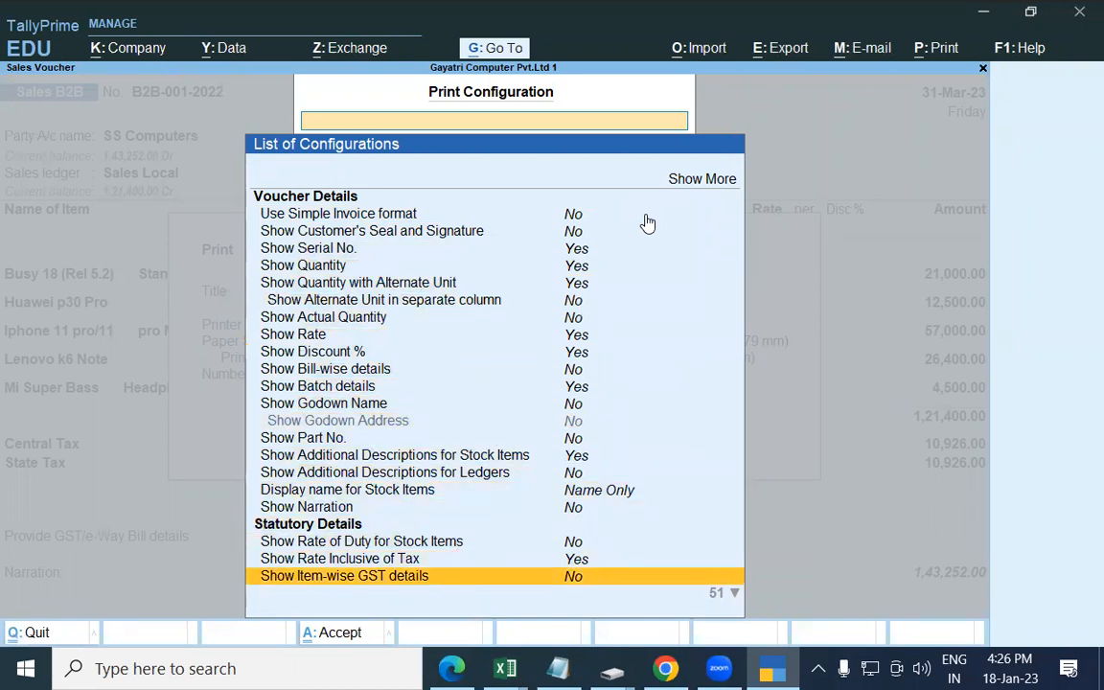
key("Return")
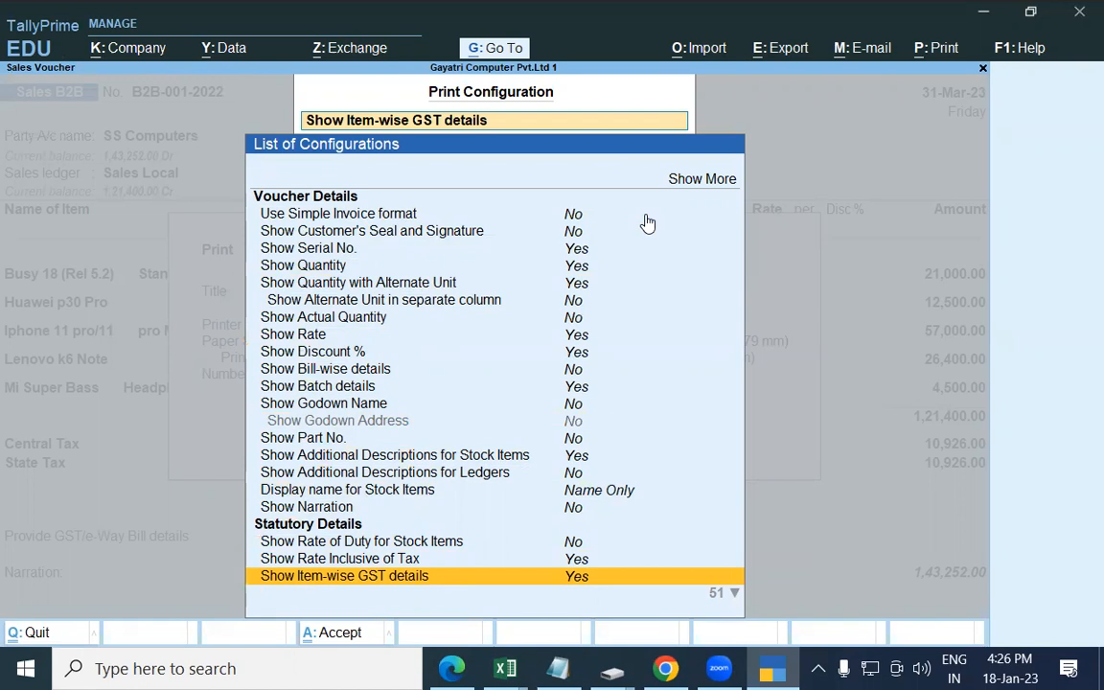
key("ctrl")
key("ctrl+a")
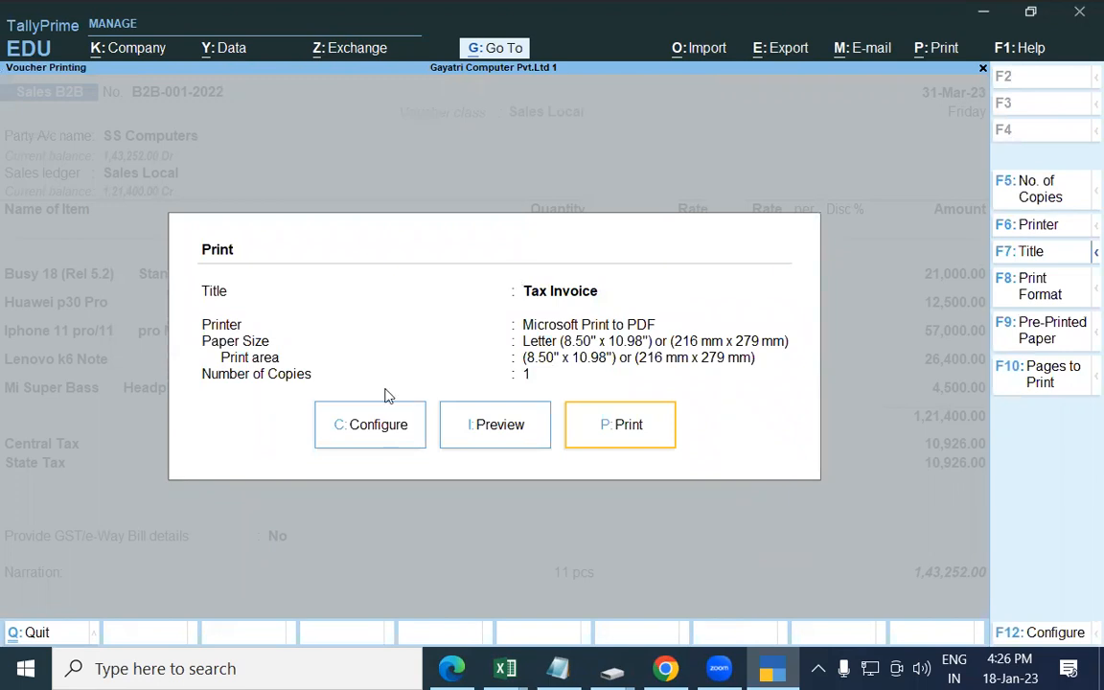
Preview the Tax Invoice again, examine its item-wise Central Tax and State Tax columns enlarged, and return to the voucher.
left_click(508, 433)
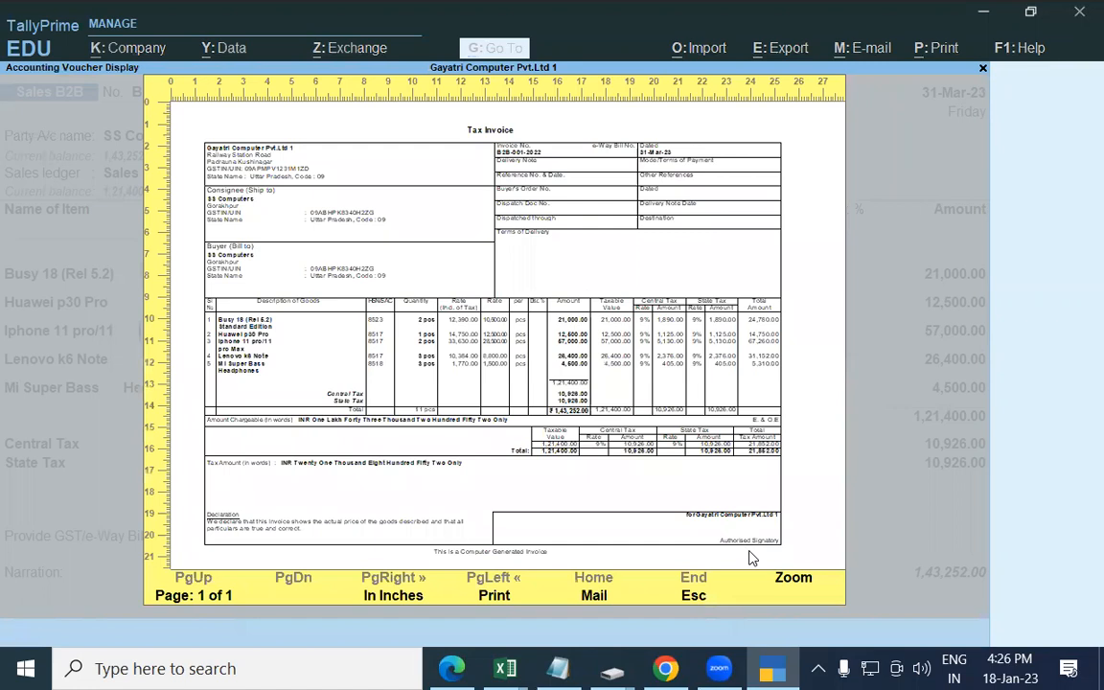
left_click(795, 582)
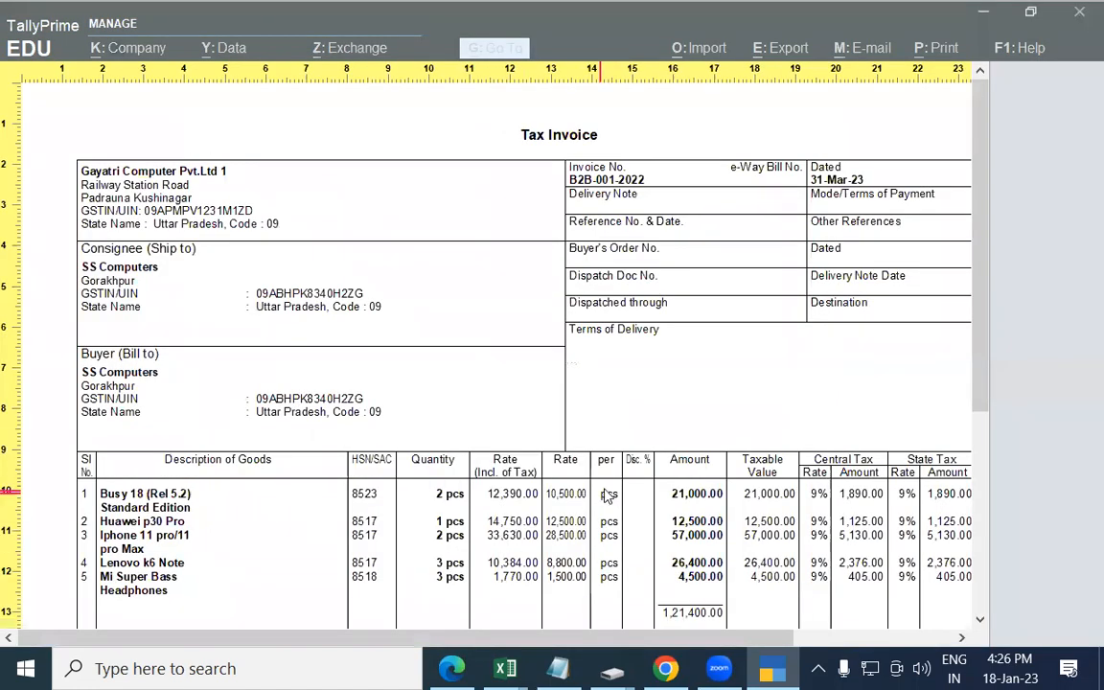
scroll(609, 495, "down", 2)
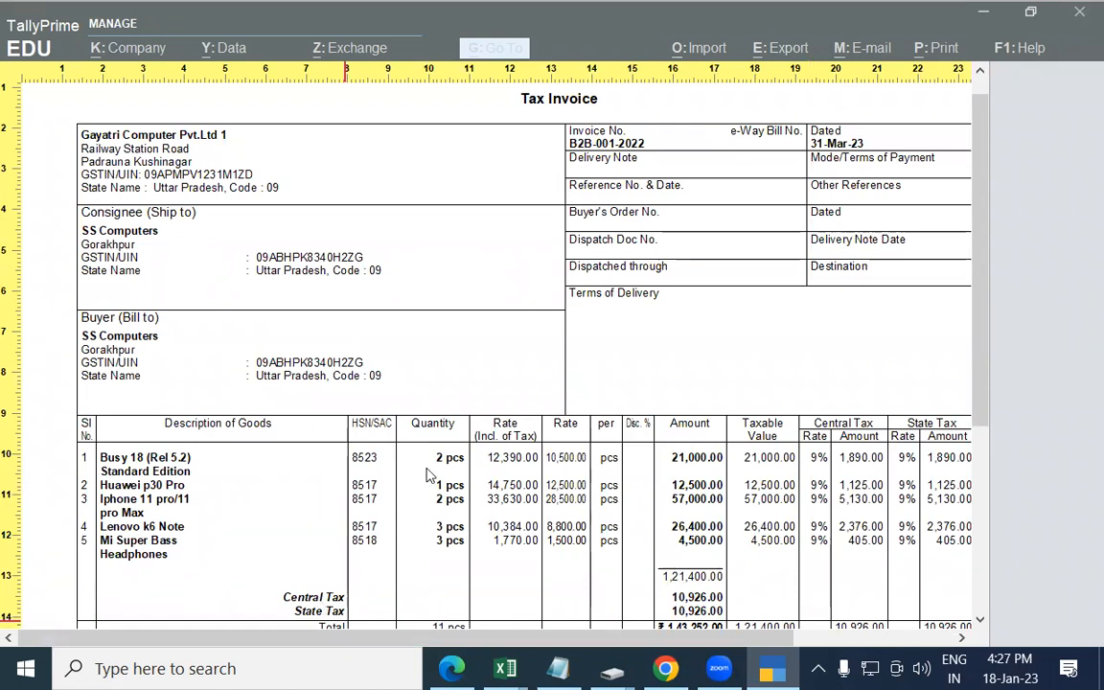
scroll(692, 509, "right", 5)
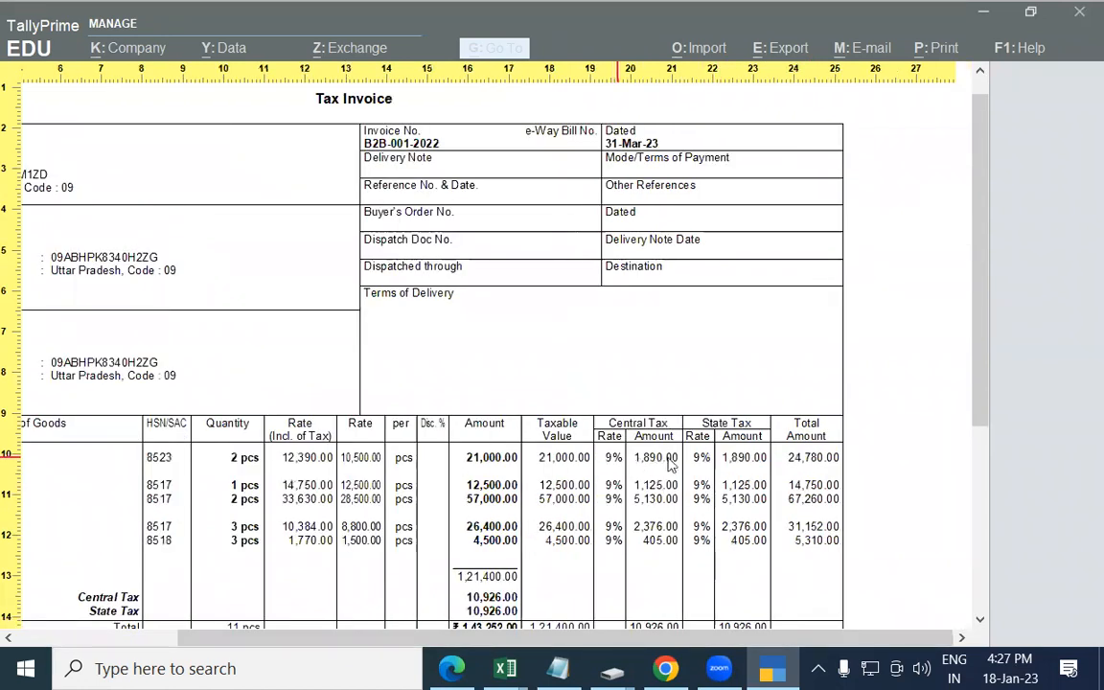
left_click_drag(982, 380, 814, 501)
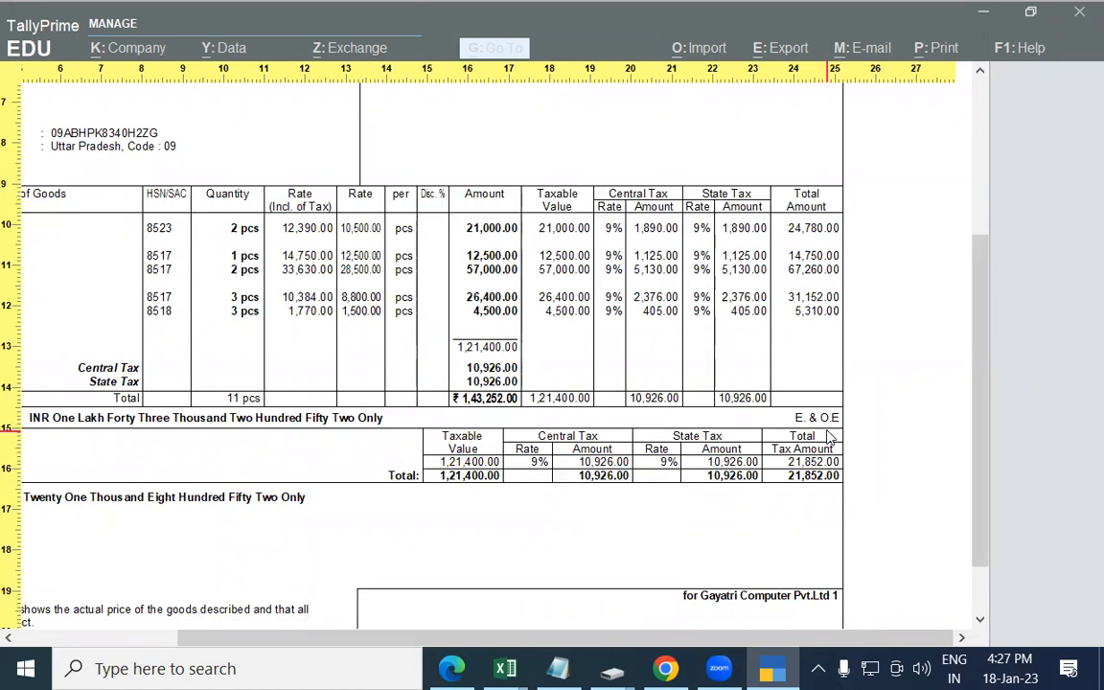
left_click_drag(468, 638, 309, 647)
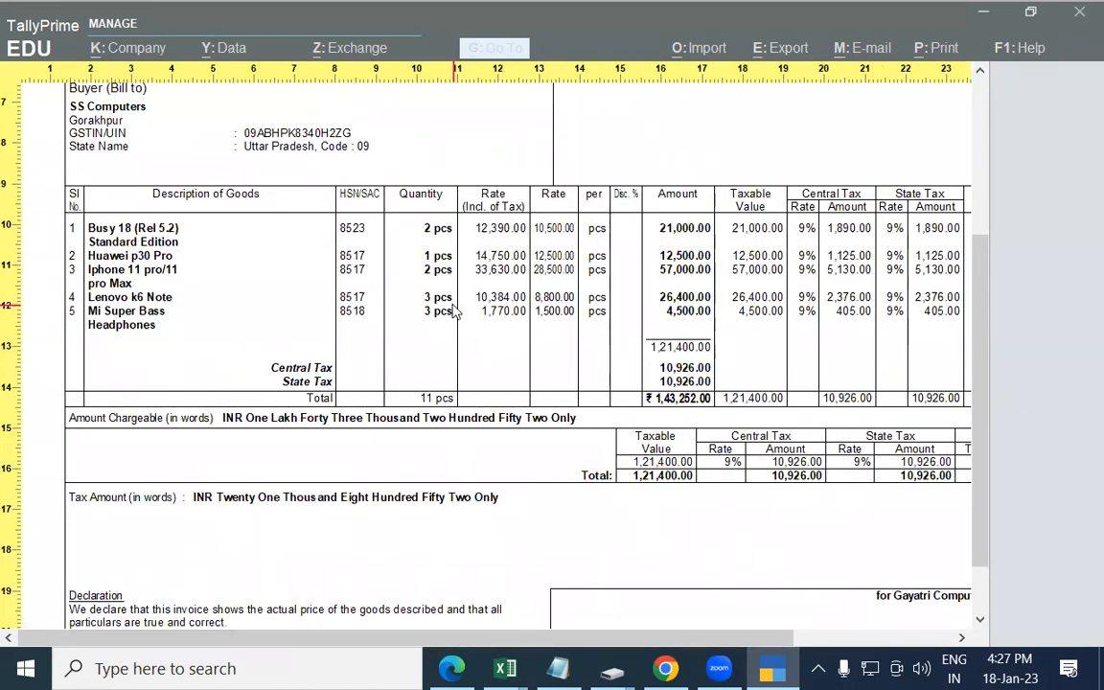
key("Escape")
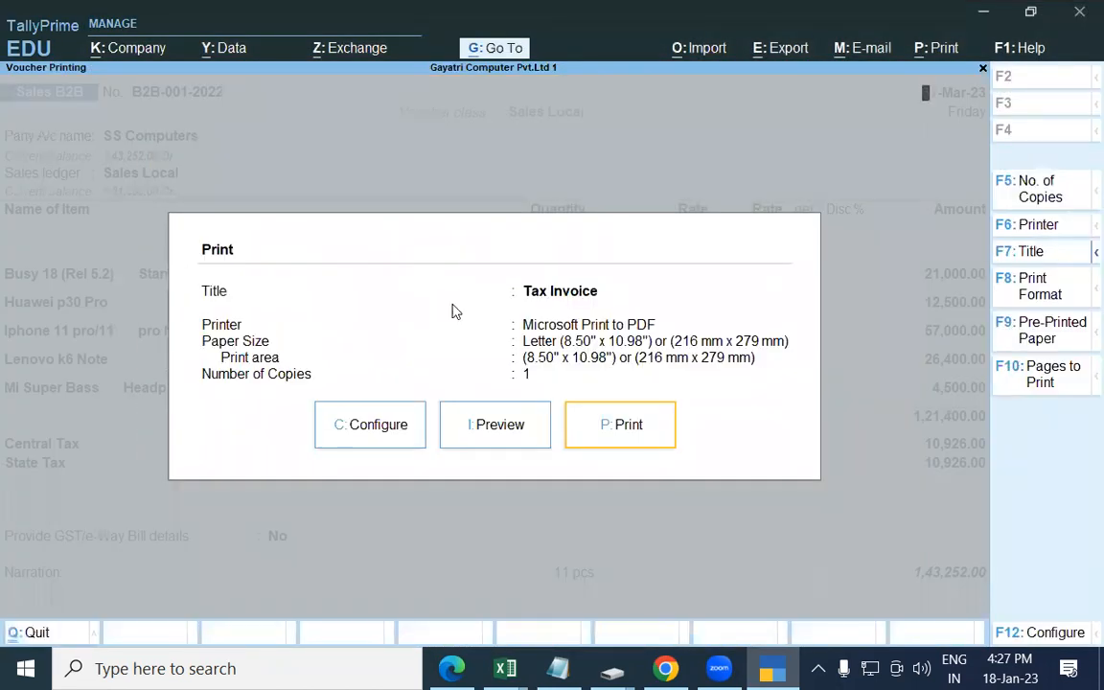
key("Escape")
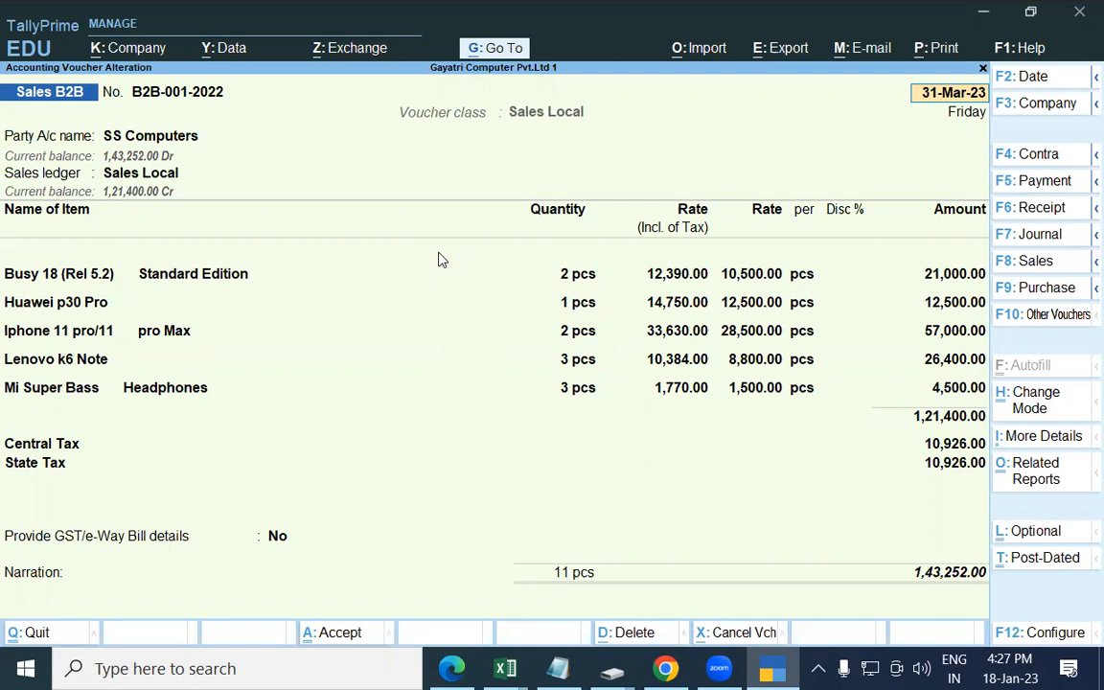
Read the PDF's B2C-001 cash sale of 1 Pcs Samsung Galaxy Note 10 Plus in Edge, and return to TallyPrime.
left_click(453, 668)
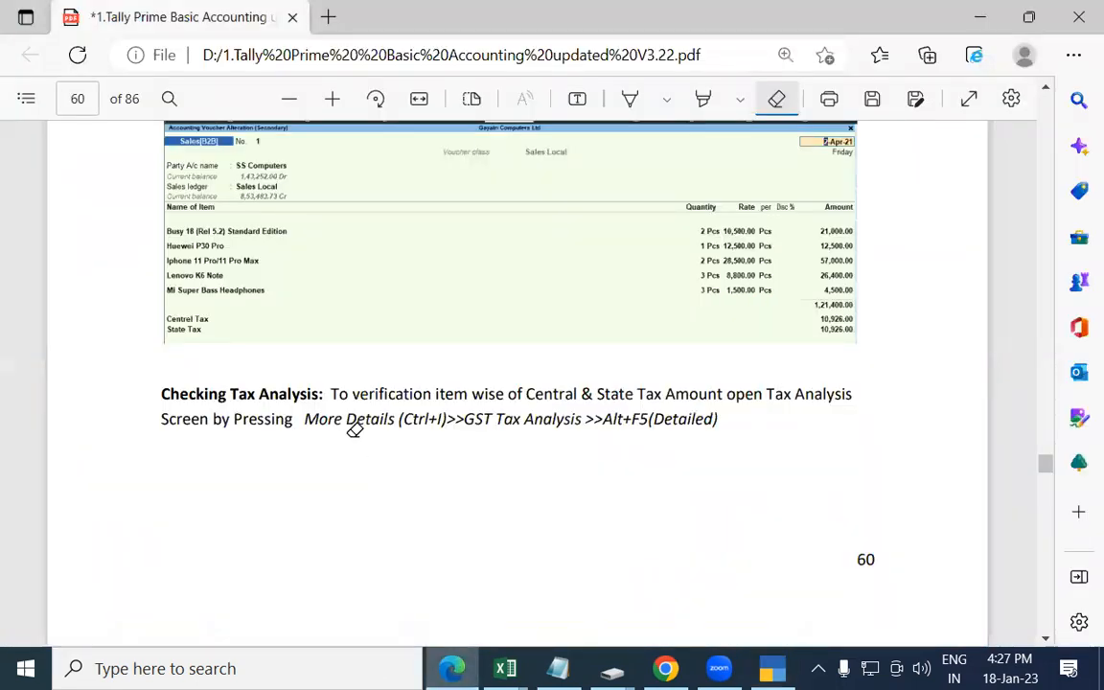
scroll(404, 353, "down", 8)
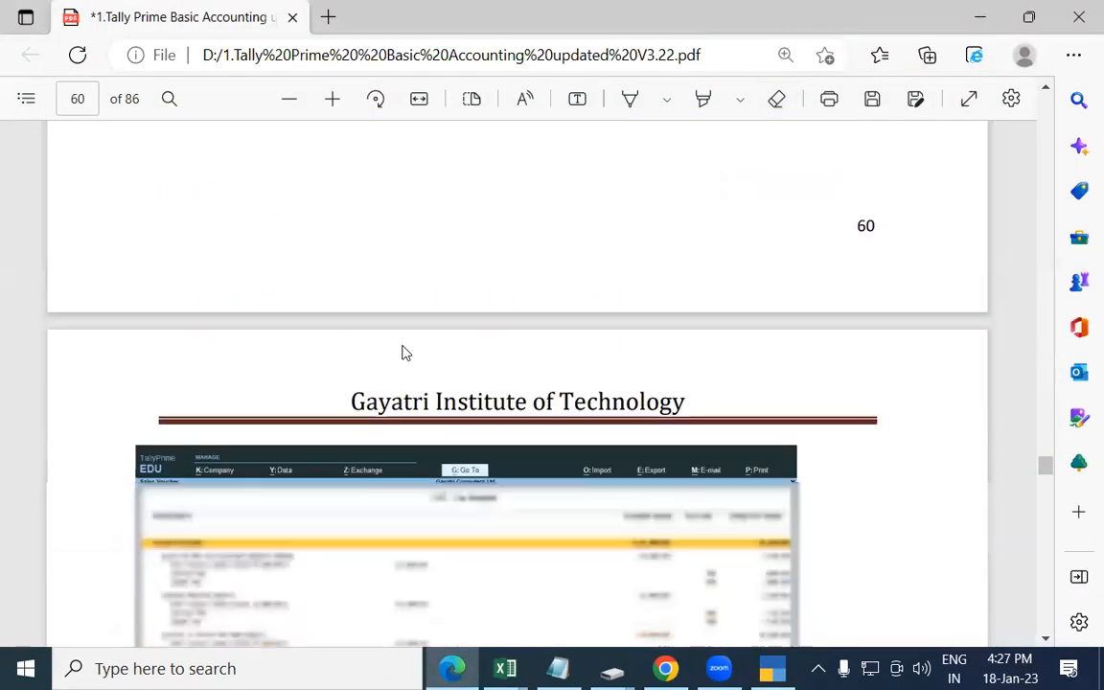
scroll(382, 357, "down", 2)
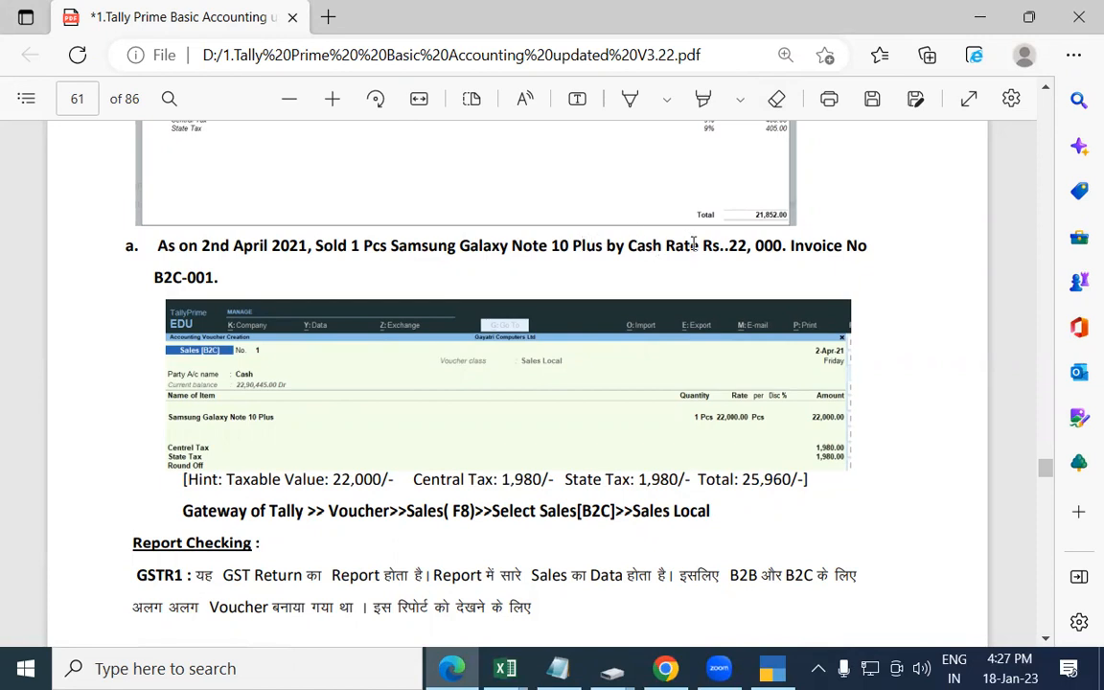
left_click_drag(727, 245, 786, 245)
left_click(786, 246)
left_click(772, 668)
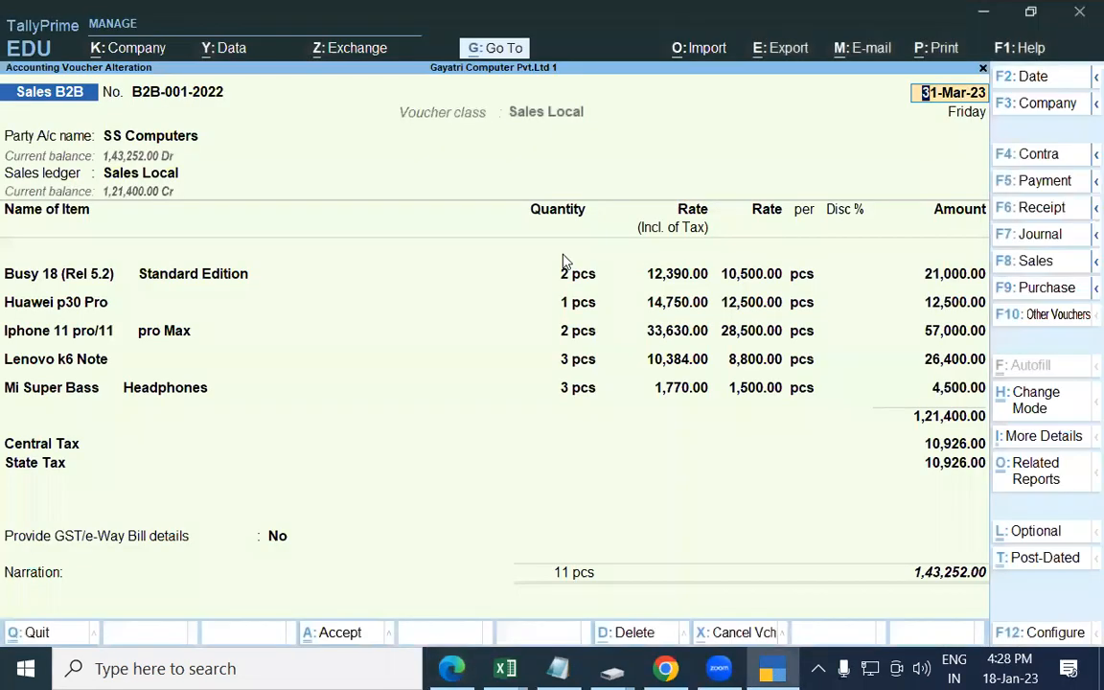
key("F8")
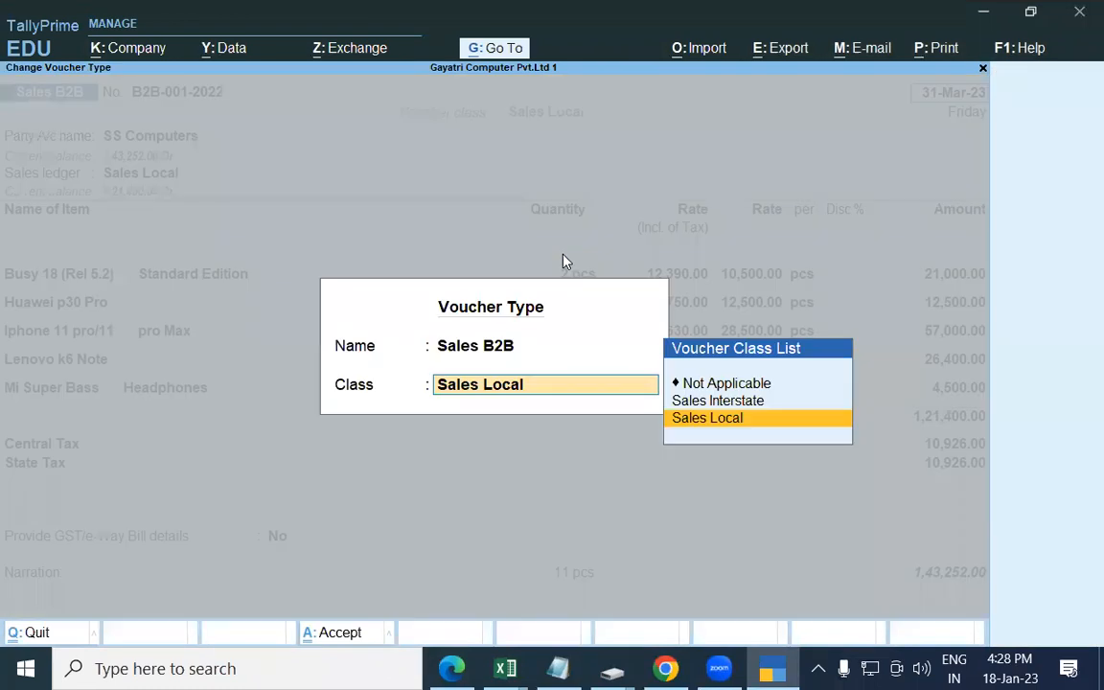
key("BackSpace")
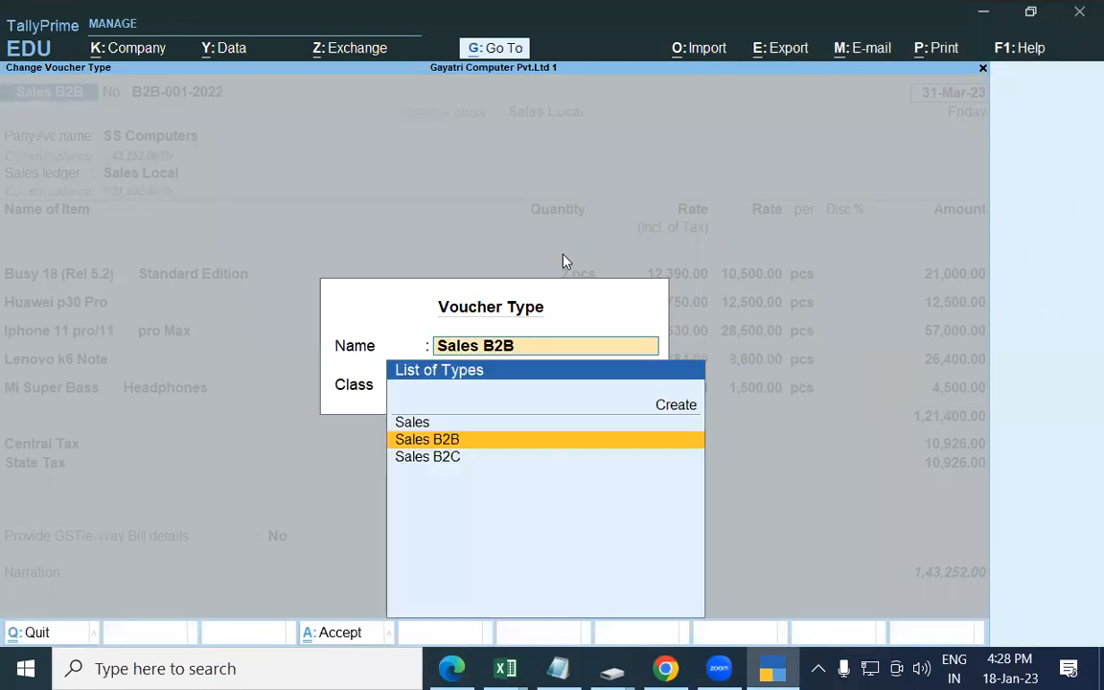
key("Down")
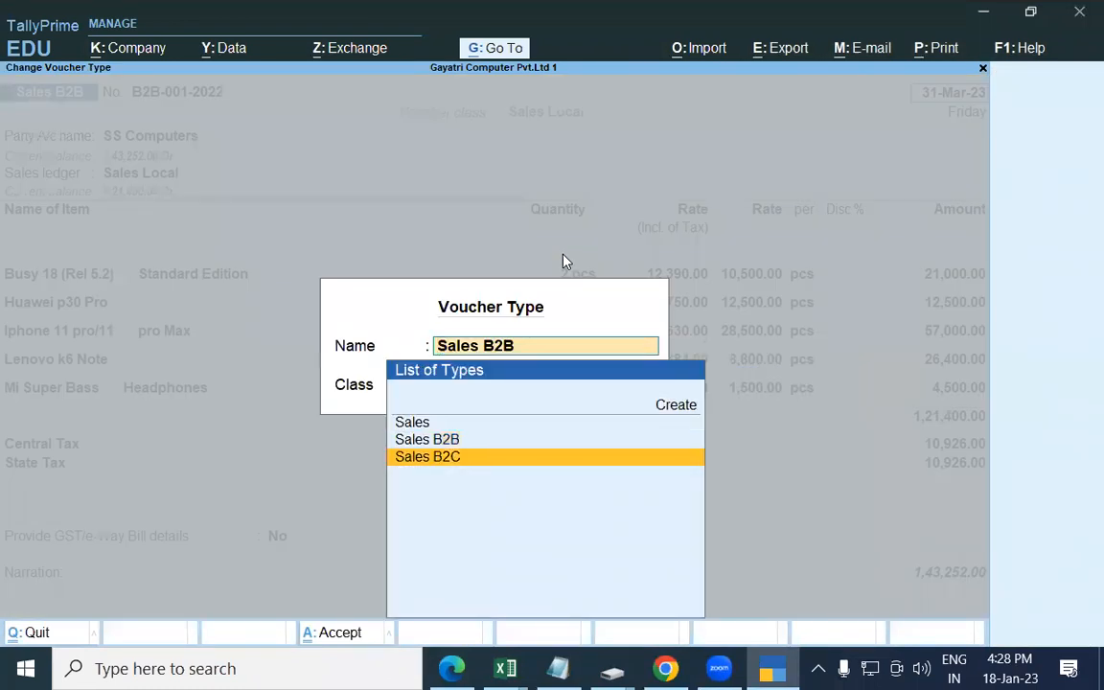
key("Return")
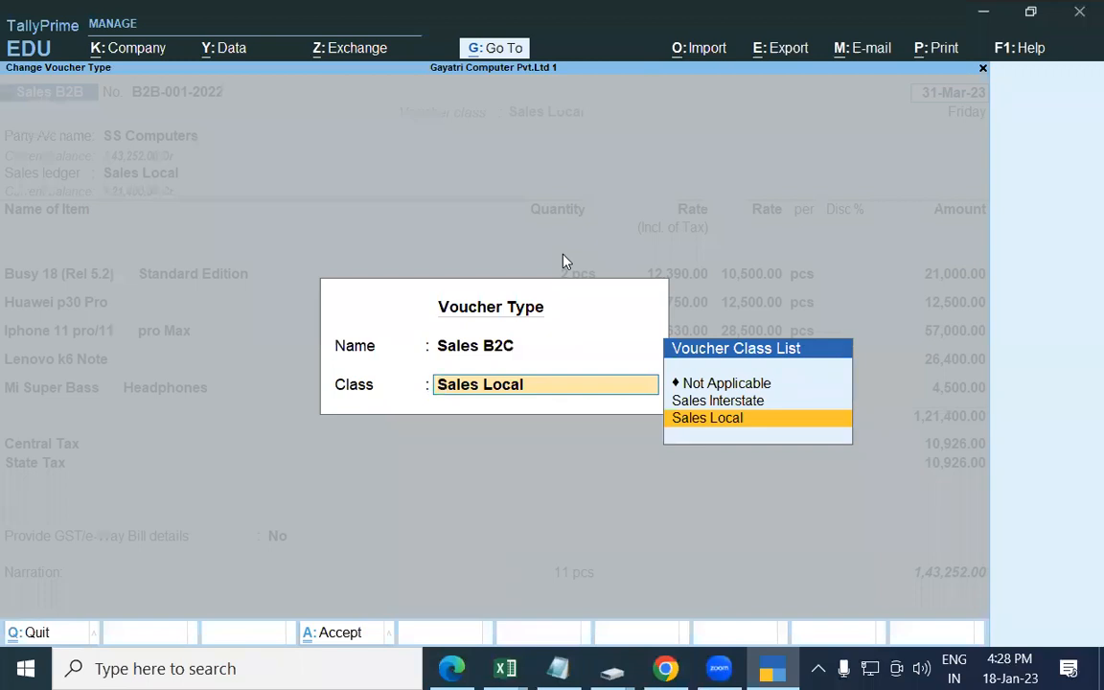
key("Return")
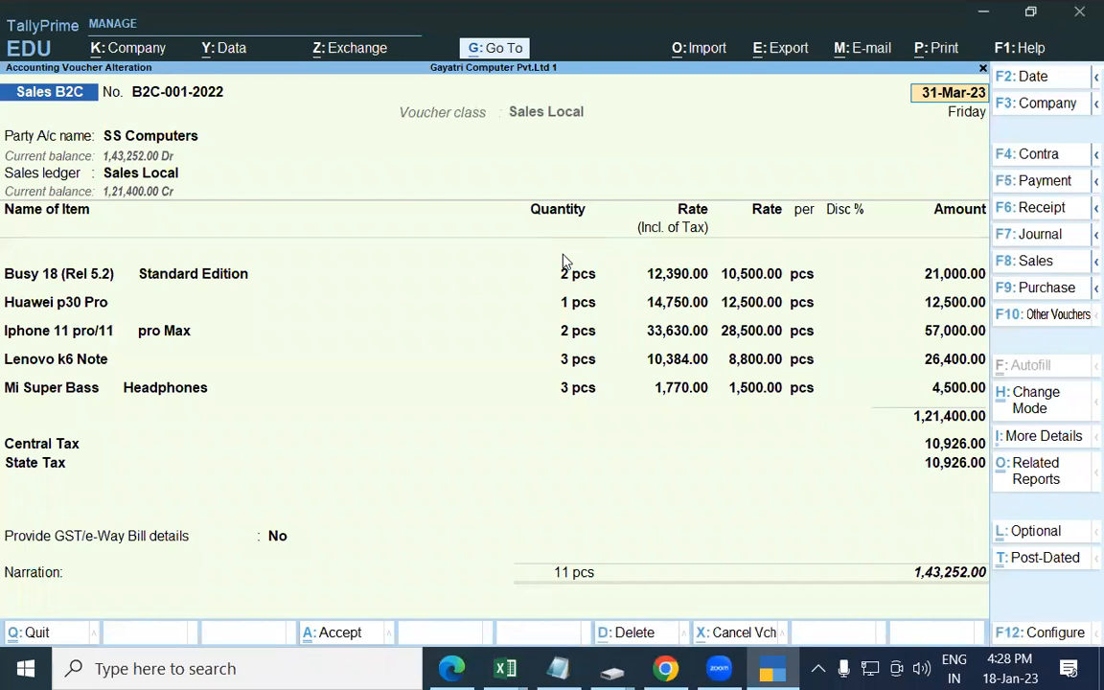
Quit the SS Computers voucher alteration without saving and set the new voucher to type Sales B2C with class Sales Local.
key("Escape")
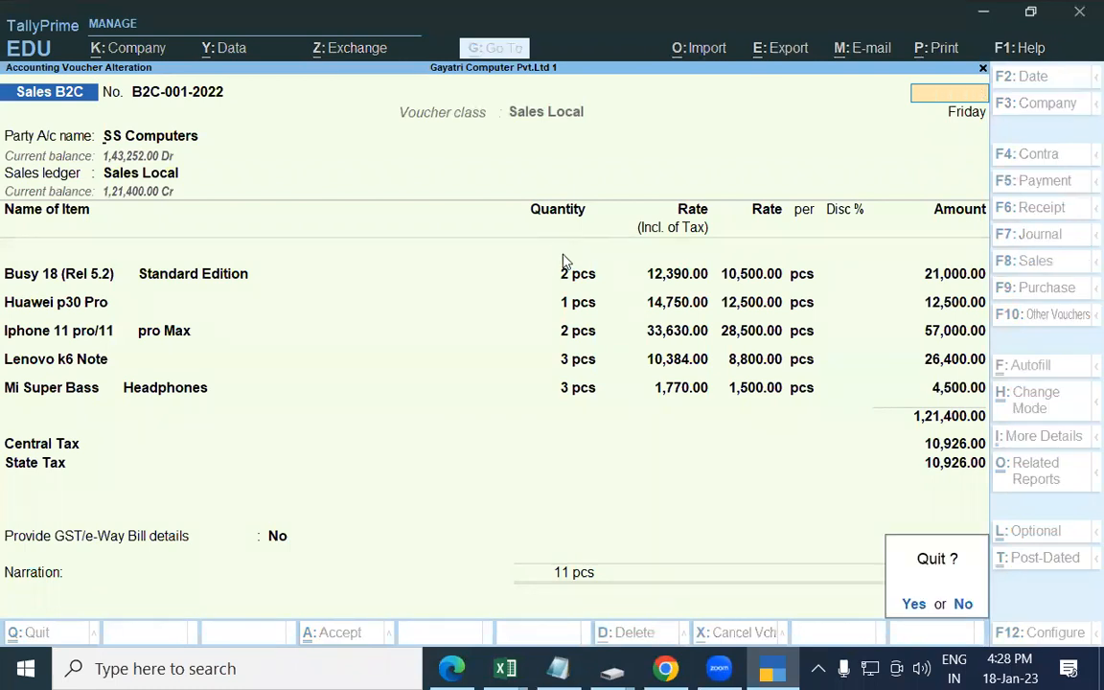
key("y")
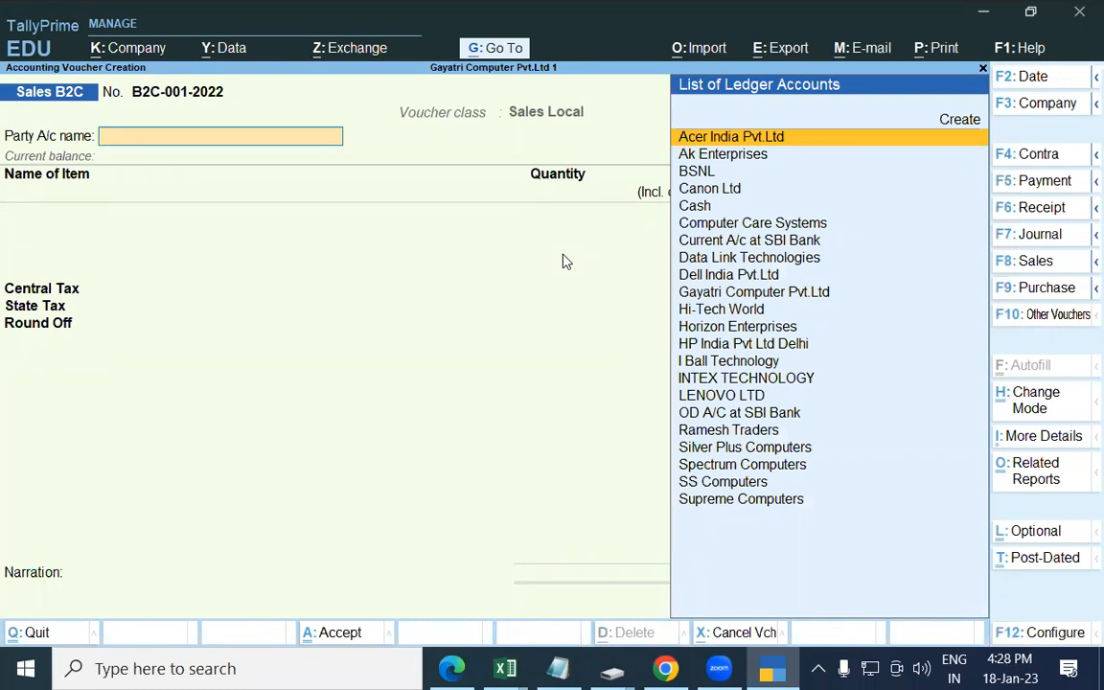
key("F8")
key("BackSpace")
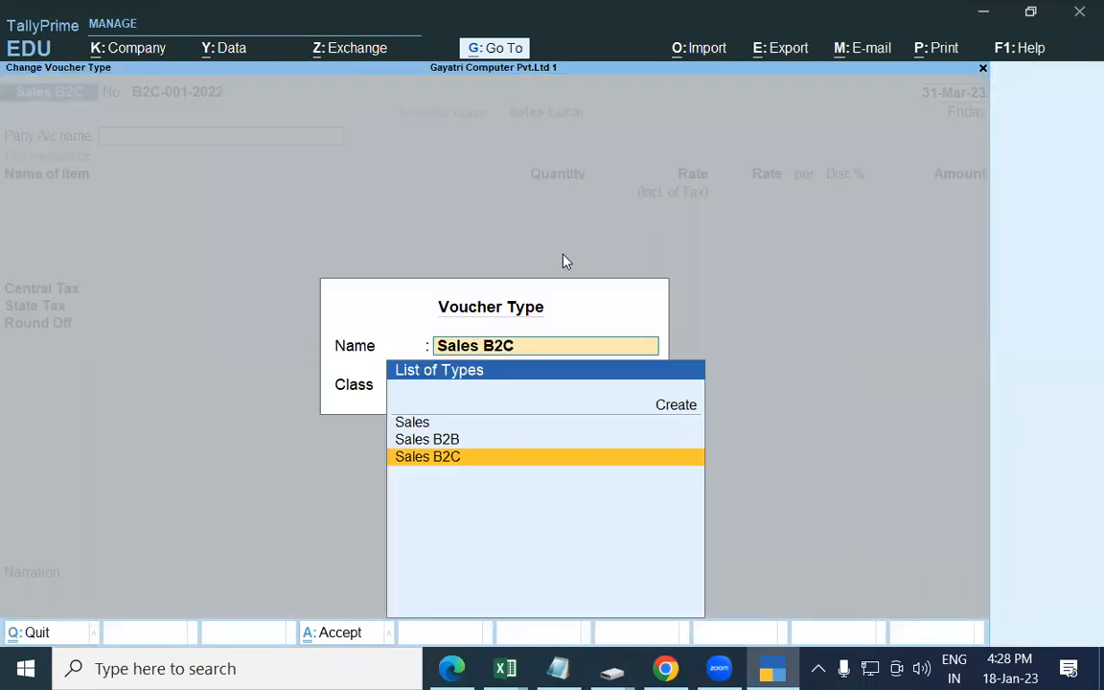
key("Return")
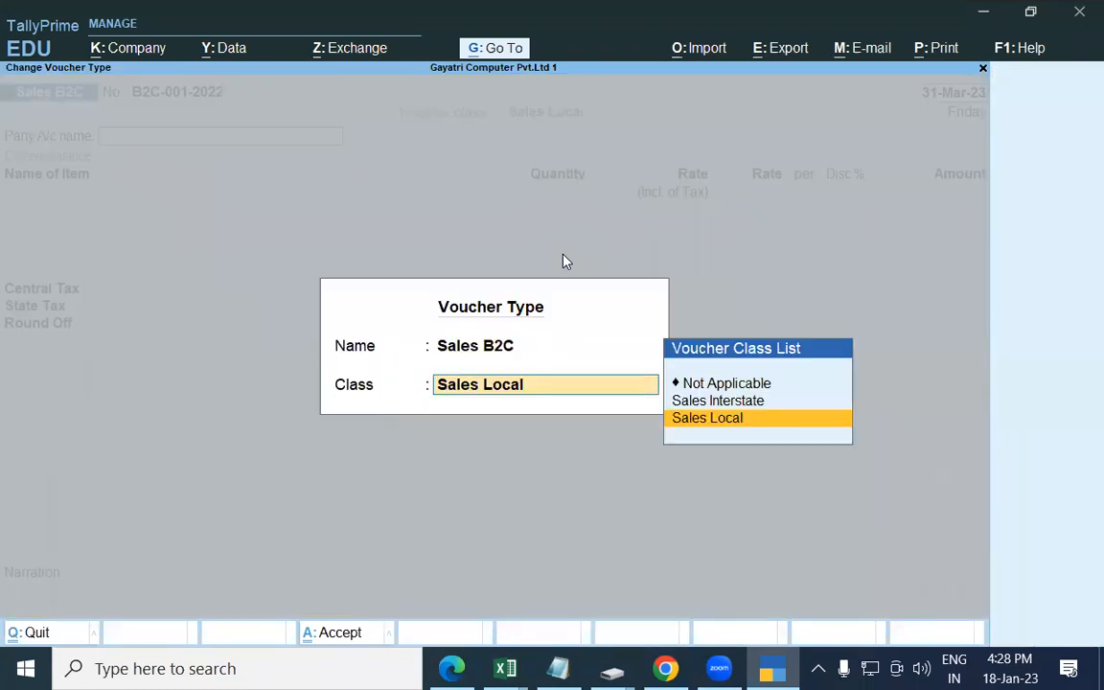
key("Return")
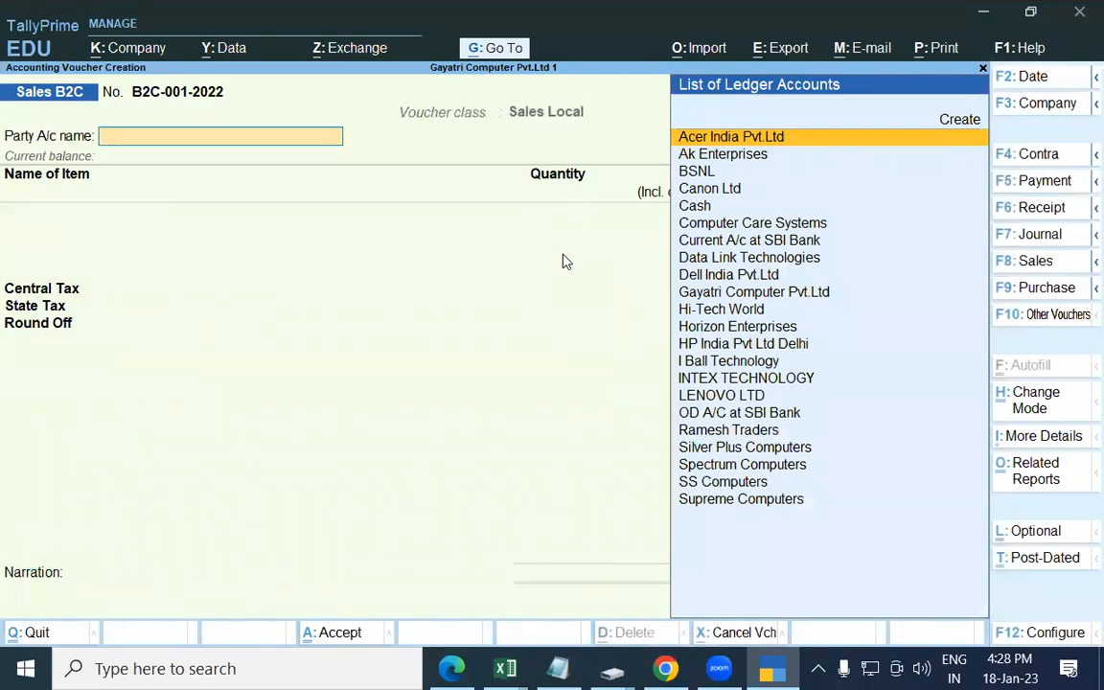
Set the Sales B2C voucher's party account to Cash.
key("Down")
key("Down")
key("Down")
key("Down")
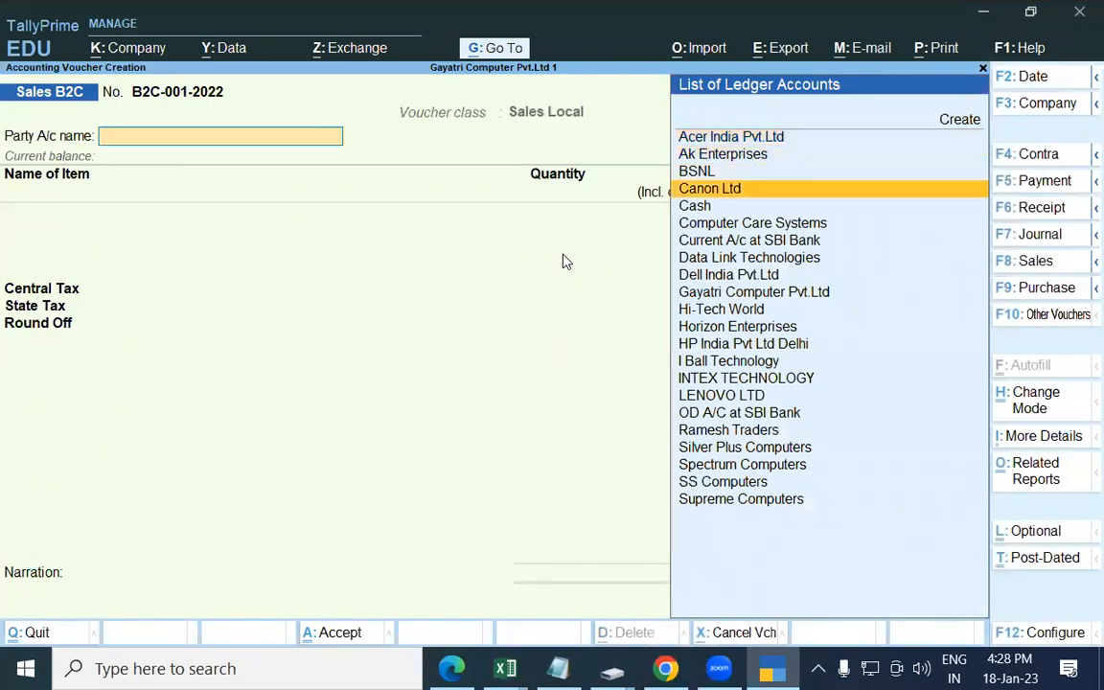
key("Return")
Accept the default Party Details for the cash buyer and proceed to the voucher's first item line.
key("Return")
key("Return")
key("Return")
key("Return")
key("Return")
key("Return")
key("Return")
key("Return")
key("Return")
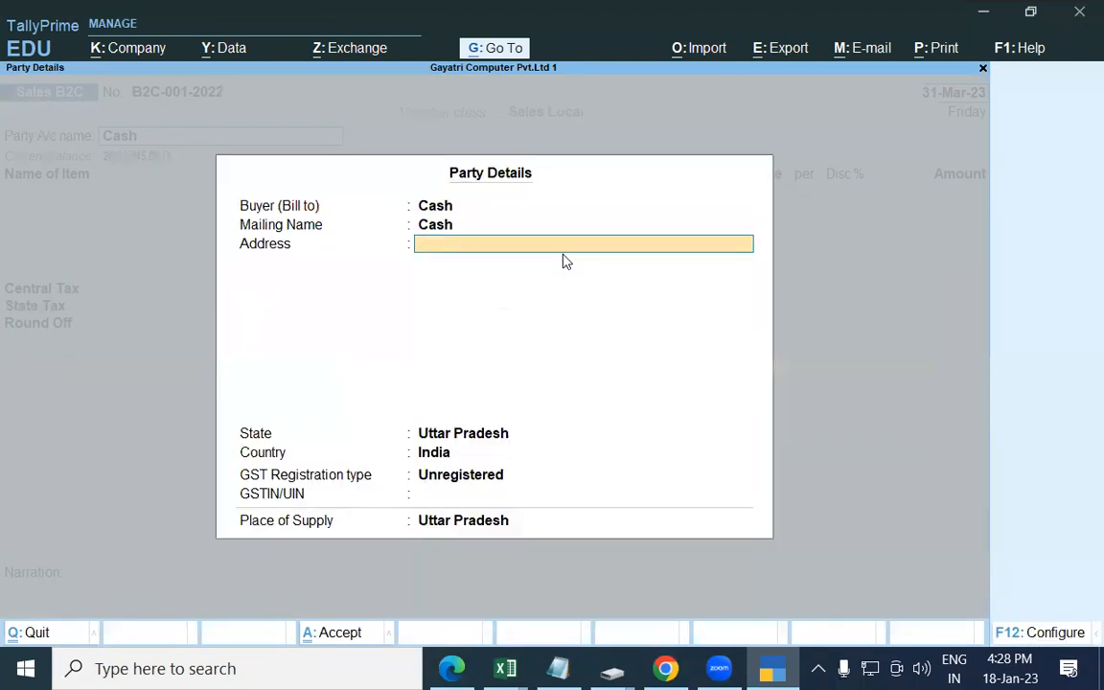
key("Return")
key("Return")
key("Return")
key("Return")
key("Return")
key("Return")
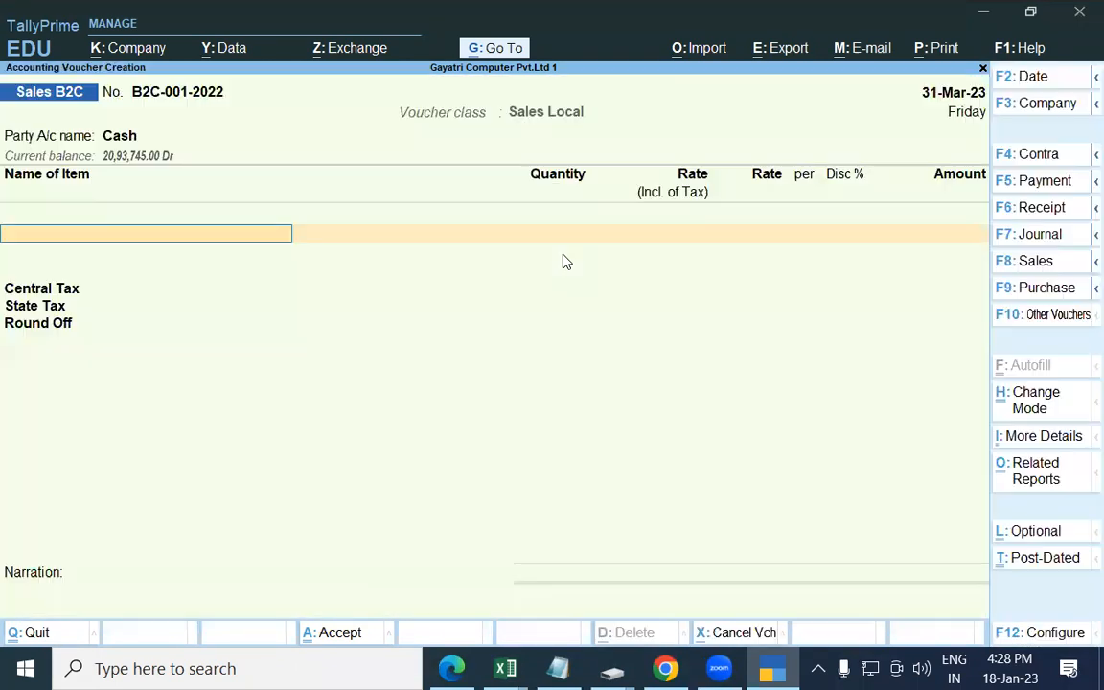
Add Samsung Galaxy Note 10 Plus as the sold item and allocate 1 pcs from the Shop godown, checking the PDF's sale details.
type("Sa")
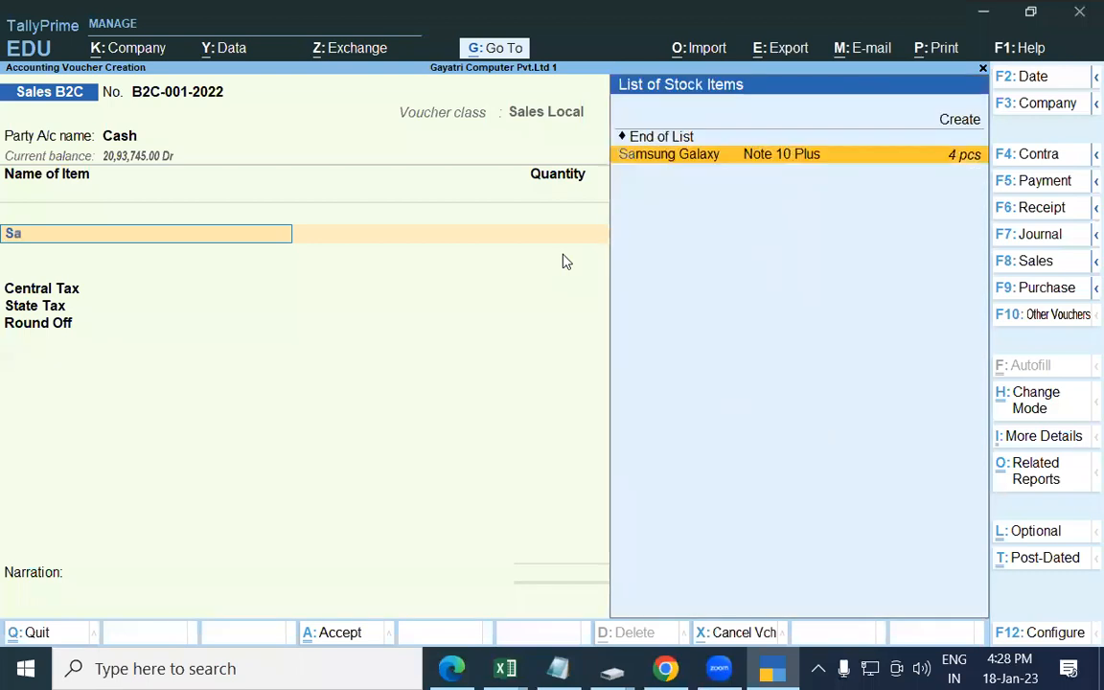
key("Return")
key("Return")
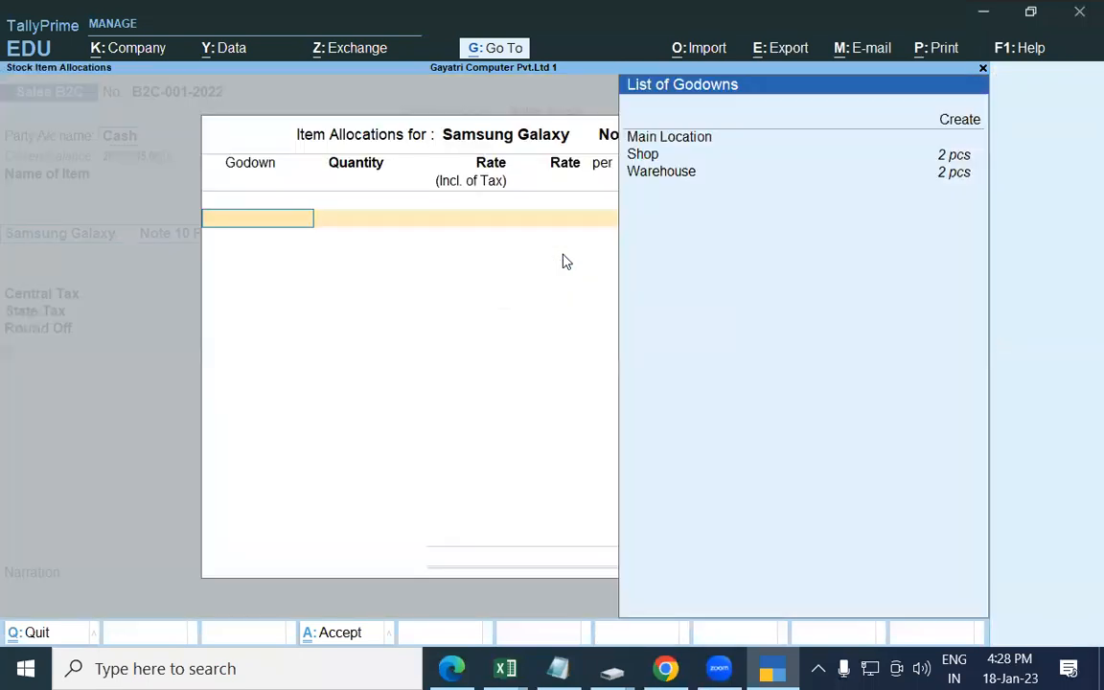
key("Down")
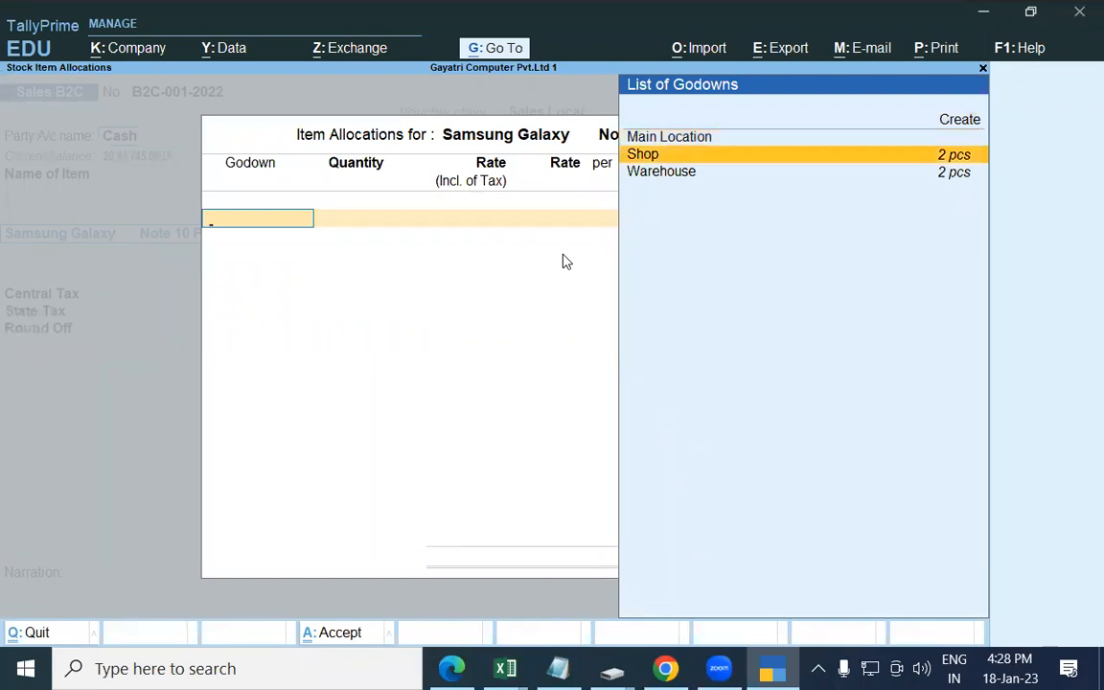
key("alt+Tab")
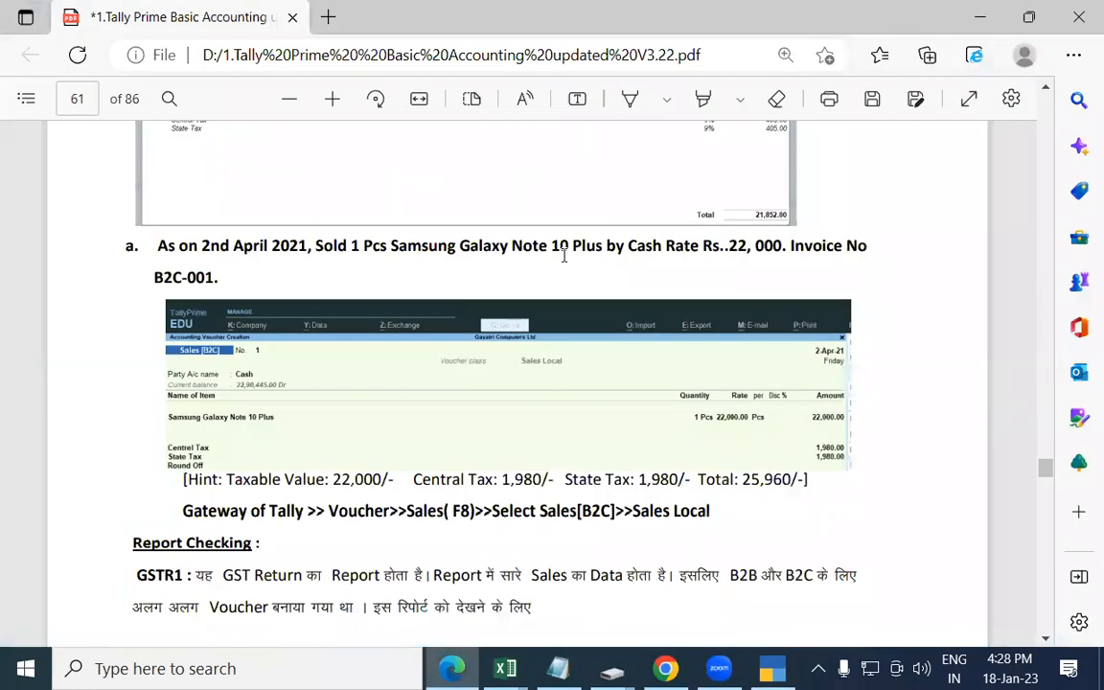
key("alt+Tab")
key("Return")
type("1")
key("Return")
key("Return")
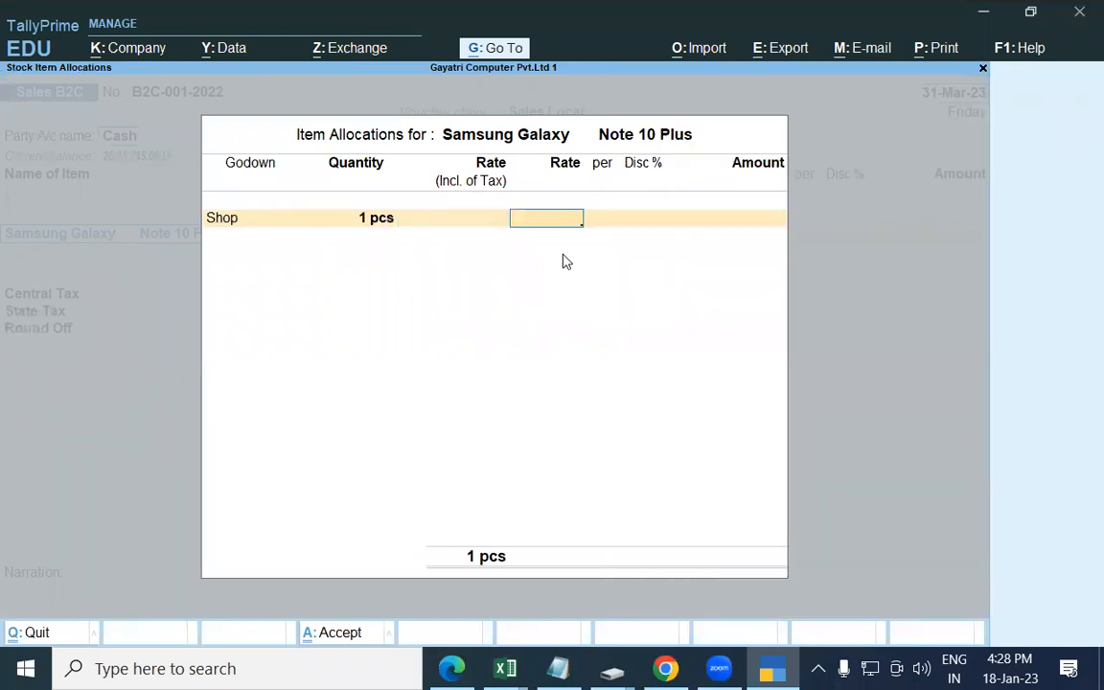
Look up the sale rate in the PDF, enter 22,000 for the phone, and complete its item allocation.
key("alt+Tab")
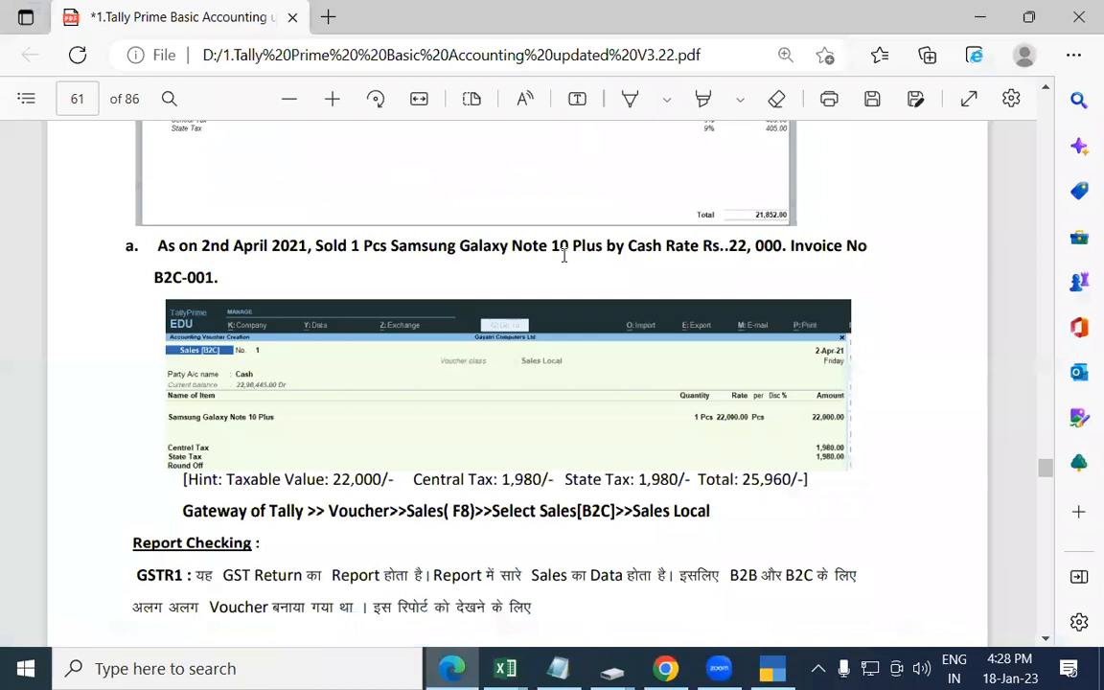
key("alt+Tab")
type("22,00")
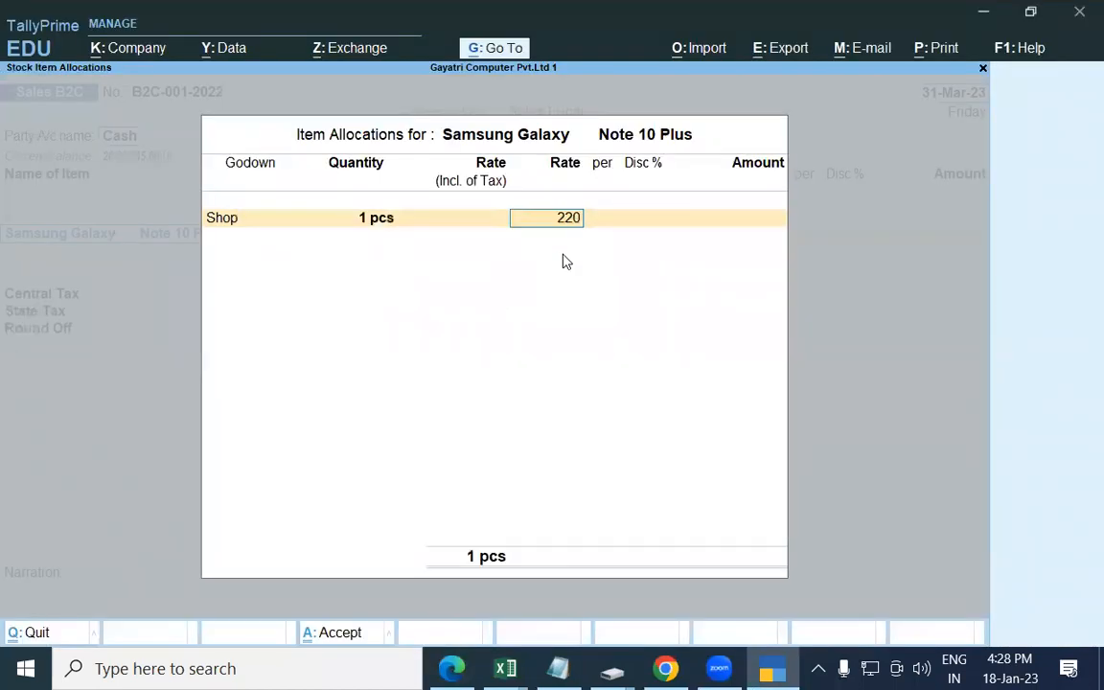
type("0")
key("Return")
key("Return")
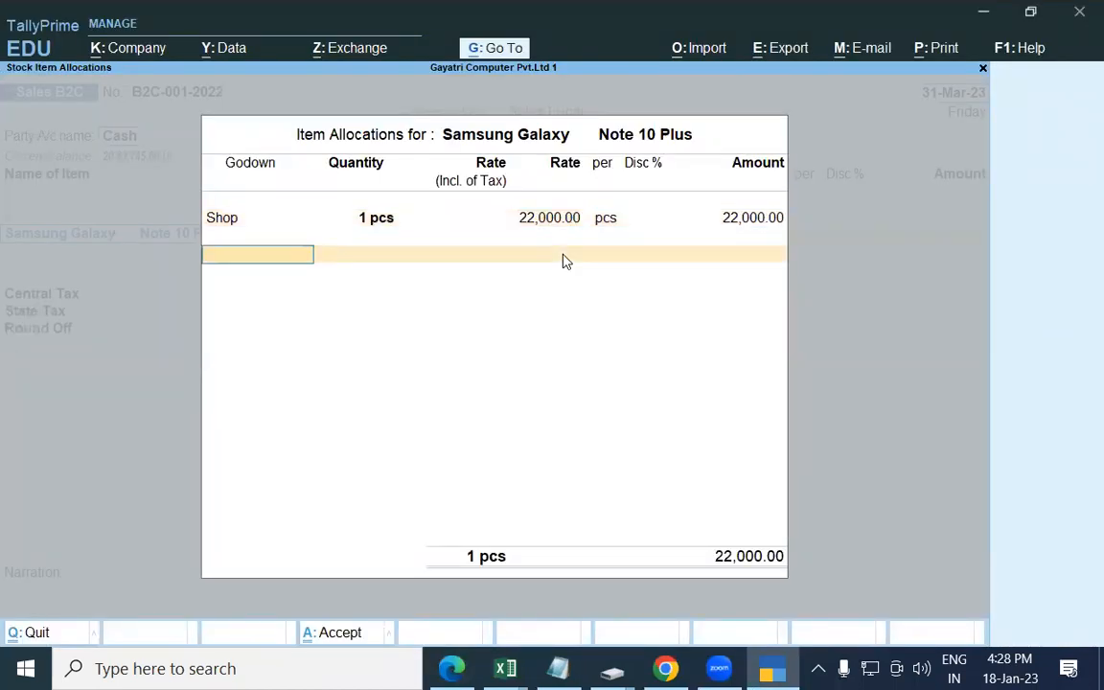
key("Return")
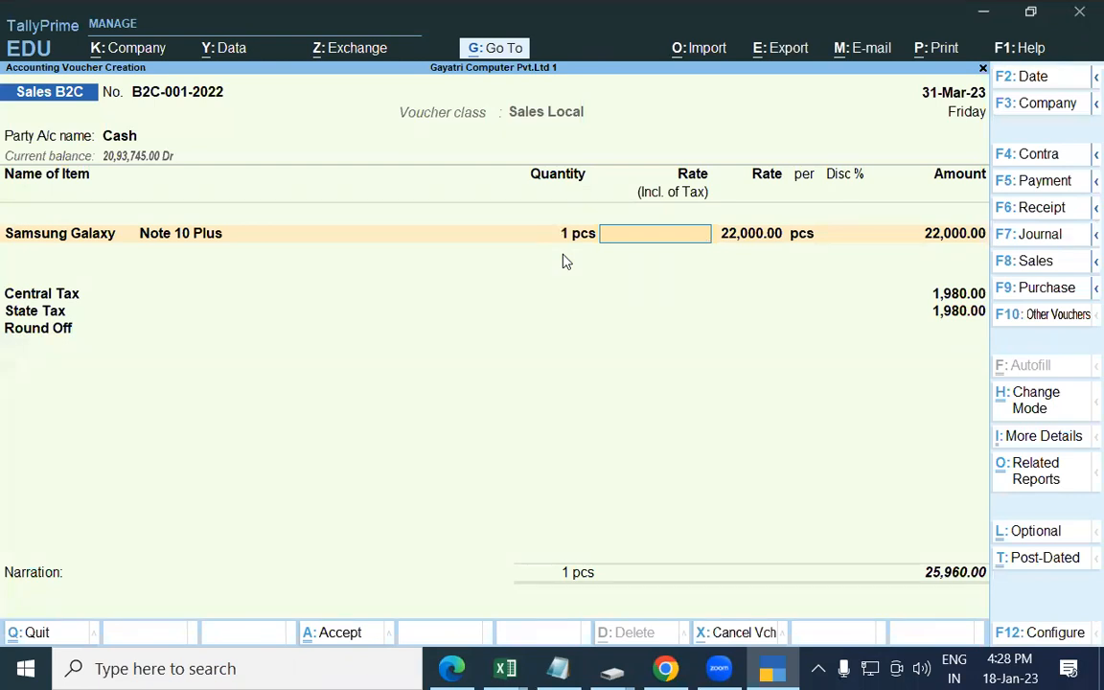
Go through the item line's remaining fields and save the B2C cash sale voucher.
key("Return")
key("Return")
key("Return")
key("Return")
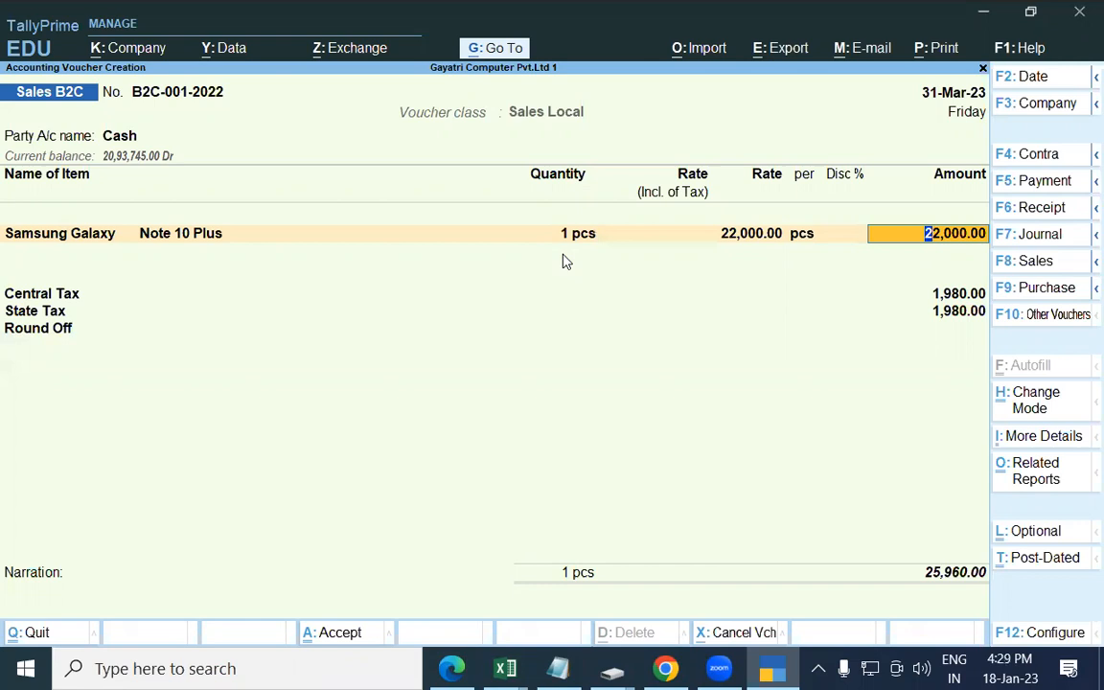
key("ctrl+a")
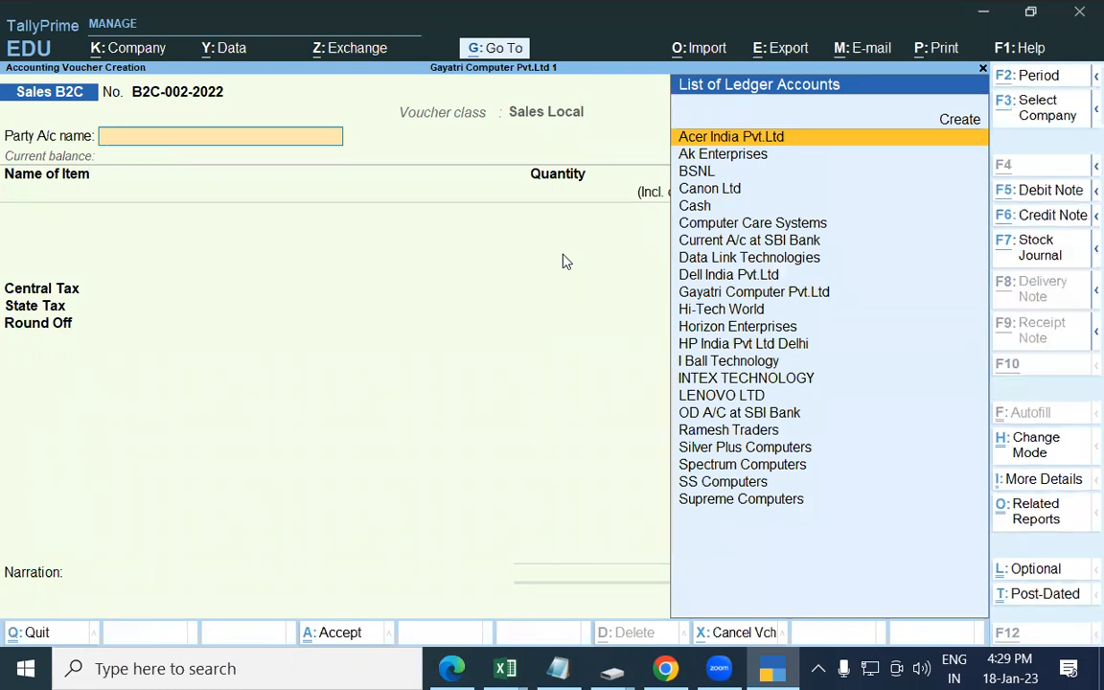
Switch to the PDF in Edge and read the Report Checking section on GSTR1 through to its configuration instructions on page 62.
key("alt+Tab")
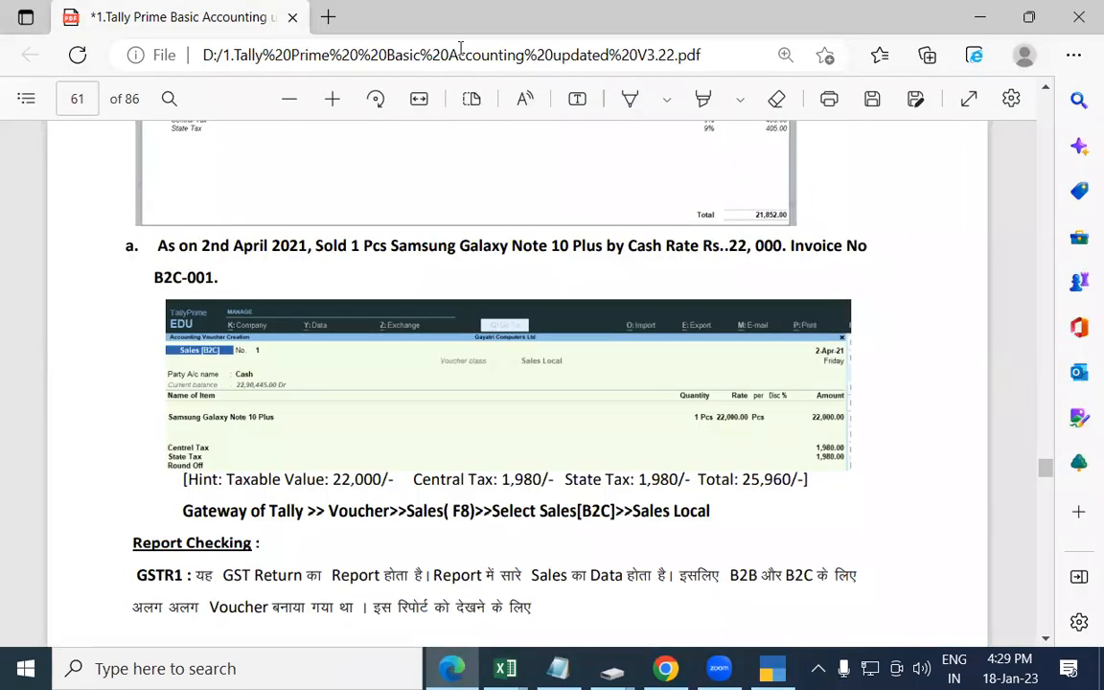
left_click(1046, 639)
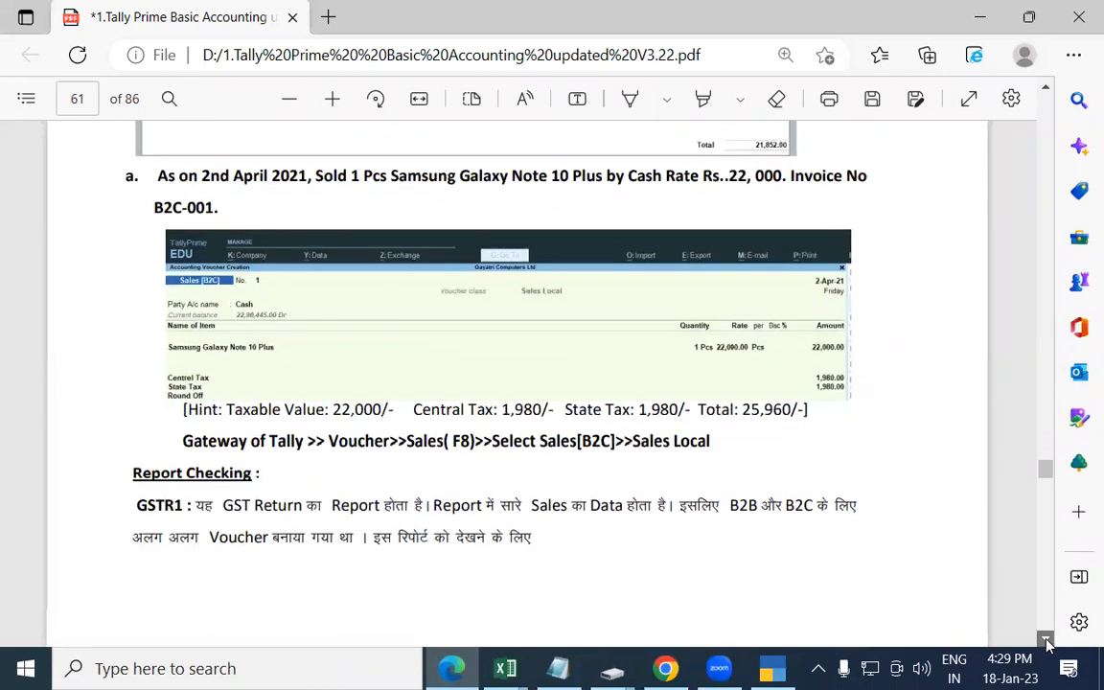
left_click_drag(131, 471, 255, 471)
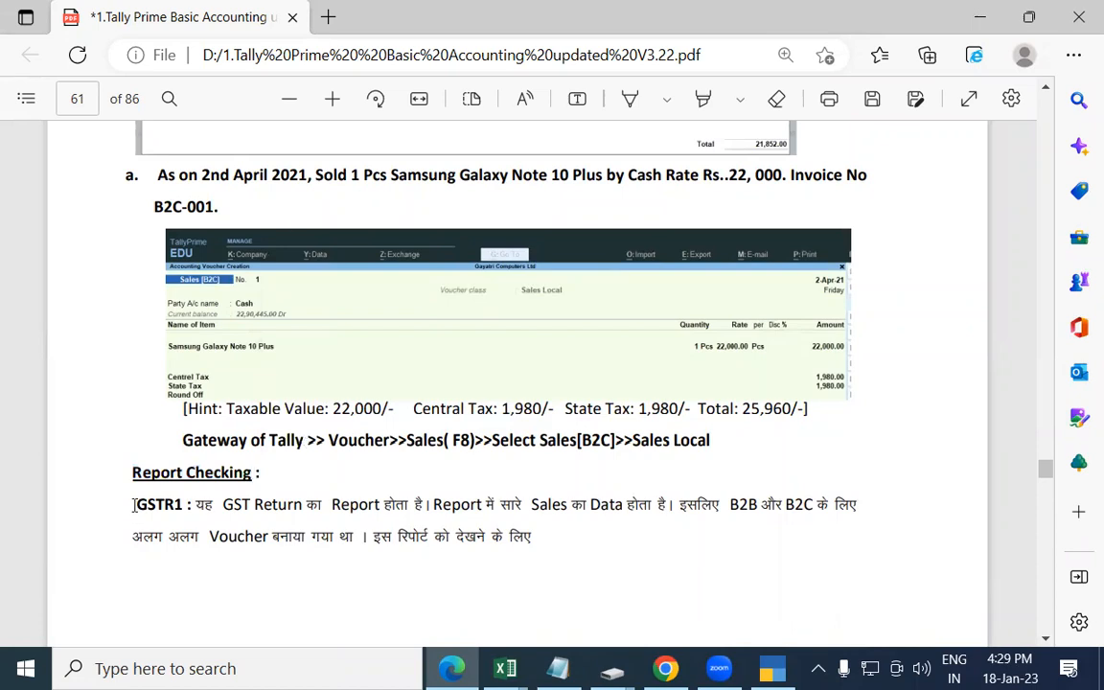
left_click_drag(137, 504, 181, 508)
left_click(181, 500)
scroll(1044, 641, "down", 3)
scroll(1044, 640, "down", 4)
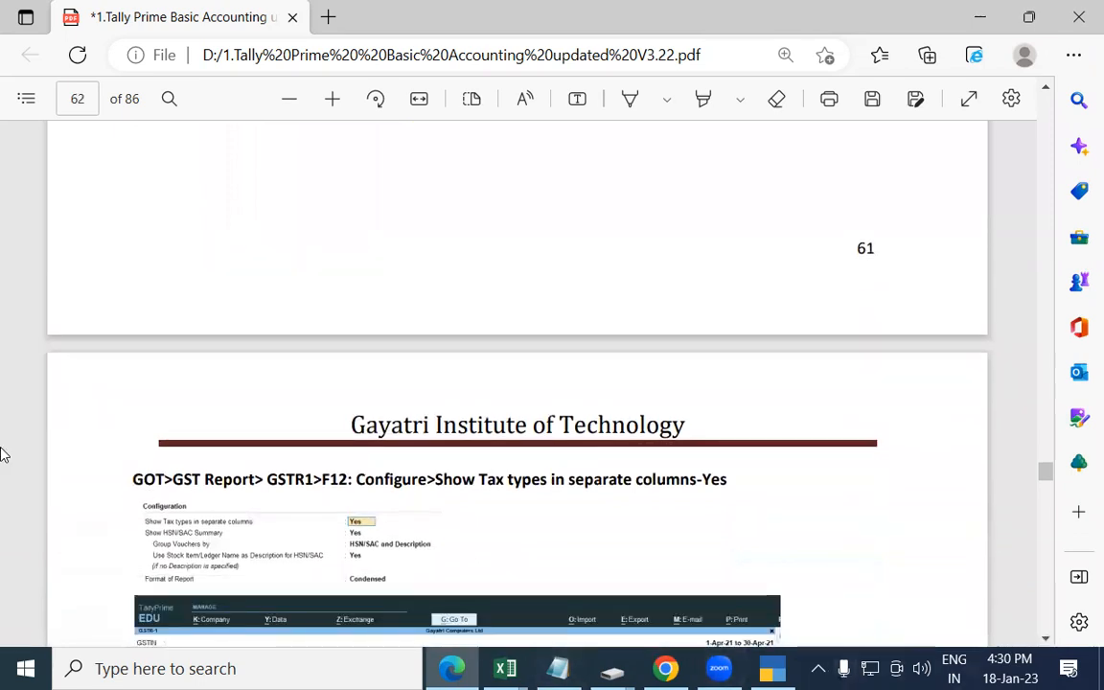